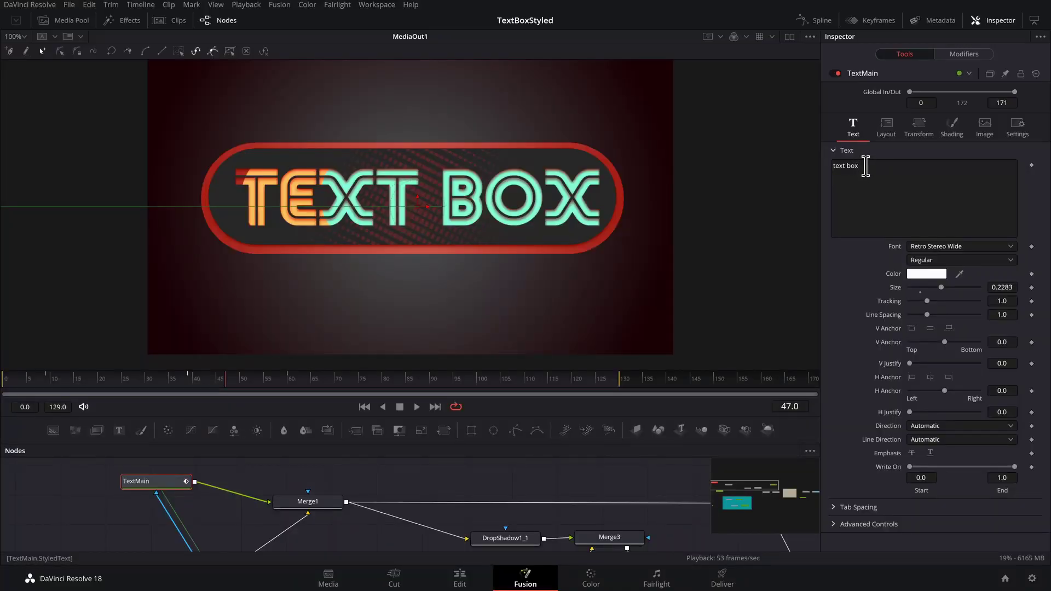
Retype the title as TEXT over 1245678 on two lines and widen the red-outlined box horizontally.
{"action": "left_click", "coordinate": [863, 166]}
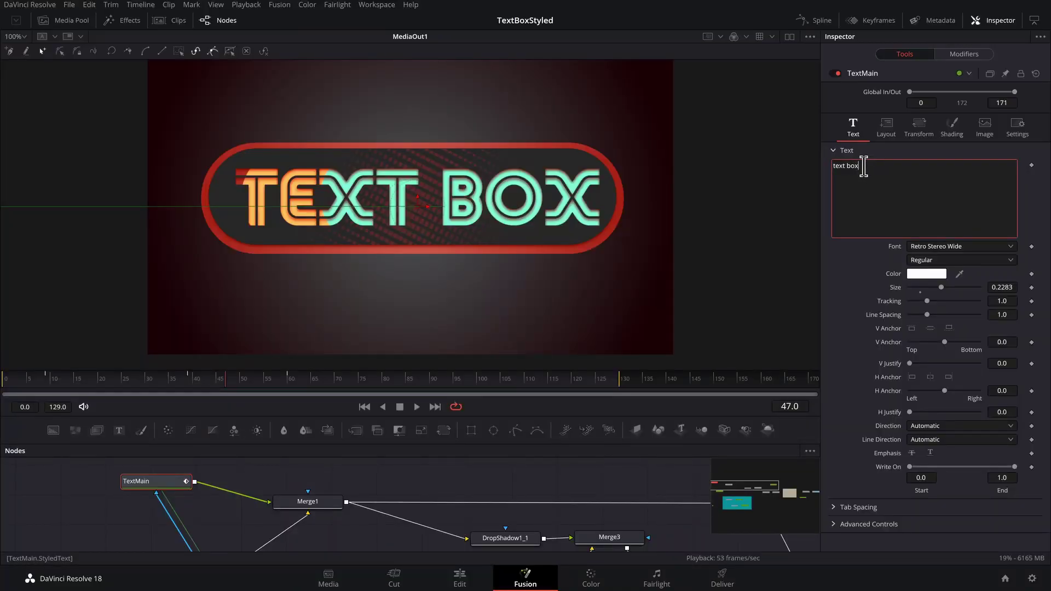
{"action": "key", "text": "BackSpace"}
{"action": "key", "text": "BackSpace"}
{"action": "key", "text": "BackSpace"}
{"action": "key", "text": "BackSpace"}
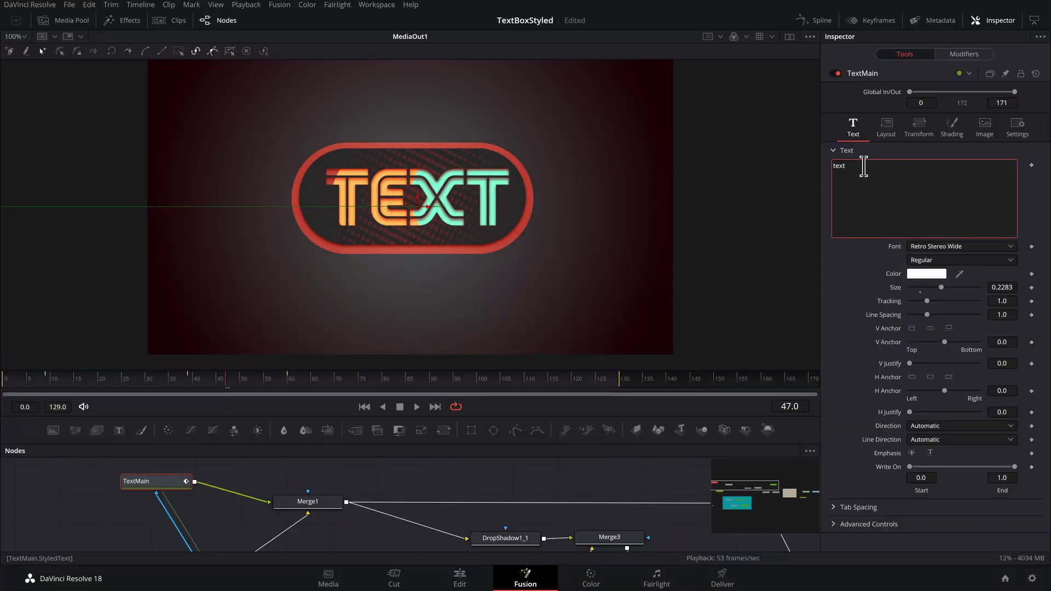
{"action": "type", "text": "12"}
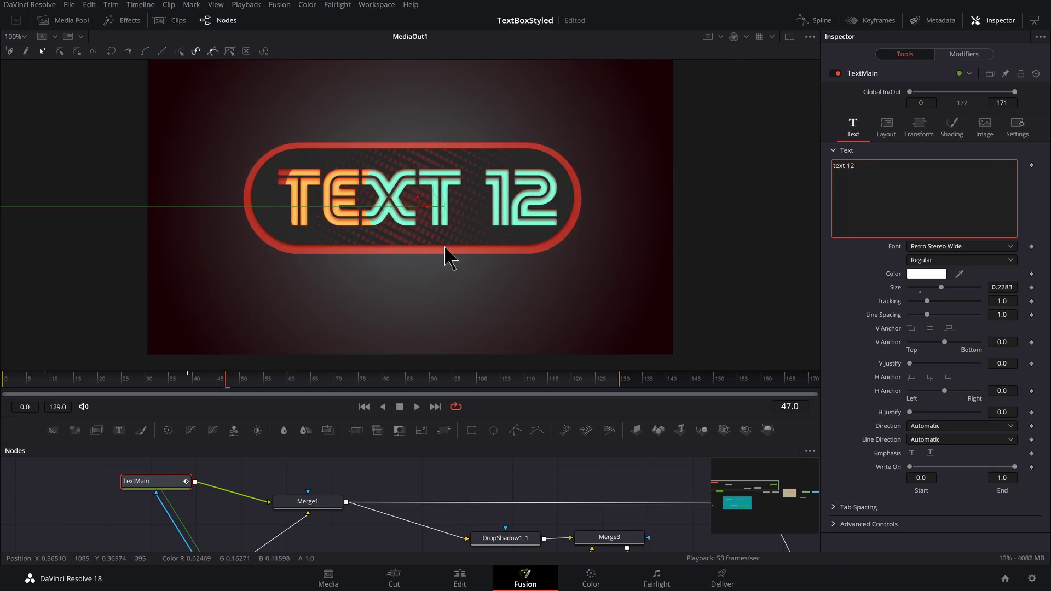
{"action": "key", "text": "Return"}
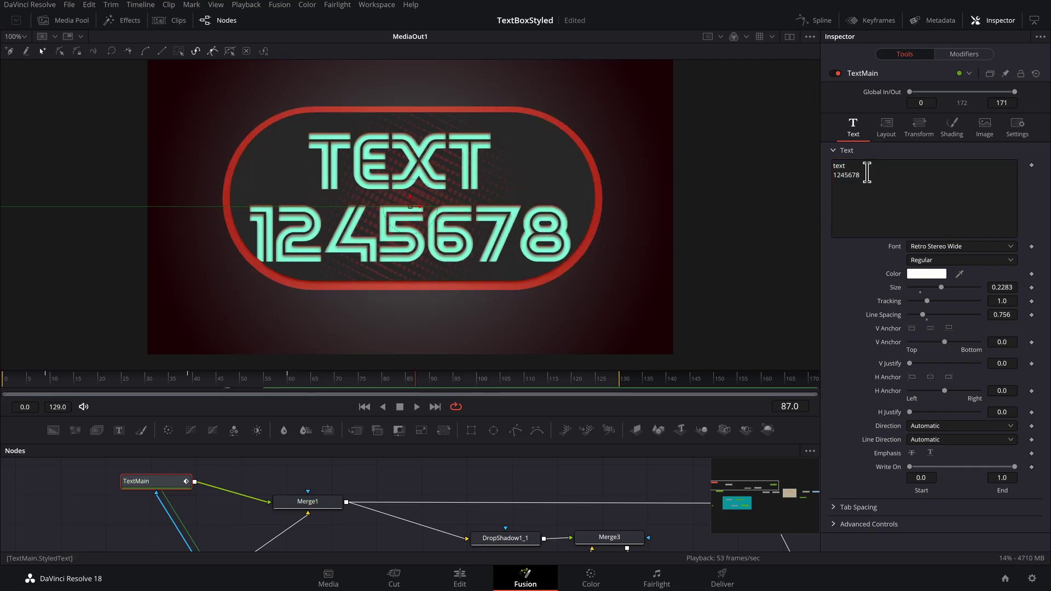
{"action": "left_click", "coordinate": [867, 172]}
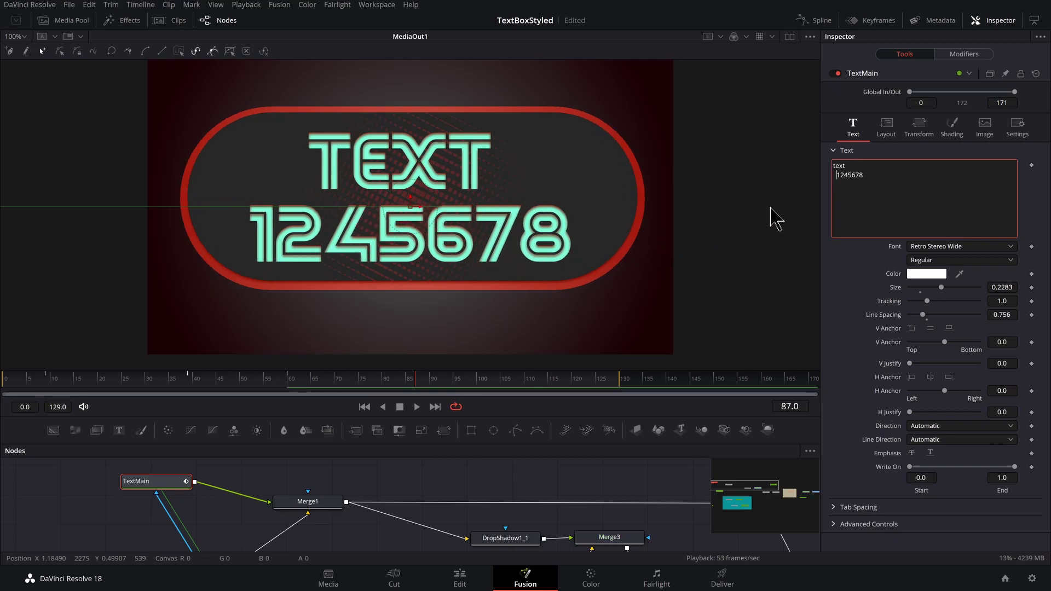
{"action": "key", "text": "ctrl+z"}
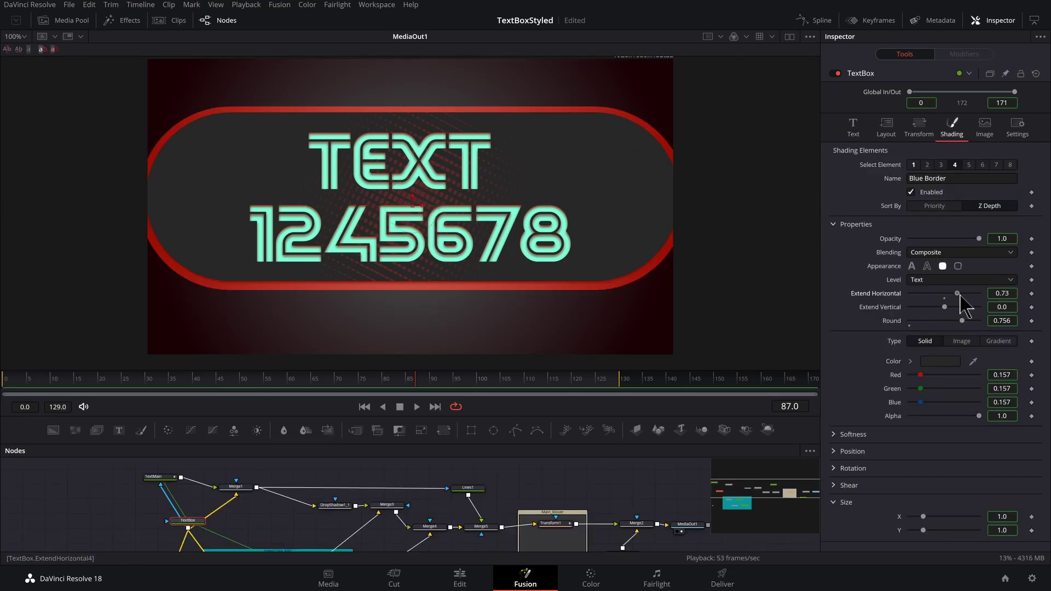
{"action": "left_click_drag", "start_coordinate": [961, 304], "coordinate": [941, 313]}
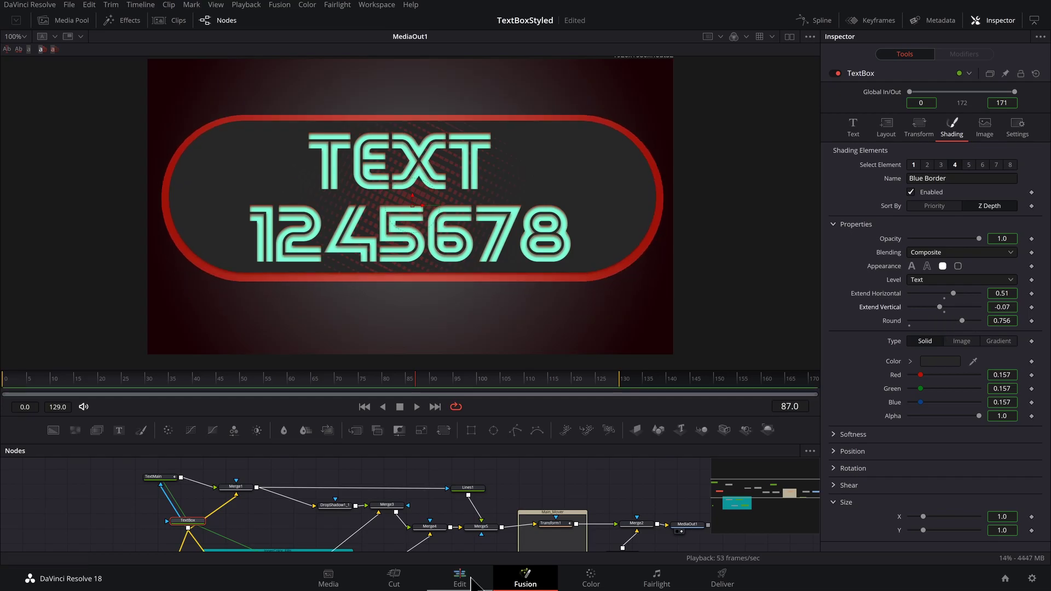
Create Fusion Composition 2 in the Edit page Media Pool and open it in Fusion.
{"action": "left_click", "coordinate": [460, 579]}
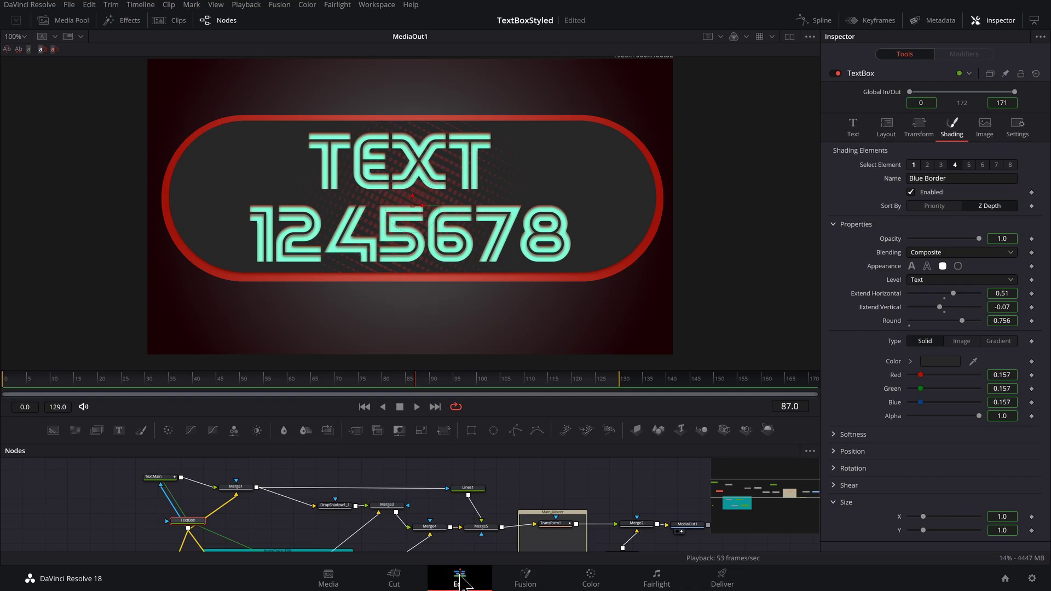
{"action": "right_click", "coordinate": [136, 134]}
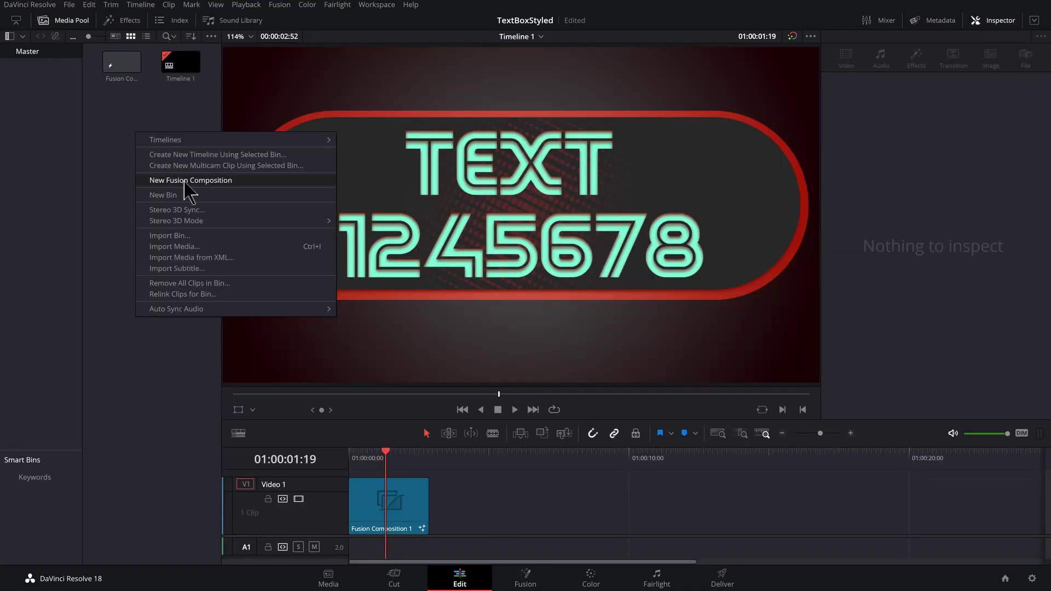
{"action": "left_click", "coordinate": [184, 180]}
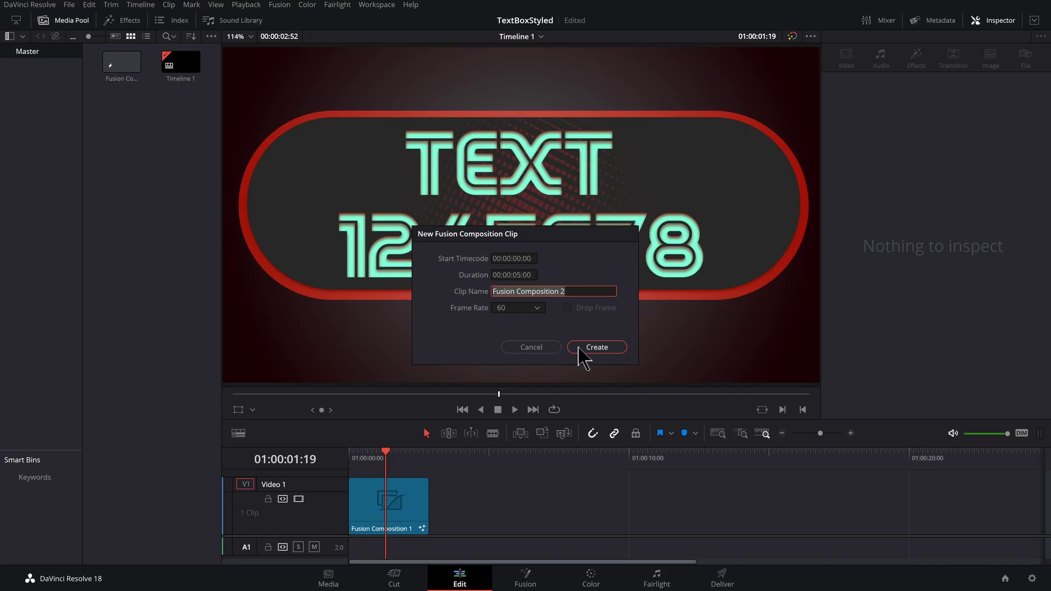
{"action": "left_click", "coordinate": [589, 351]}
{"action": "left_click", "coordinate": [180, 66]}
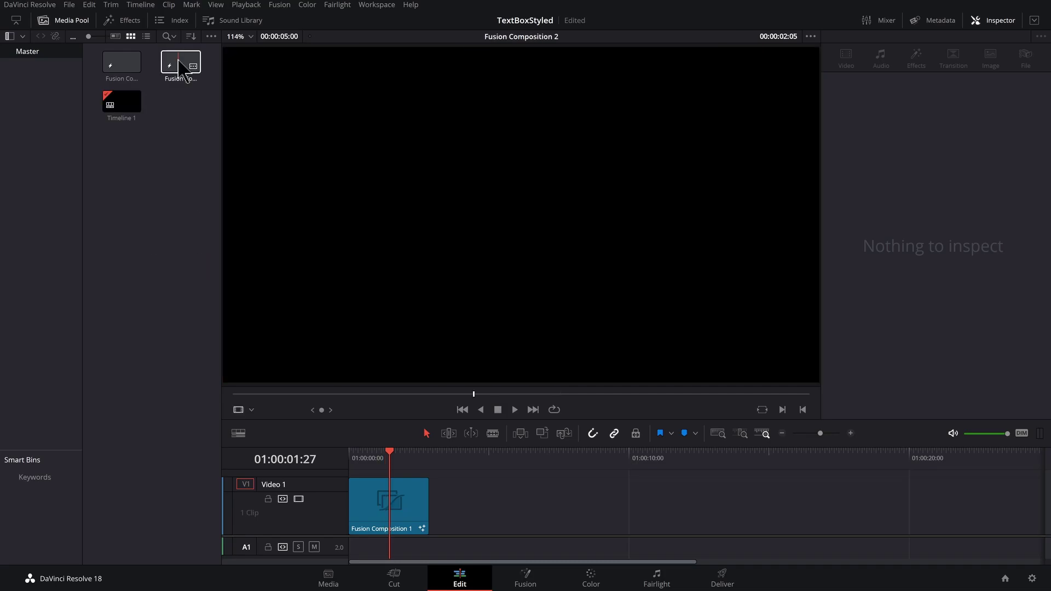
{"action": "double_click", "coordinate": [181, 66]}
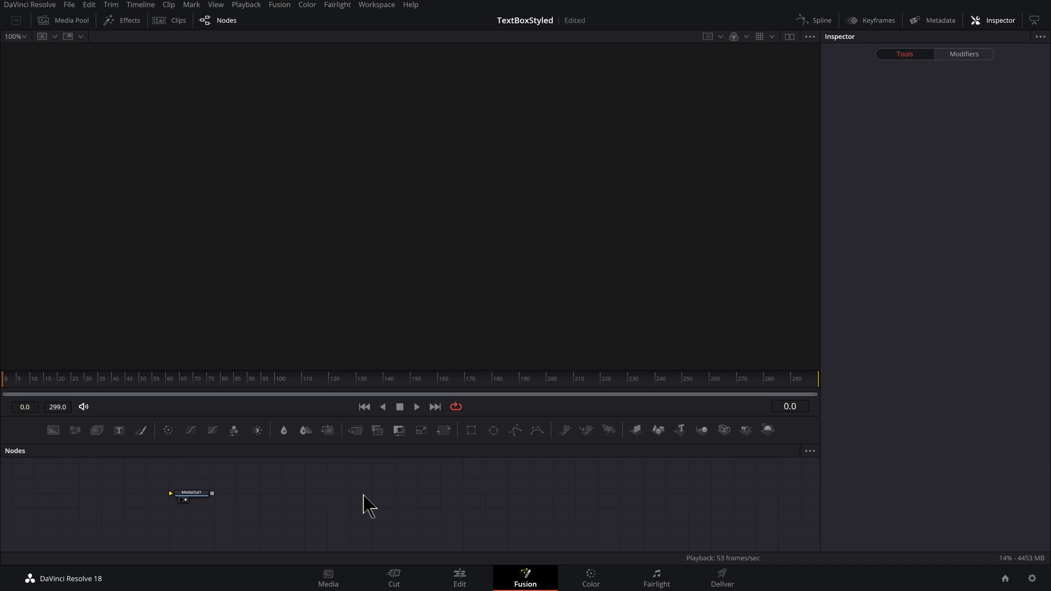
Add a Text+ node to the graph and set its font to Retro Stereo Wide.
{"action": "left_click", "coordinate": [565, 476]}
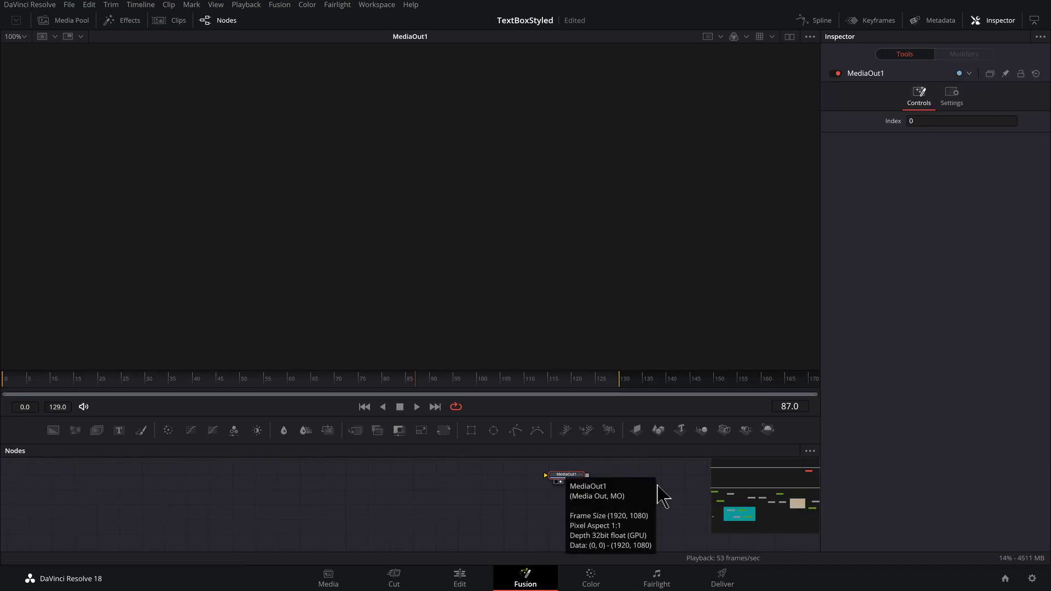
{"action": "left_click_drag", "start_coordinate": [122, 432], "coordinate": [95, 502]}
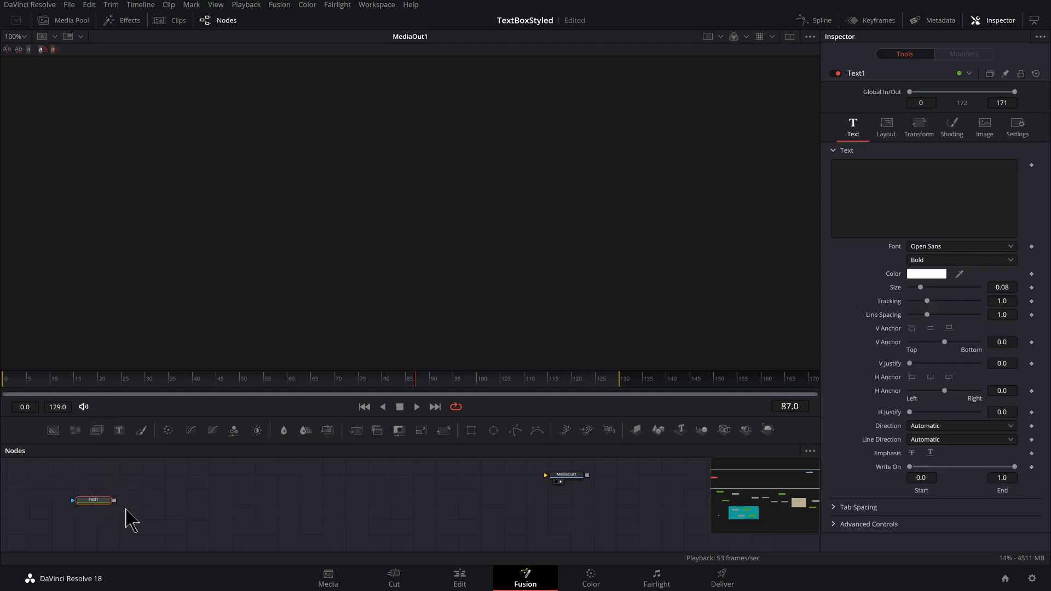
{"action": "left_click_drag", "start_coordinate": [498, 444], "coordinate": [801, 362]}
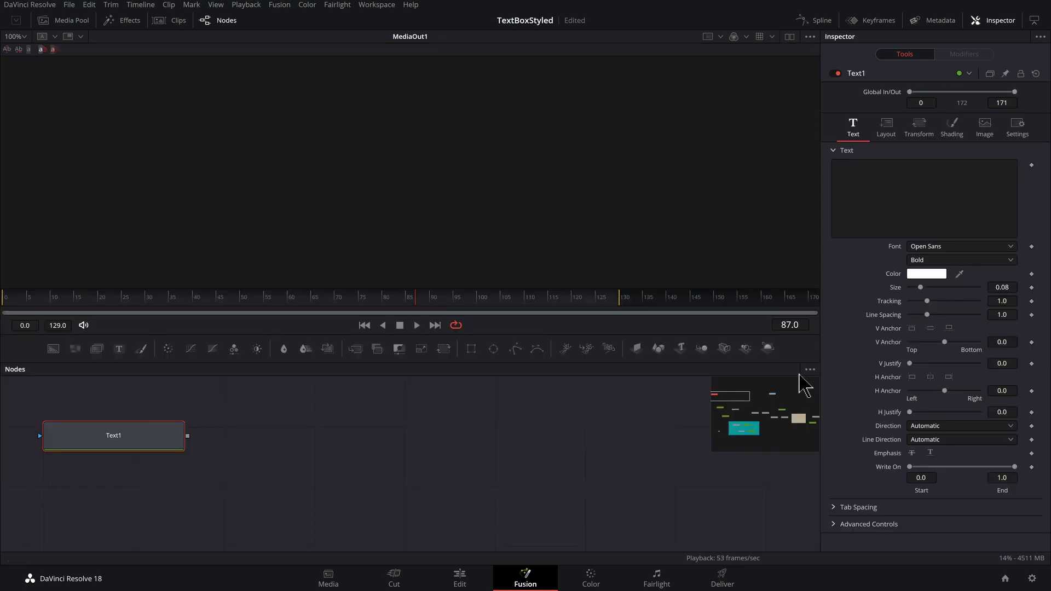
{"action": "left_click", "coordinate": [945, 247]}
{"action": "scroll", "coordinate": [947, 255], "scroll_direction": "down", "scroll_amount": 10}
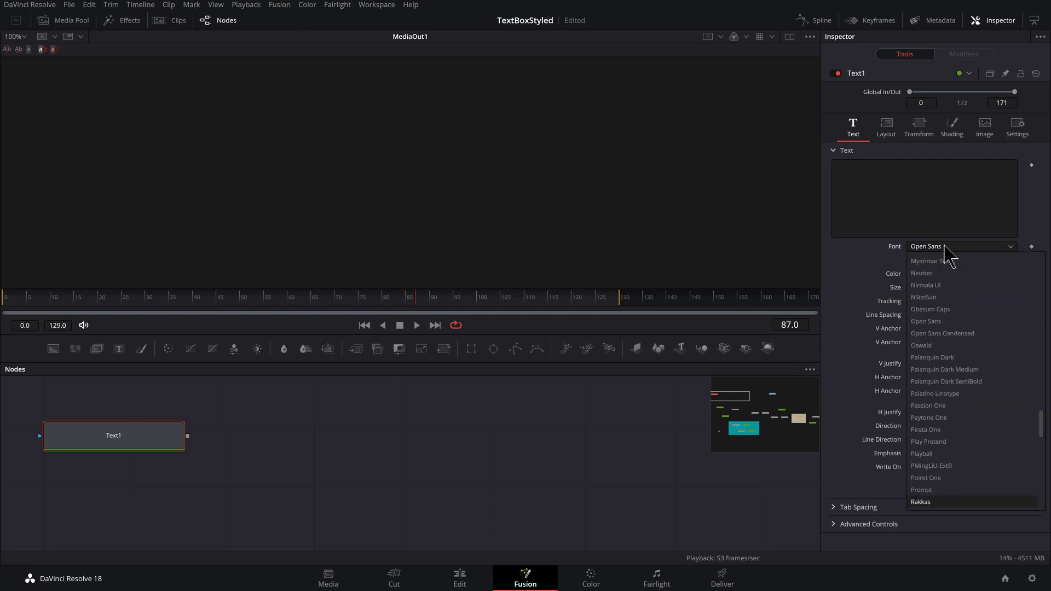
{"action": "left_click", "coordinate": [937, 444]}
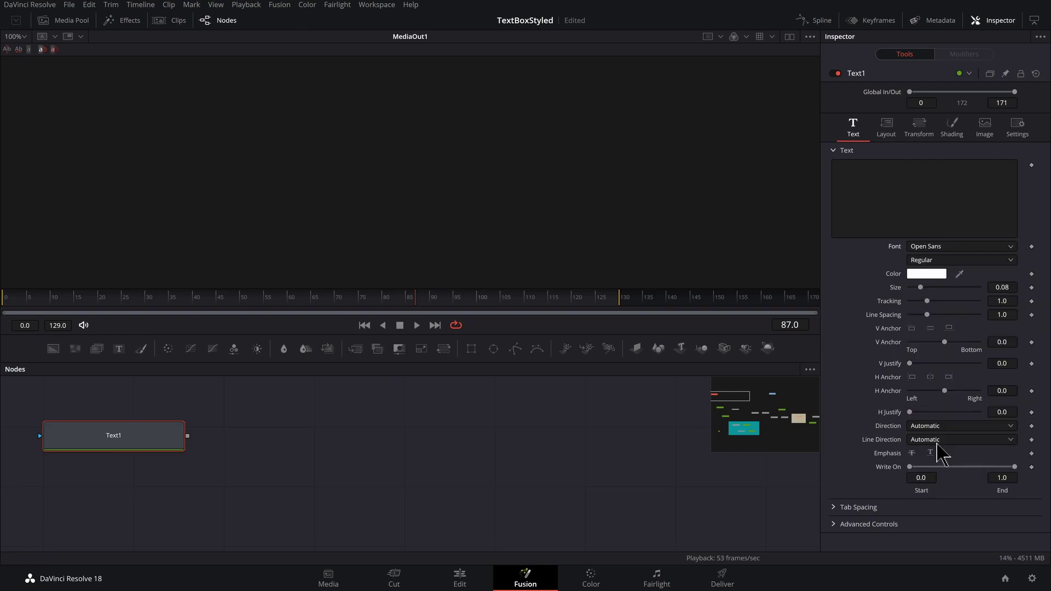
Paste TEXT BOX into Text1's text field.
{"action": "left_click", "coordinate": [853, 165]}
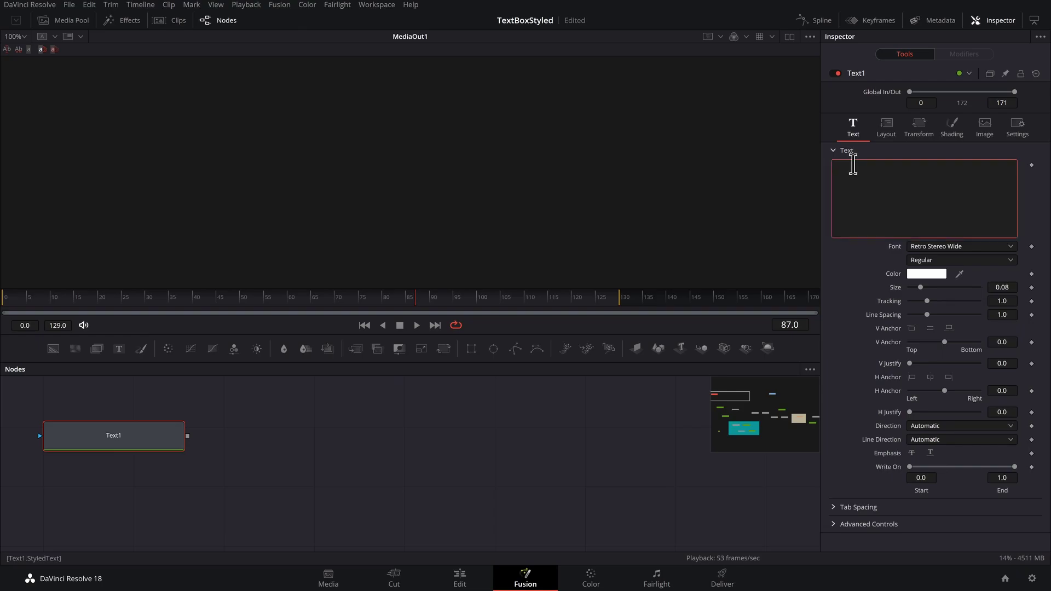
{"action": "type", "text": "TEXT BOX"}
{"action": "left_click", "coordinate": [152, 444]}
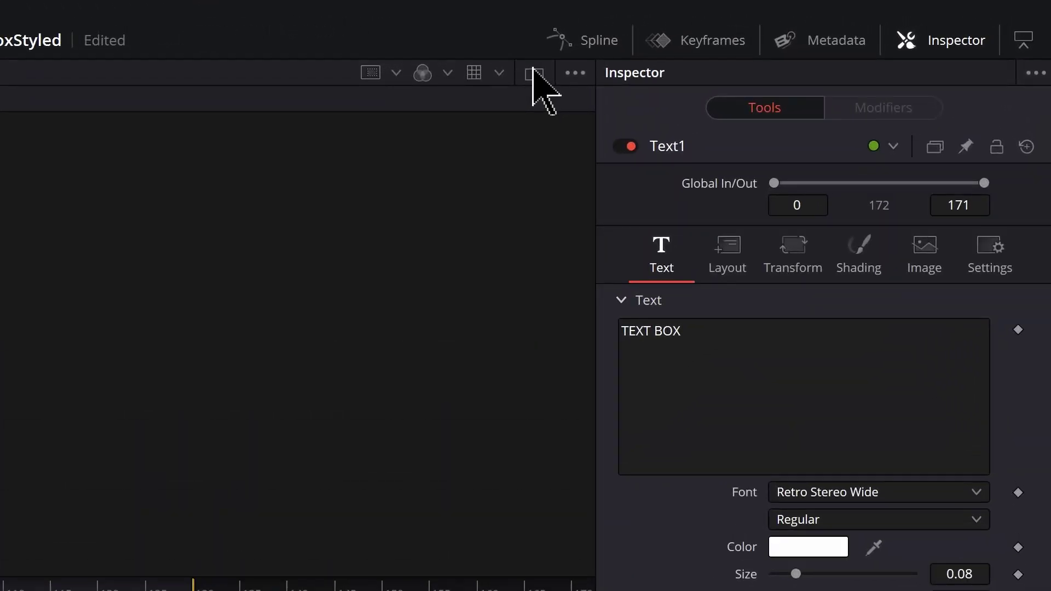
Show Text1 in a widened left viewer without the subview and set its Size to 0.2323.
{"action": "left_click", "coordinate": [536, 73]}
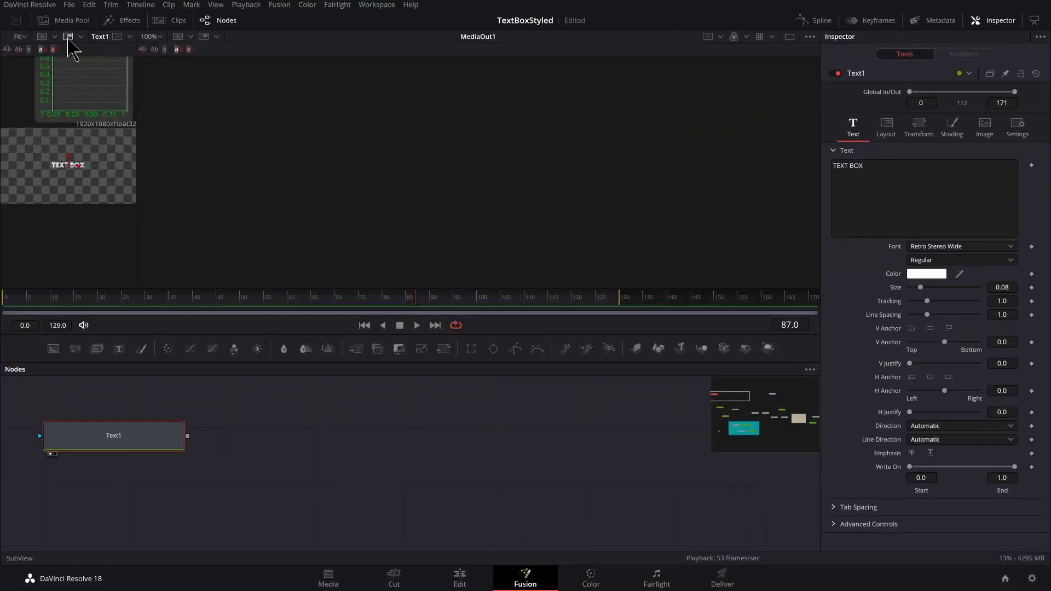
{"action": "left_click", "coordinate": [68, 36]}
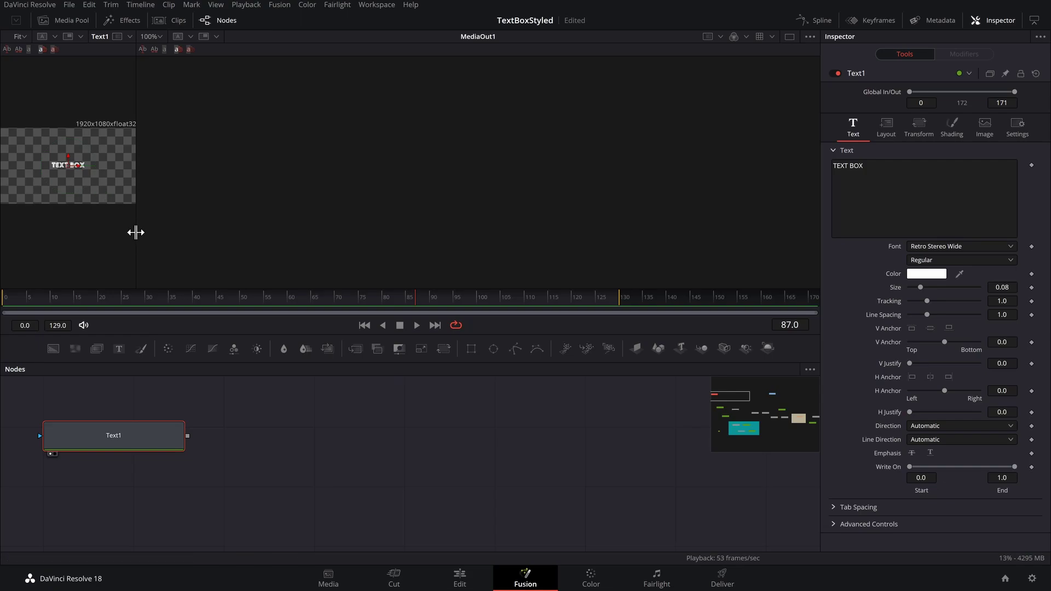
{"action": "left_click_drag", "start_coordinate": [135, 229], "coordinate": [360, 239]}
{"action": "left_click_drag", "start_coordinate": [920, 289], "coordinate": [942, 305]}
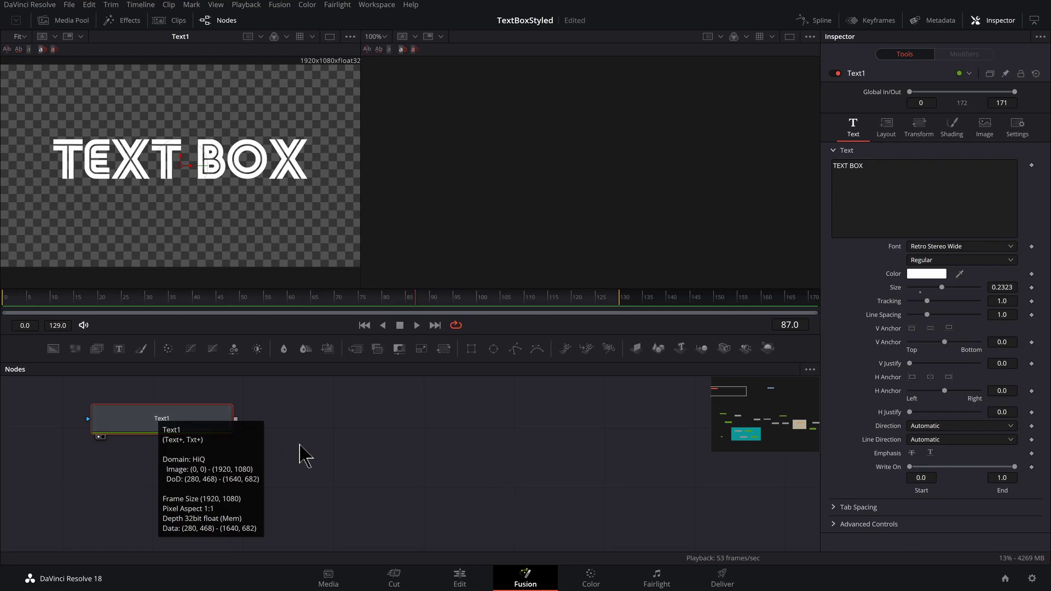
Preview Text1's shading element 4, Blue Border, by enabling it, then disable it again.
{"action": "left_click", "coordinate": [951, 127]}
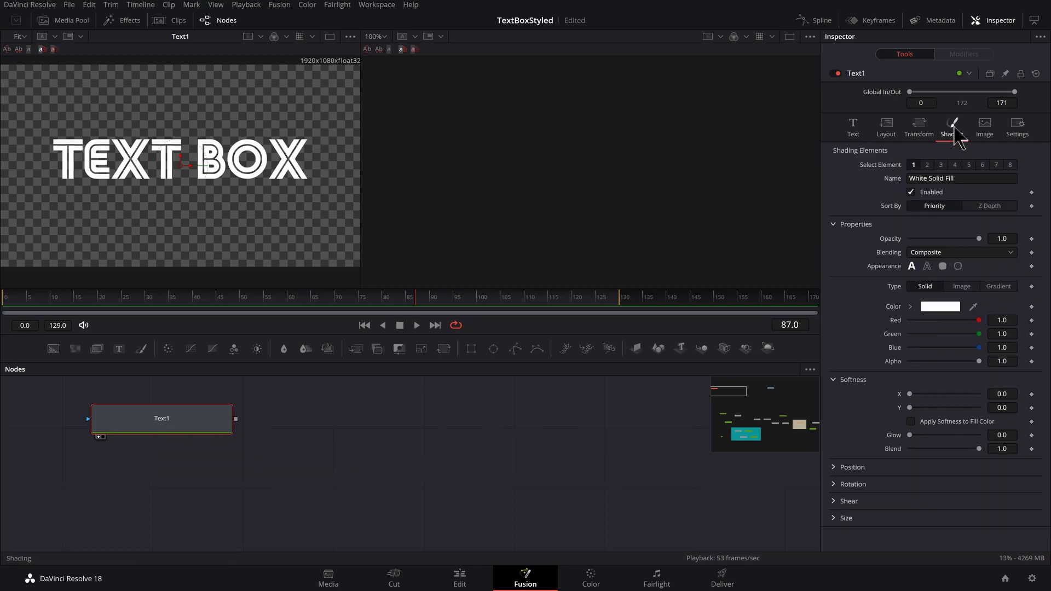
{"action": "left_click", "coordinate": [954, 164]}
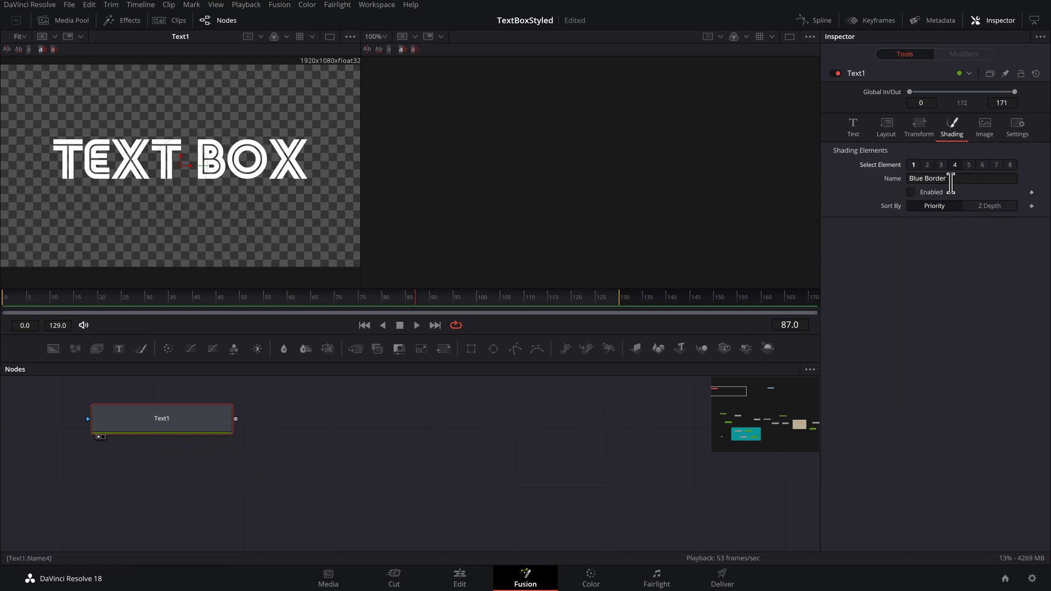
{"action": "left_click", "coordinate": [910, 192]}
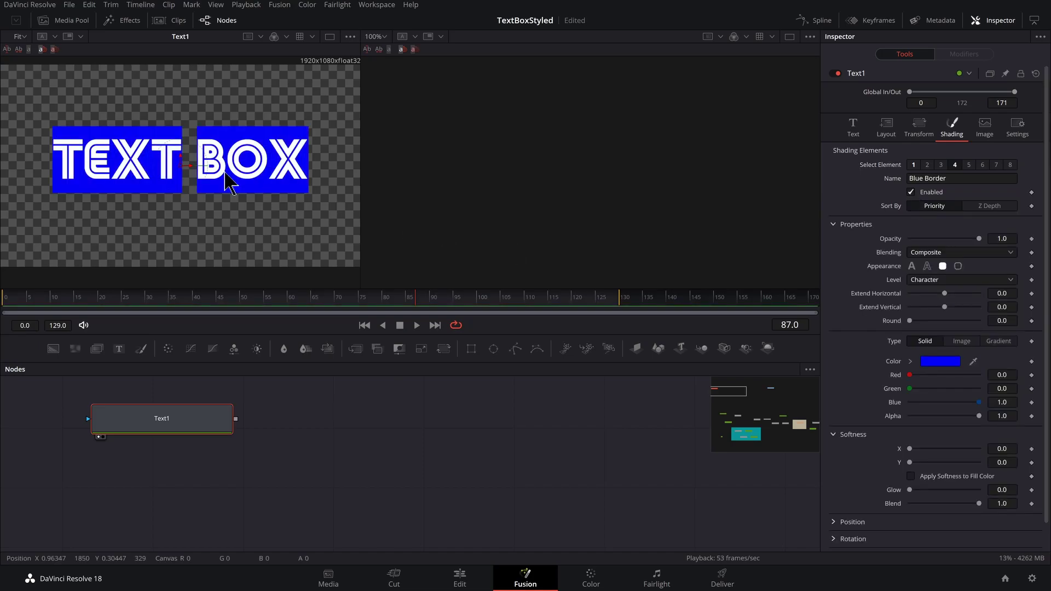
{"action": "left_click", "coordinate": [910, 192]}
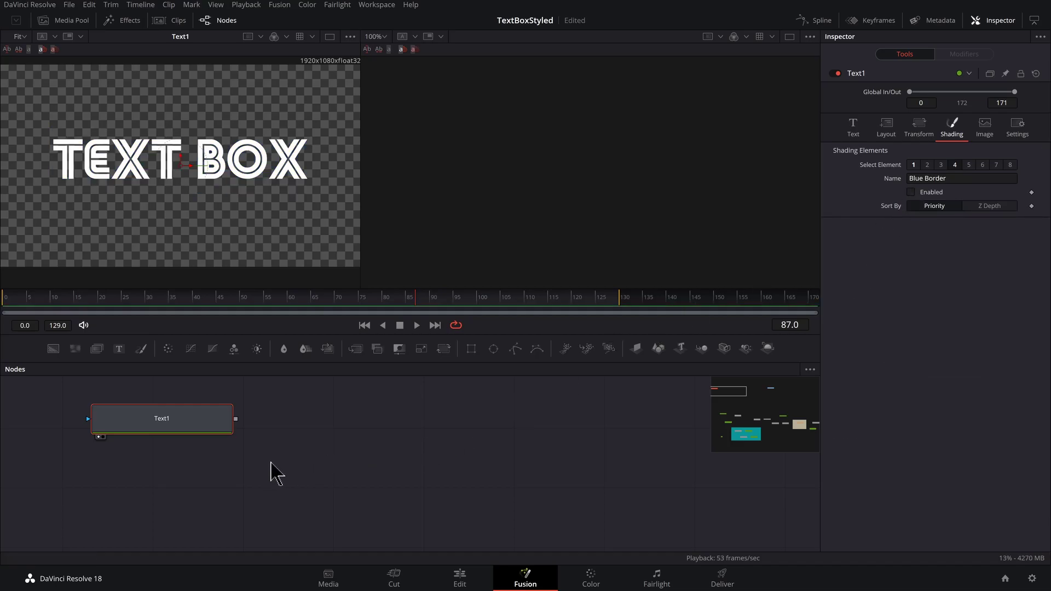
Paste an instance of Text1 as Instance_Text1, delete the extra Merge6, and place it below.
{"action": "left_click_drag", "start_coordinate": [244, 452], "coordinate": [256, 446]}
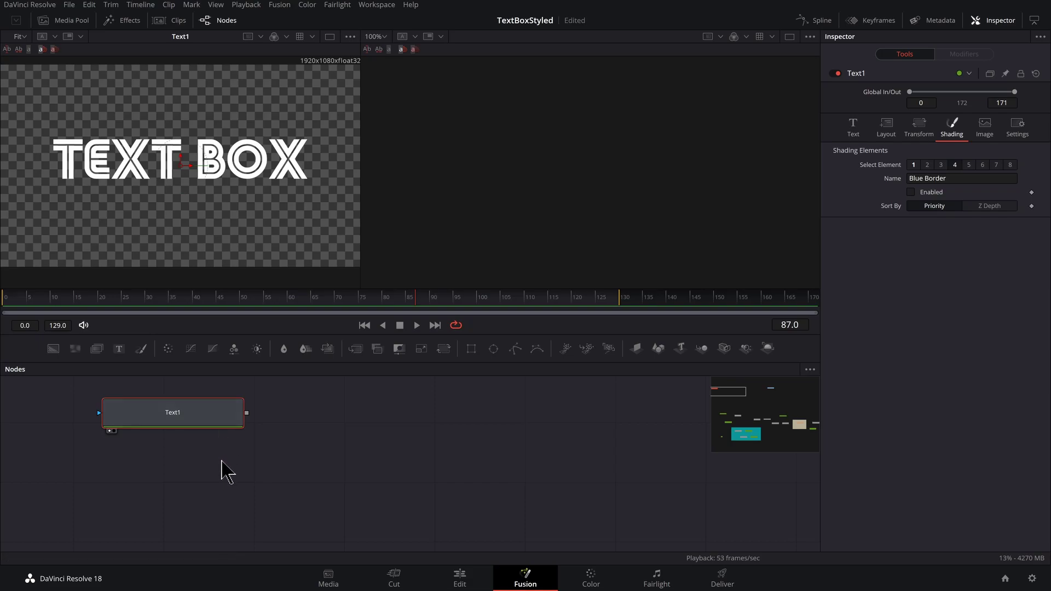
{"action": "key", "text": "ctrl+shift+v"}
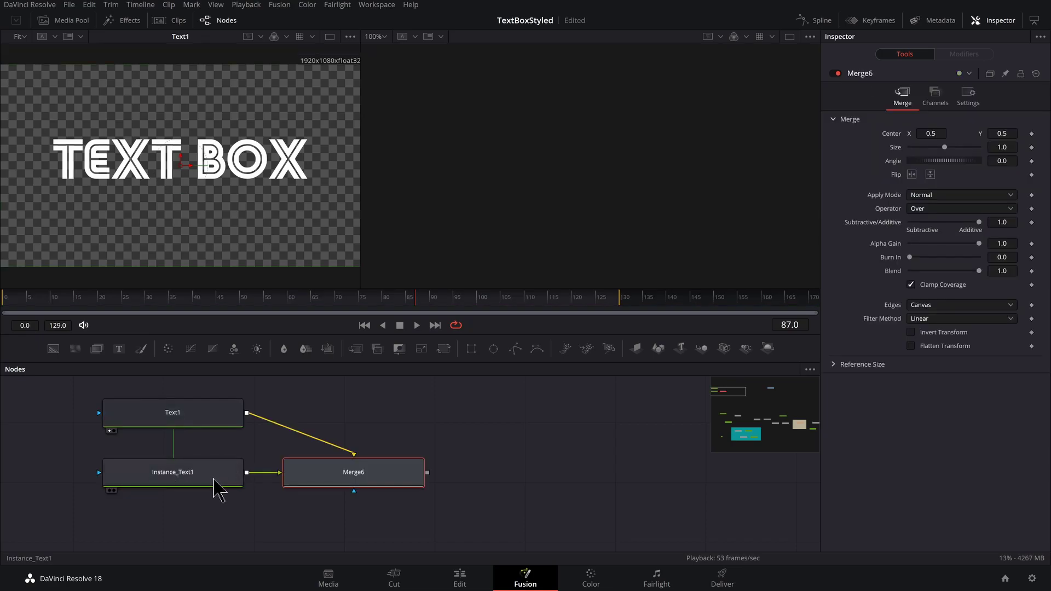
{"action": "left_click_drag", "start_coordinate": [370, 482], "coordinate": [426, 472]}
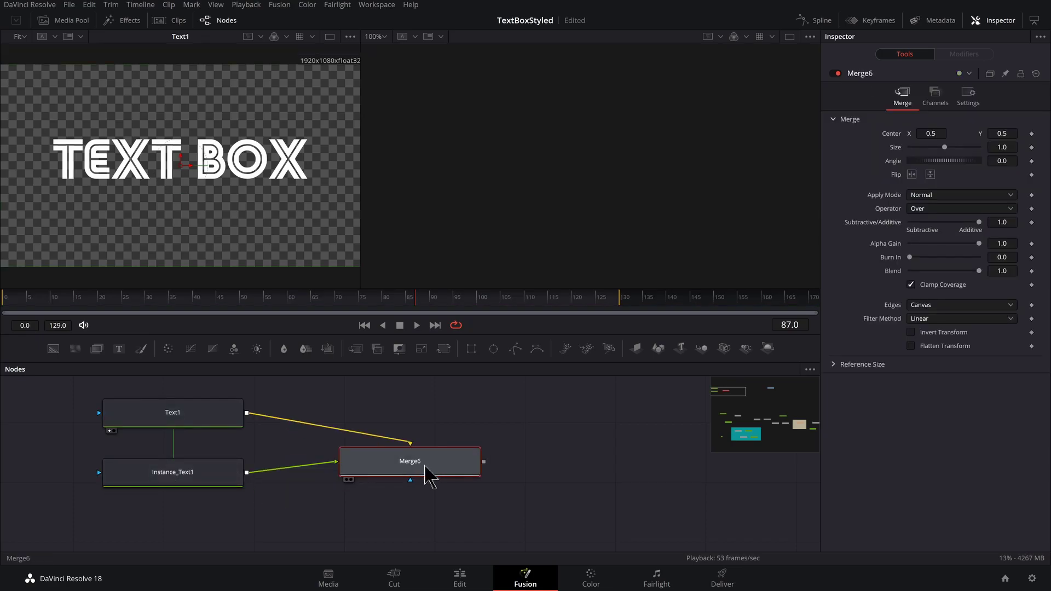
{"action": "key", "text": "Delete"}
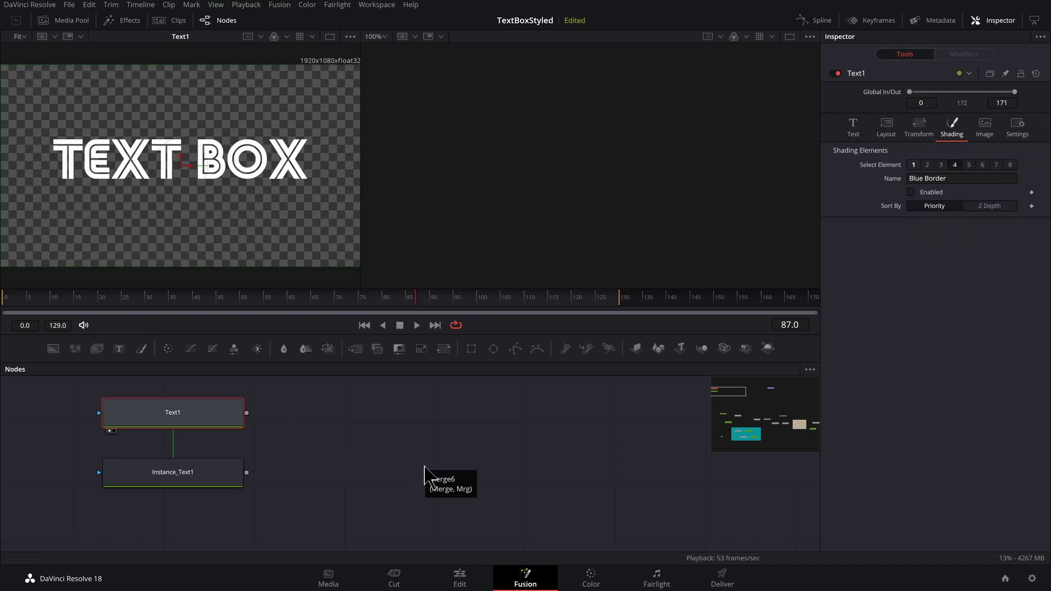
{"action": "left_click_drag", "start_coordinate": [208, 484], "coordinate": [311, 510]}
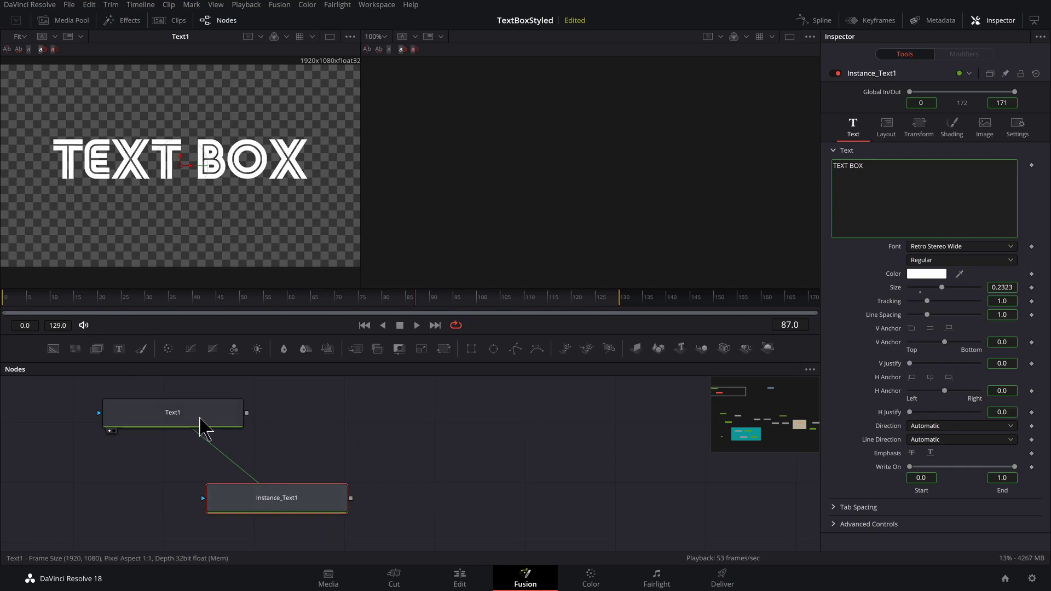
Rename Text1 to MainText and nudge Instance_Text1 slightly to the right.
{"action": "mouse_move", "coordinate": [202, 425]}
{"action": "left_mouse_down"}
{"action": "mouse_move", "coordinate": [186, 436]}
{"action": "mouse_move", "coordinate": [186, 424]}
{"action": "left_mouse_up"}
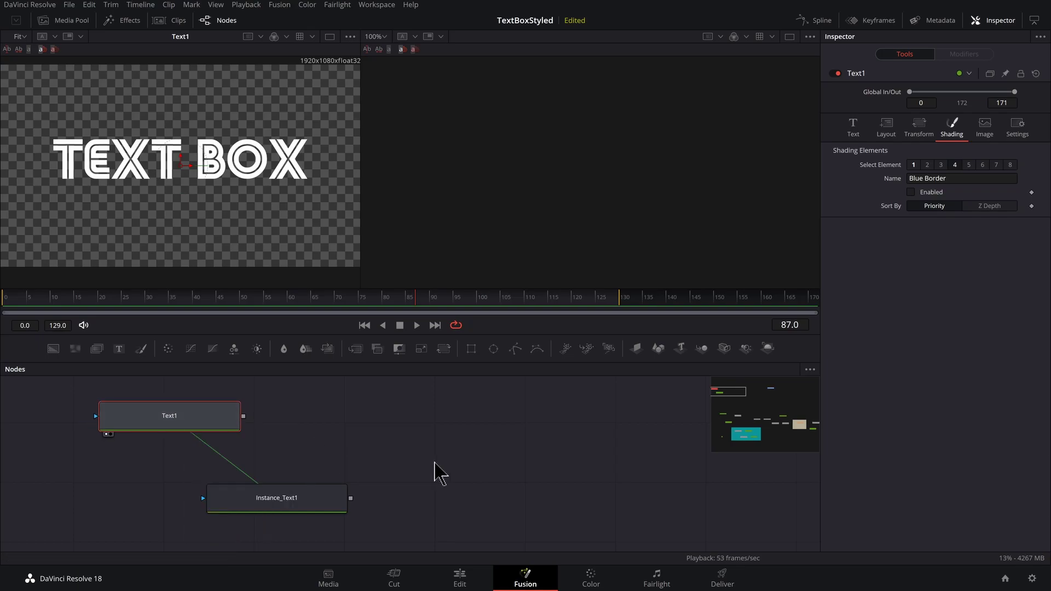
{"action": "key", "text": "F2"}
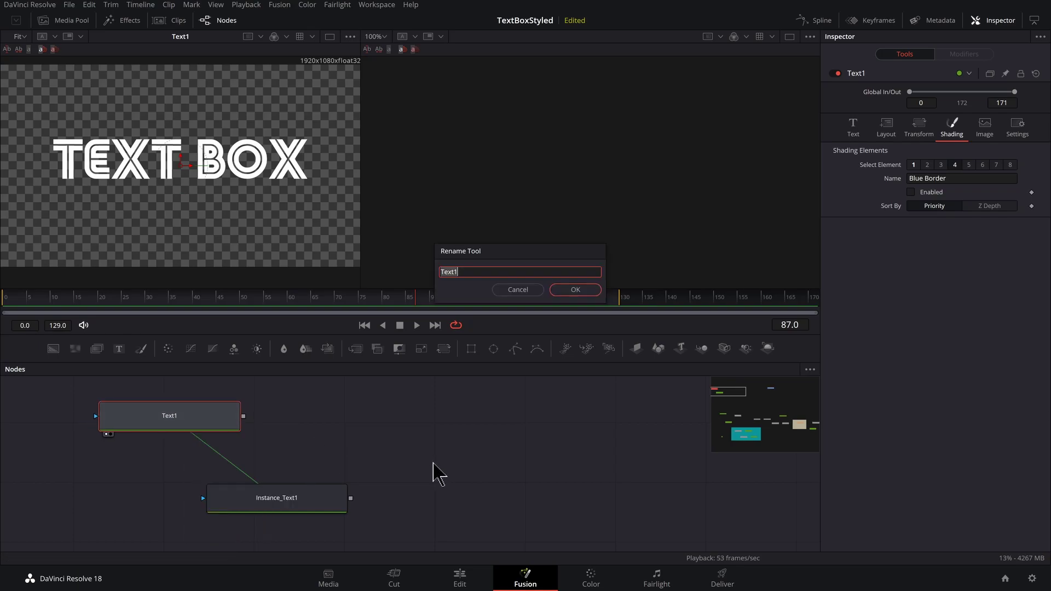
{"action": "type", "text": "MainText"}
{"action": "key", "text": "Return"}
{"action": "left_click", "coordinate": [288, 509]}
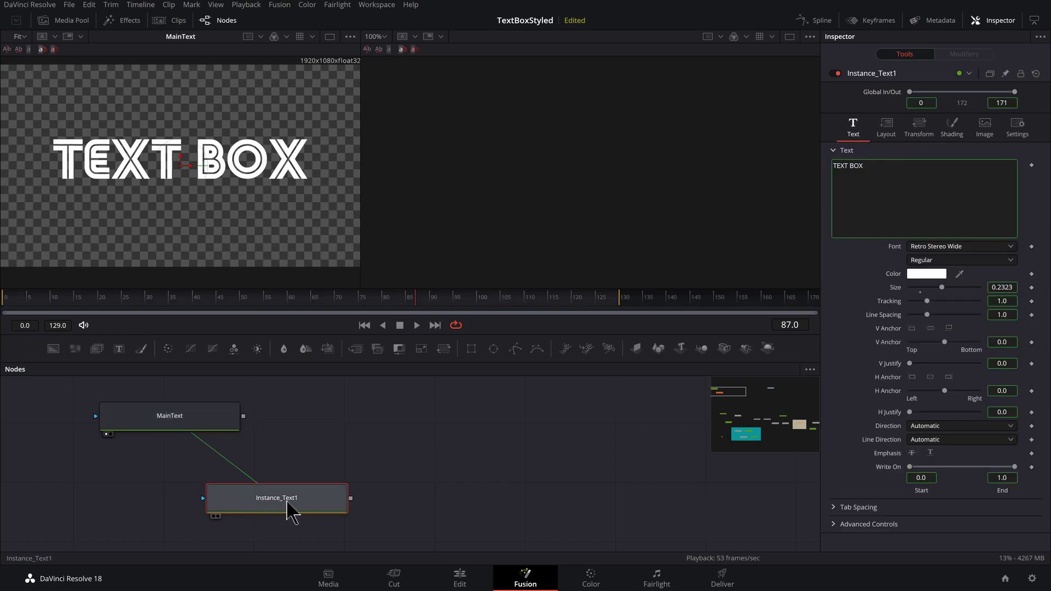
{"action": "left_click_drag", "start_coordinate": [289, 509], "coordinate": [303, 511]}
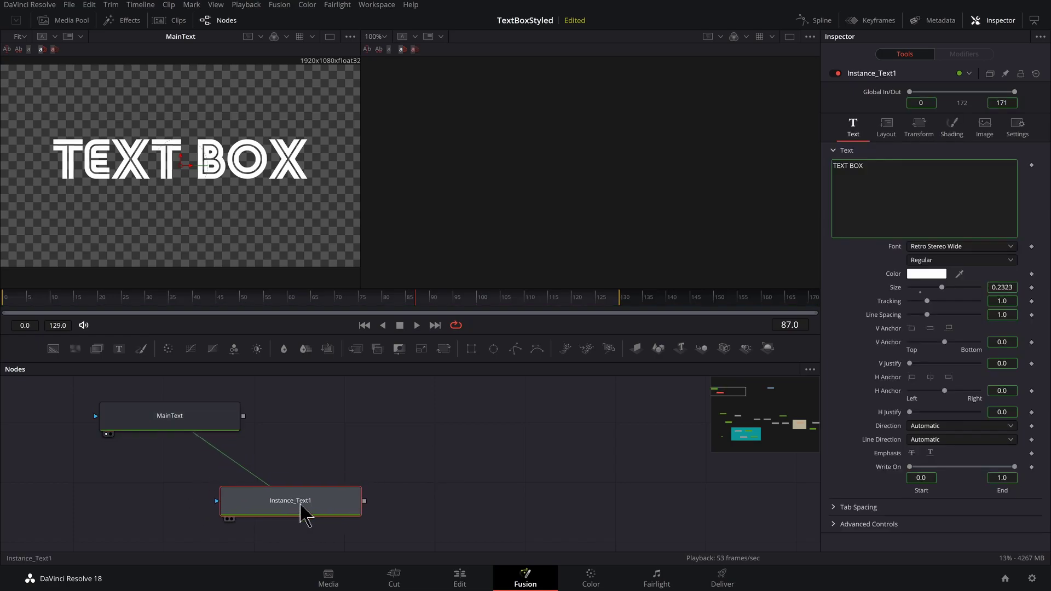
Enable Instance_Text1's Blue Border shading element 4 and compare it against MainText.
{"action": "left_click", "coordinate": [952, 130]}
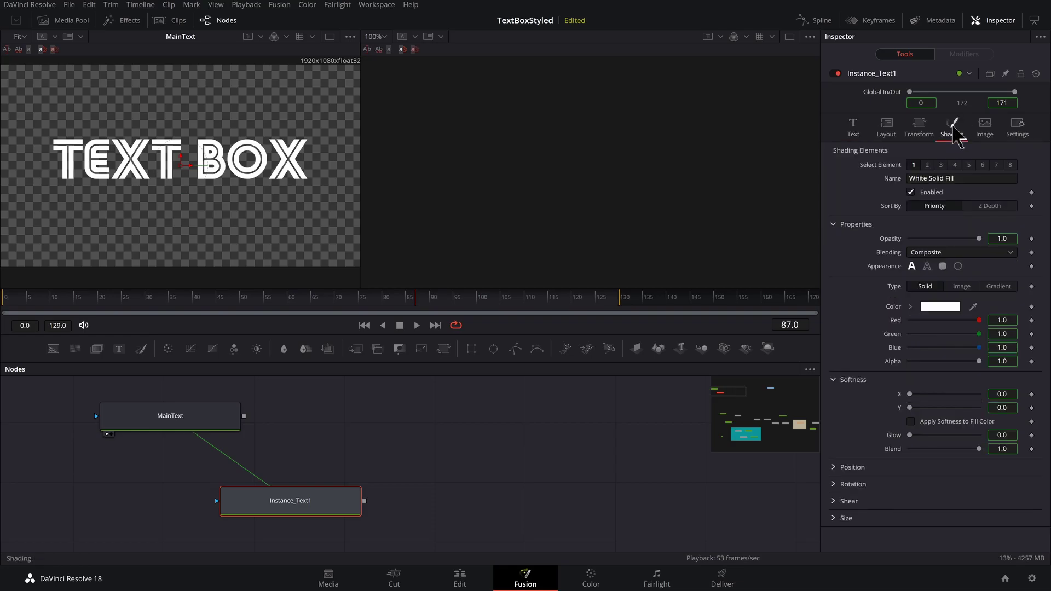
{"action": "left_click", "coordinate": [955, 164]}
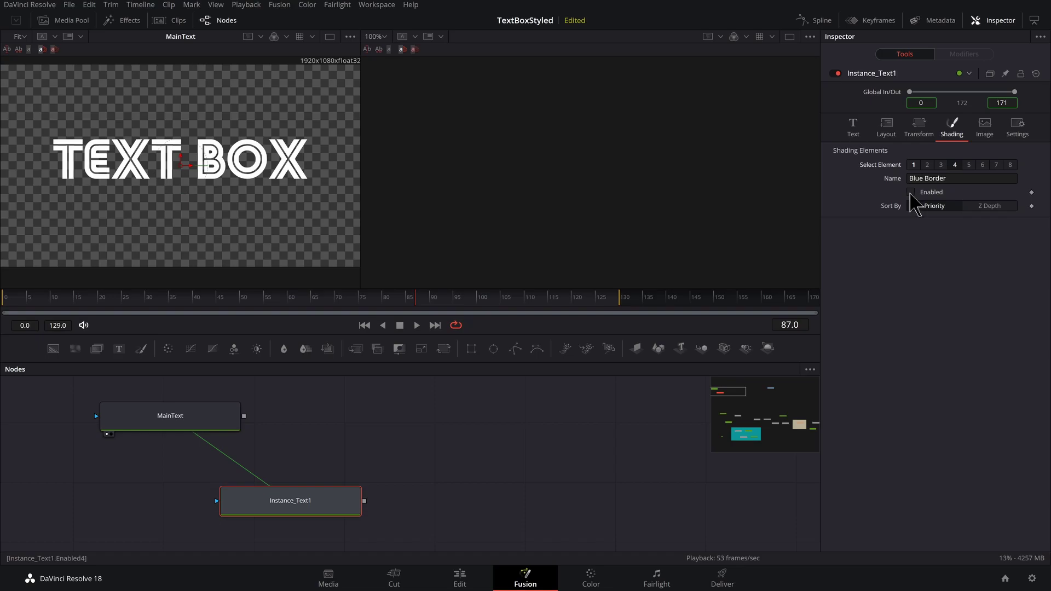
{"action": "left_click", "coordinate": [911, 193]}
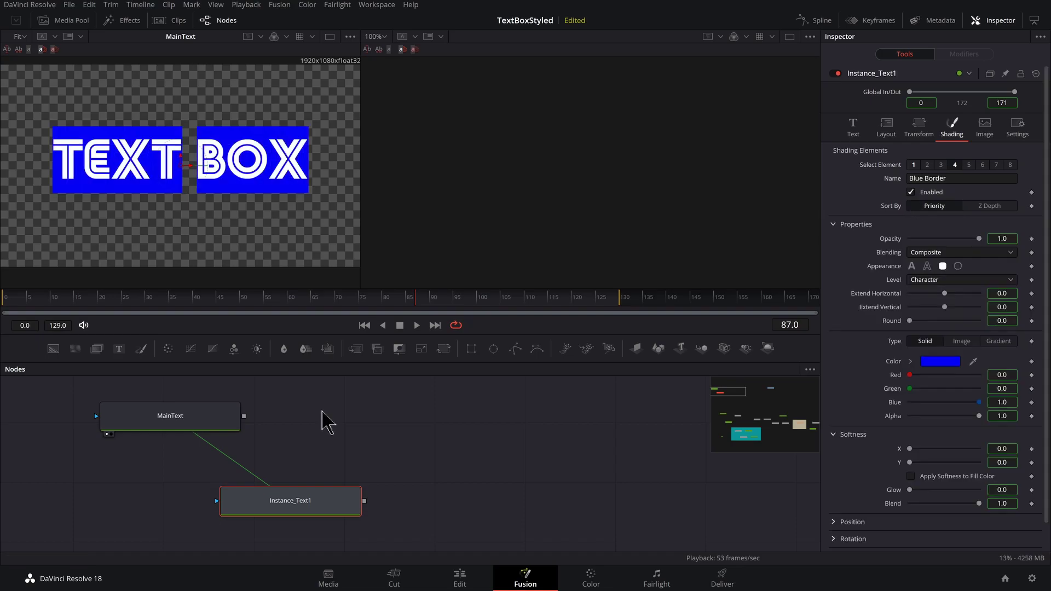
{"action": "left_click", "coordinate": [204, 430]}
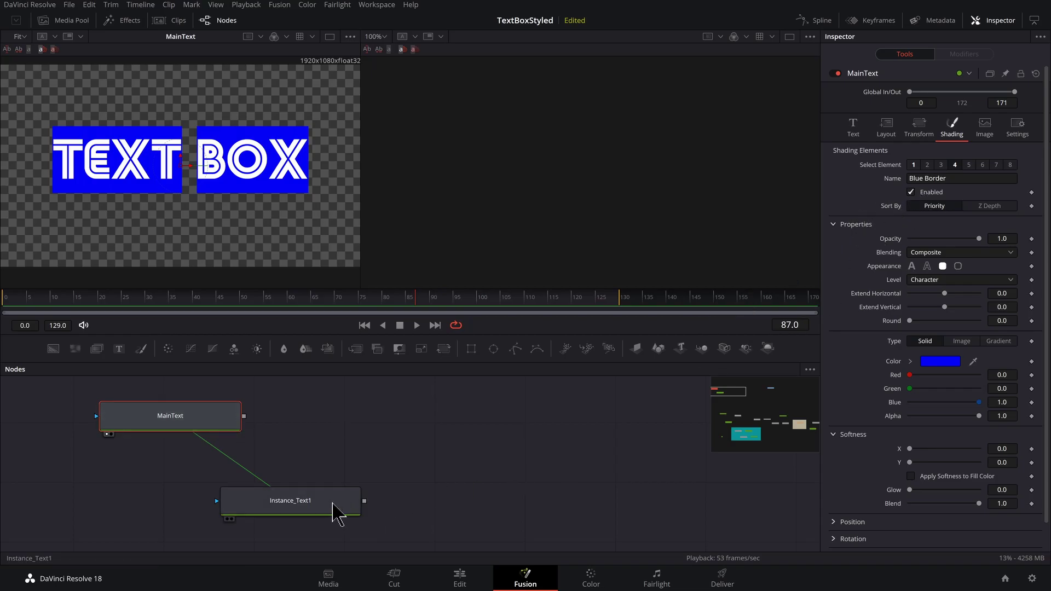
{"action": "left_click", "coordinate": [335, 505]}
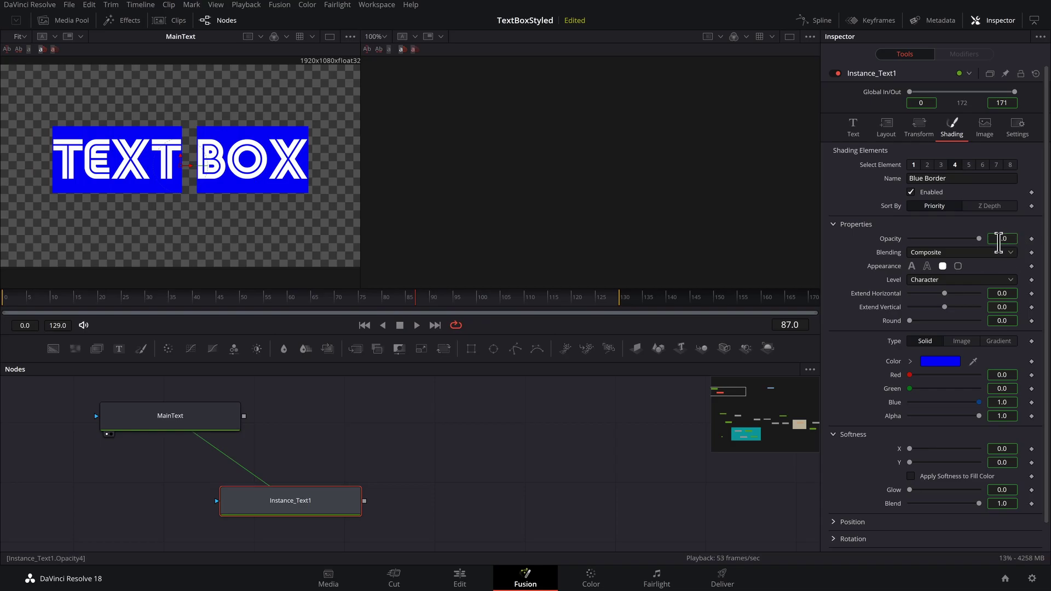
Deinstance the Blue Border's Enabled setting so MainText stays without a border.
{"action": "right_click", "coordinate": [933, 202]}
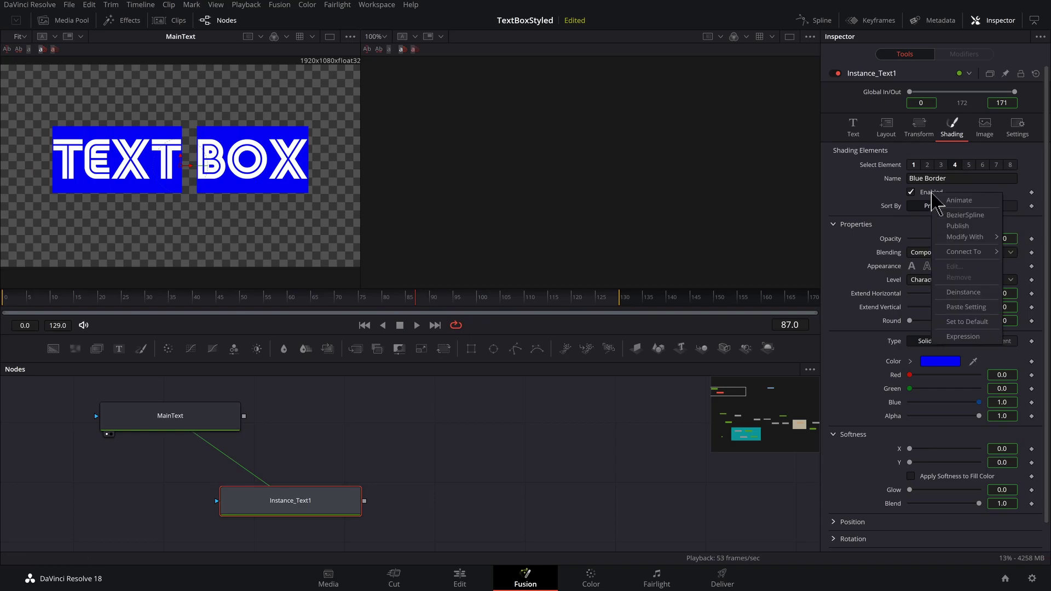
{"action": "left_click", "coordinate": [958, 303]}
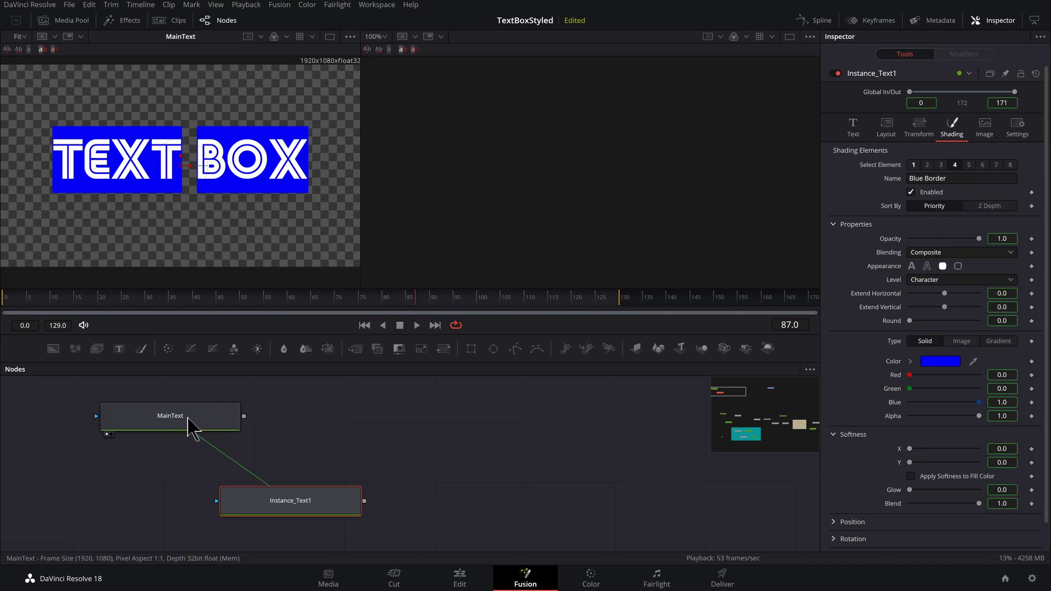
{"action": "left_click", "coordinate": [189, 424]}
{"action": "left_click", "coordinate": [910, 192]}
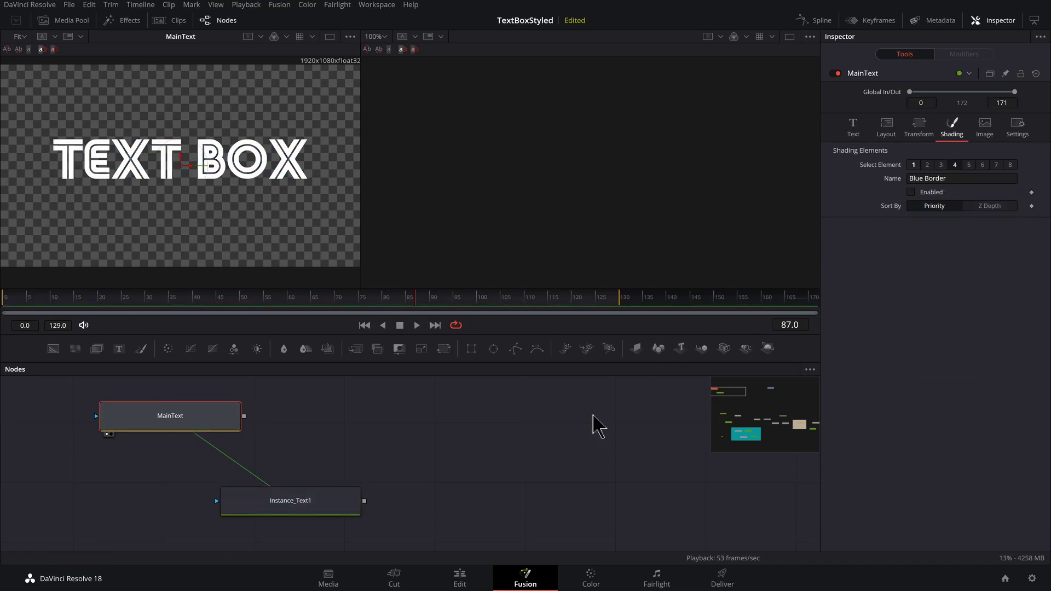
{"action": "left_click", "coordinate": [296, 511]}
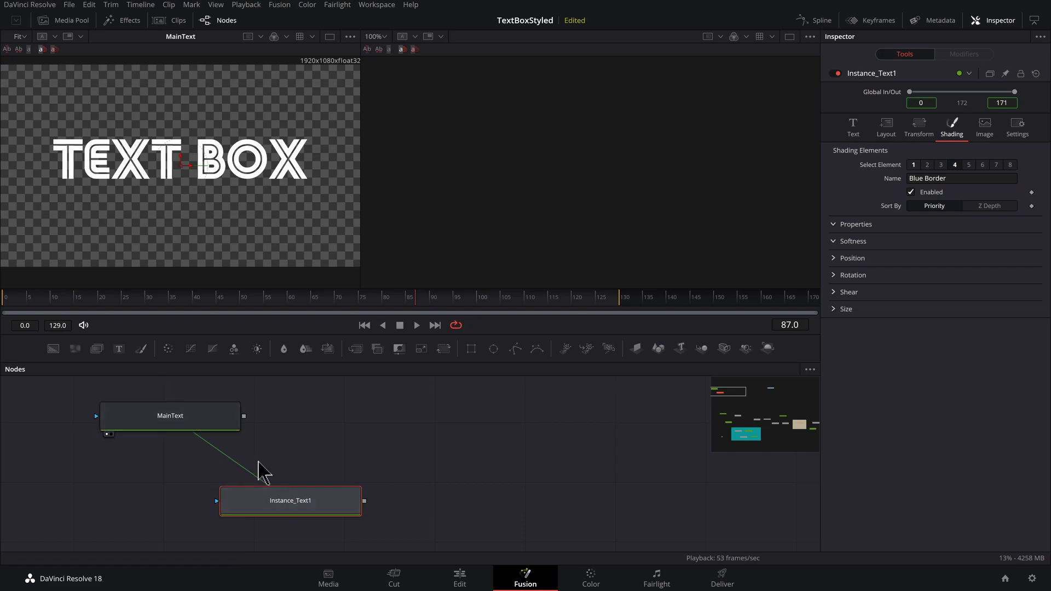
{"action": "left_click", "coordinate": [219, 429]}
{"action": "left_click", "coordinate": [351, 504]}
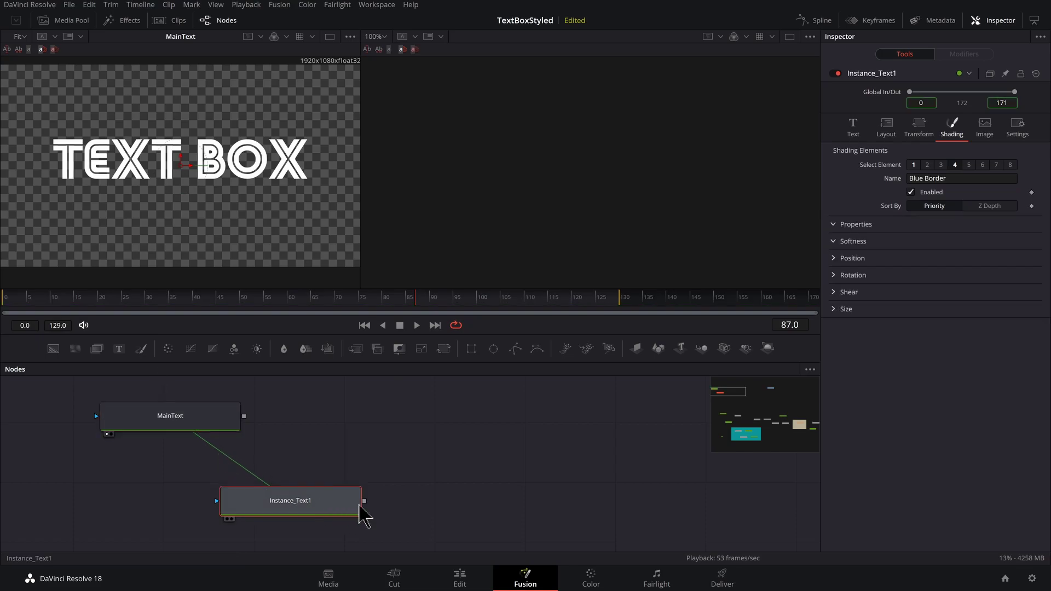
View Instance_Text1 and set its Blue Border level to Line with Round 0.48.
{"action": "left_click_drag", "start_coordinate": [314, 508], "coordinate": [319, 507]}
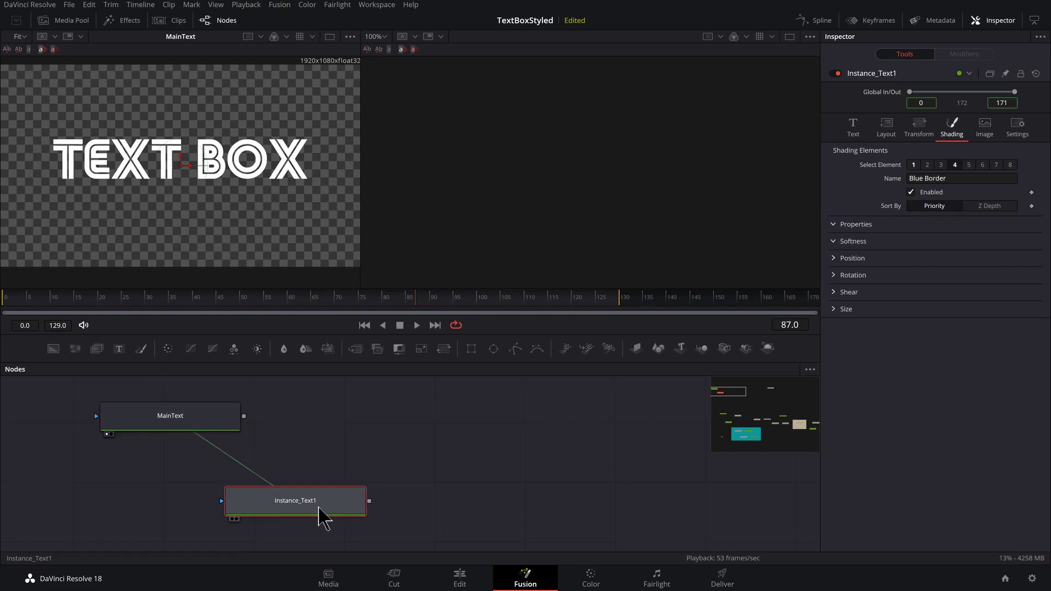
{"action": "key", "text": "2"}
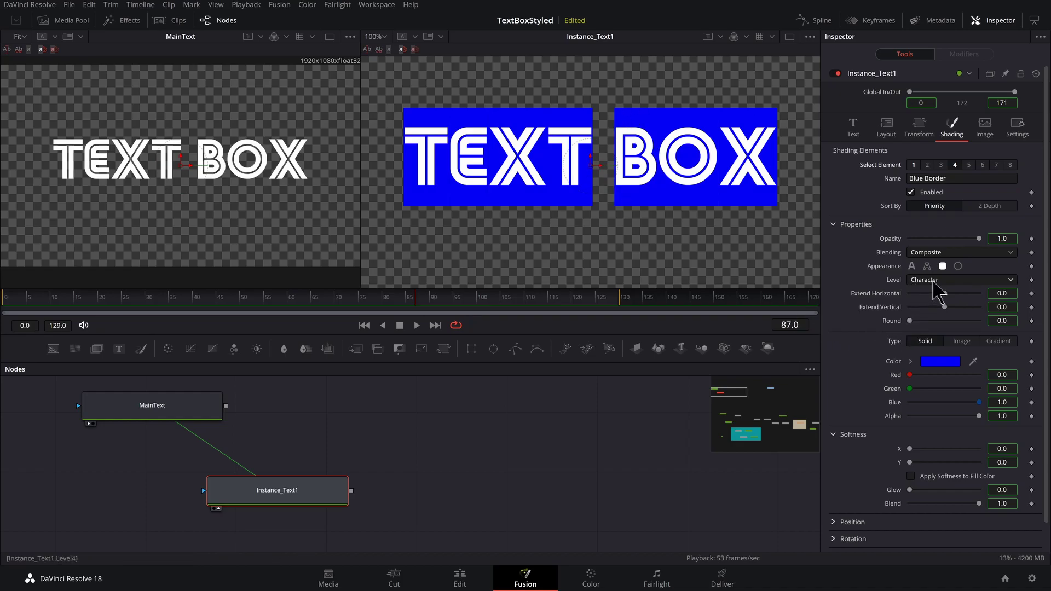
{"action": "left_click", "coordinate": [937, 280]}
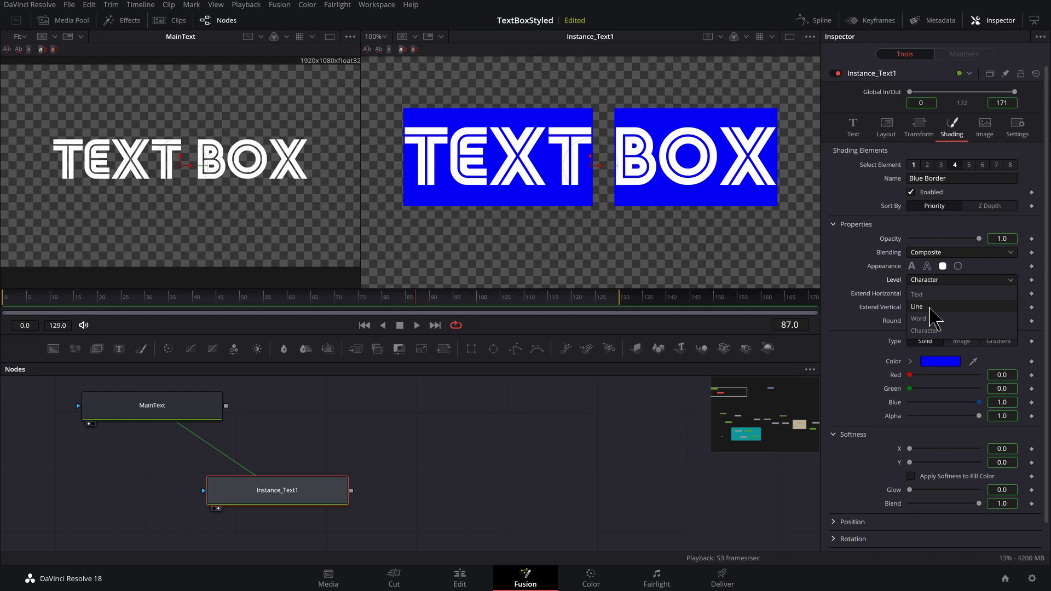
{"action": "left_click", "coordinate": [929, 308]}
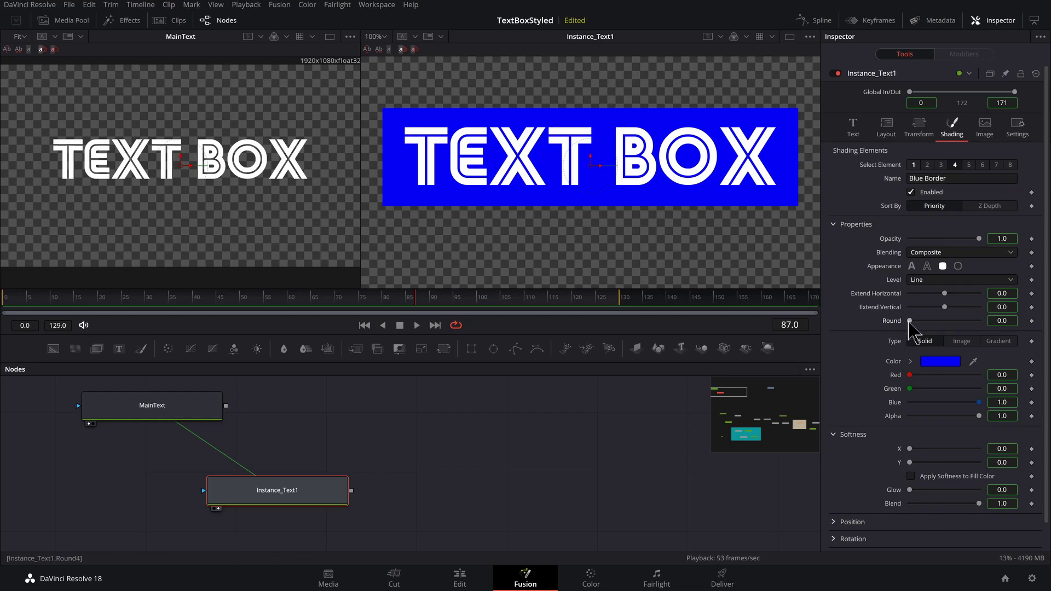
{"action": "left_click_drag", "start_coordinate": [915, 322], "coordinate": [943, 330]}
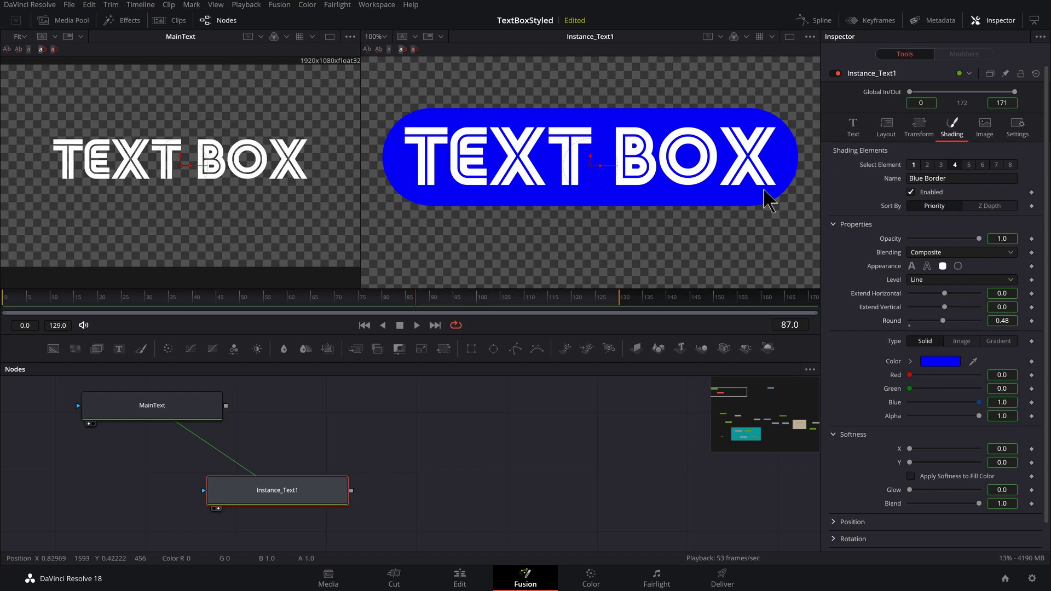
{"action": "scroll", "coordinate": [456, 382], "scroll_direction": "down", "scroll_amount": 3}
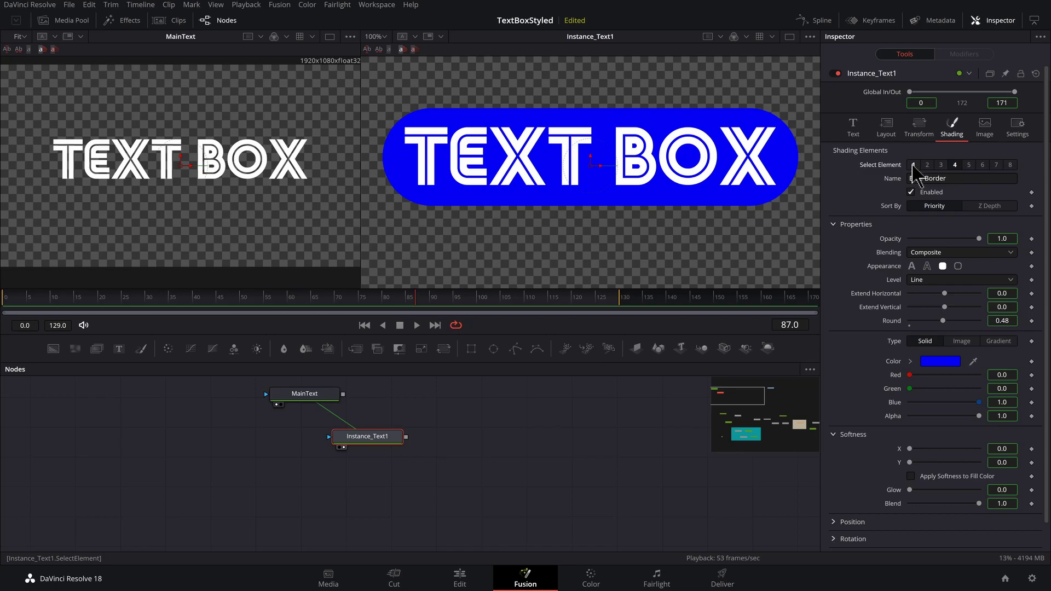
Deinstance Instance_Text1's White Solid Fill opacity, set it to 0, and place MainText above it.
{"action": "left_click", "coordinate": [913, 165]}
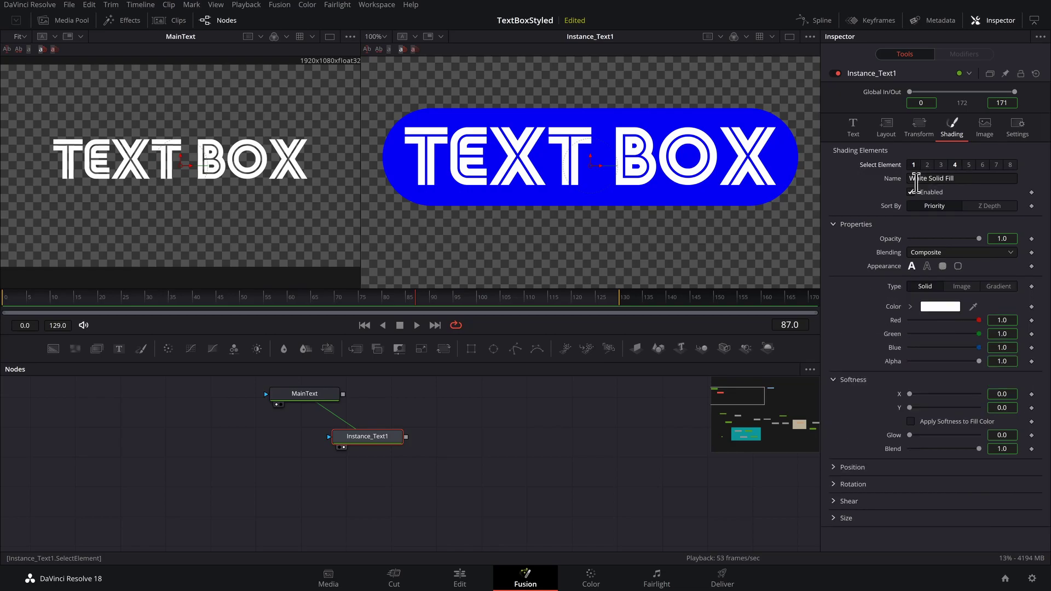
{"action": "left_click_drag", "start_coordinate": [979, 240], "coordinate": [908, 246]}
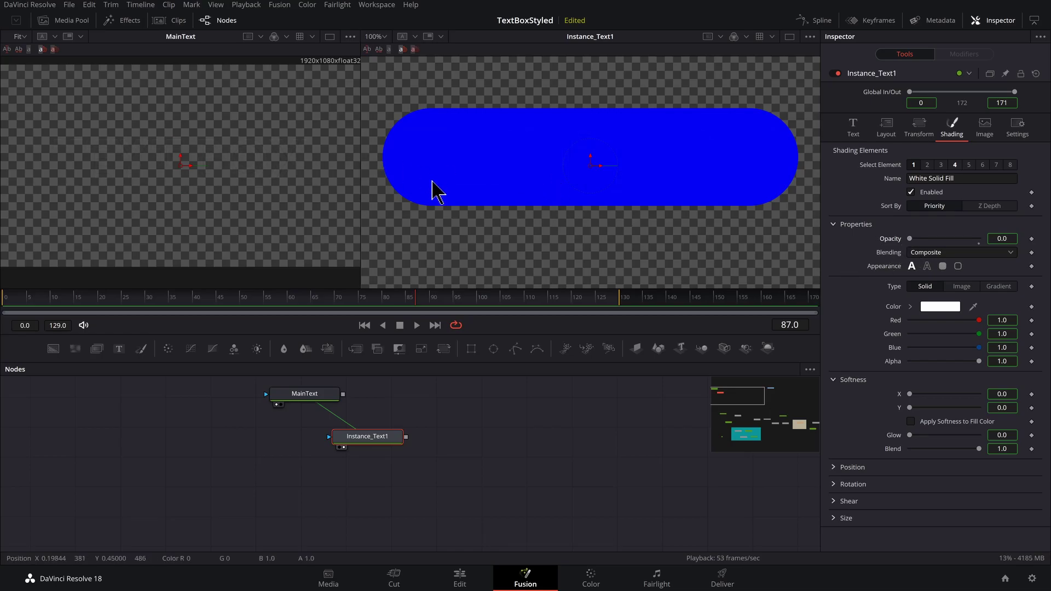
{"action": "key", "text": "ctrl+z"}
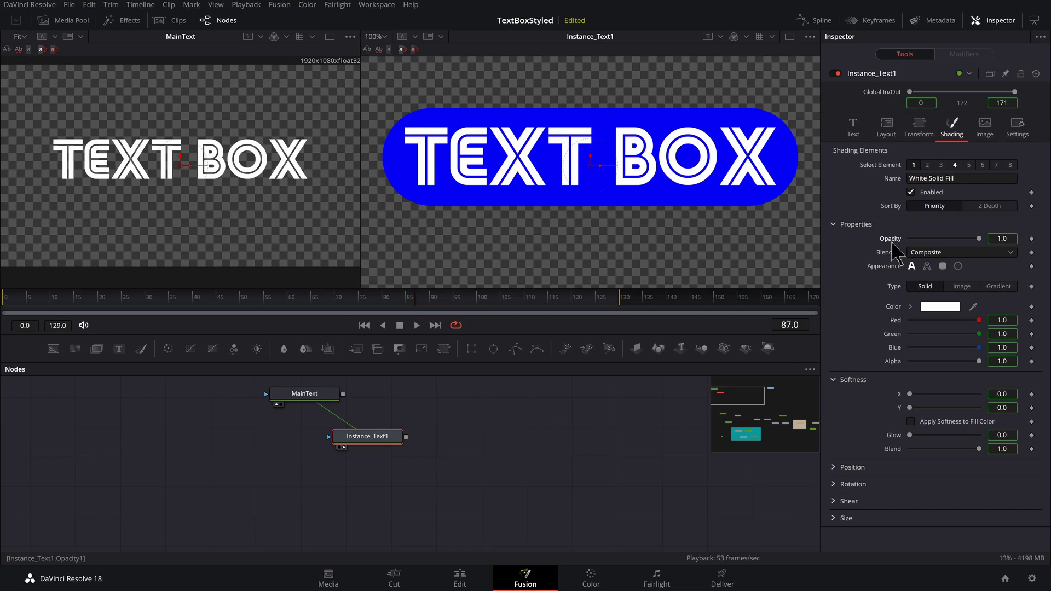
{"action": "right_click", "coordinate": [890, 244]}
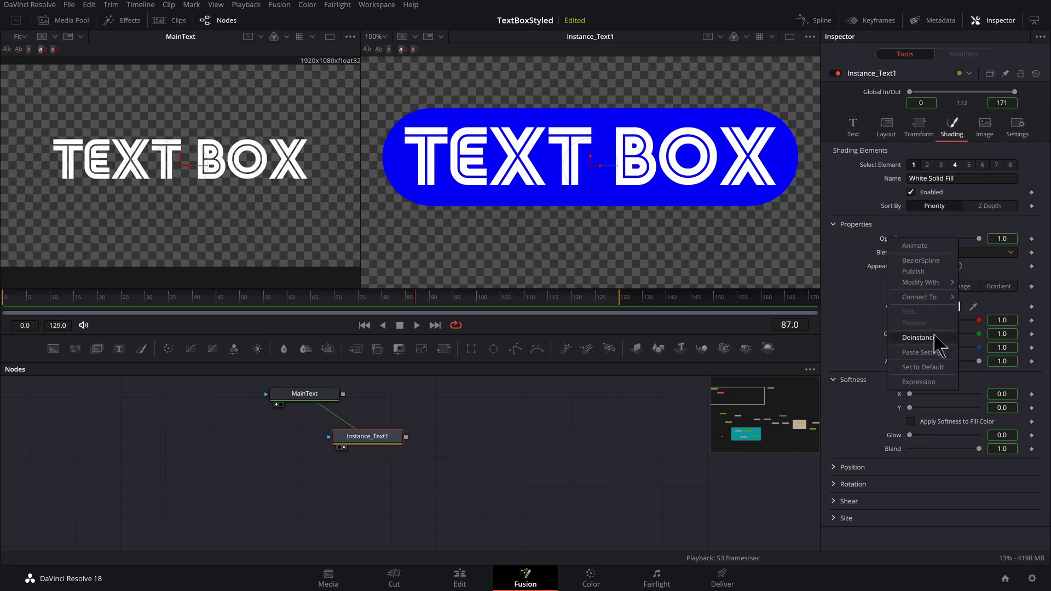
{"action": "left_click", "coordinate": [937, 348]}
{"action": "key", "text": "ctrl+shift+z"}
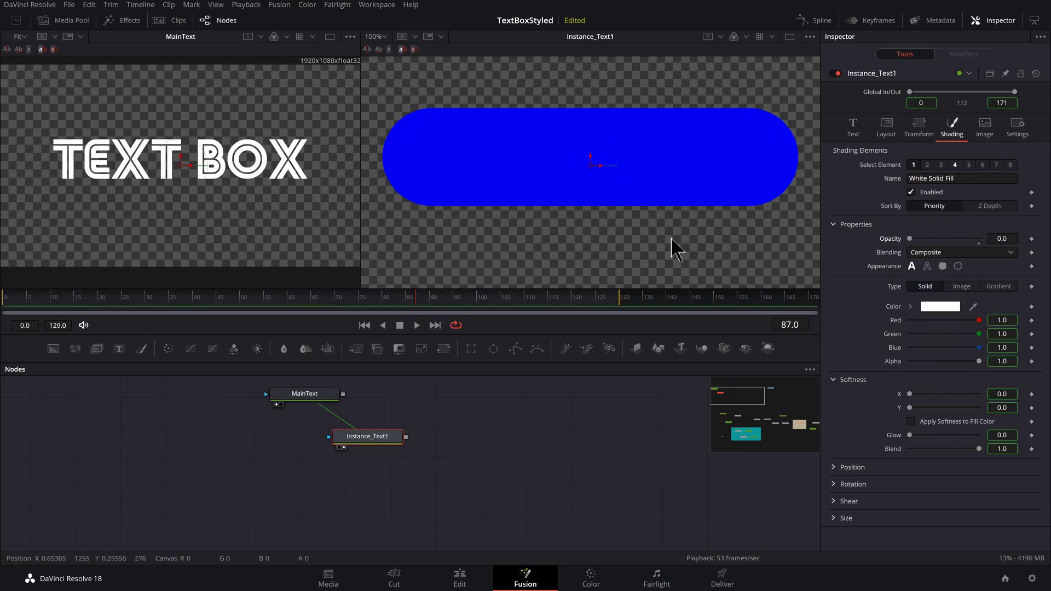
{"action": "scroll", "coordinate": [405, 383], "scroll_direction": "up", "scroll_amount": 3}
{"action": "left_click_drag", "start_coordinate": [239, 441], "coordinate": [407, 512]}
Merge MainText over Instance_Text1 as Merge6 using XOr, and show Merge6 in viewer 2.
{"action": "left_click", "coordinate": [360, 422]}
{"action": "left_click_drag", "start_coordinate": [488, 509], "coordinate": [527, 466]}
{"action": "left_click", "coordinate": [944, 210]}
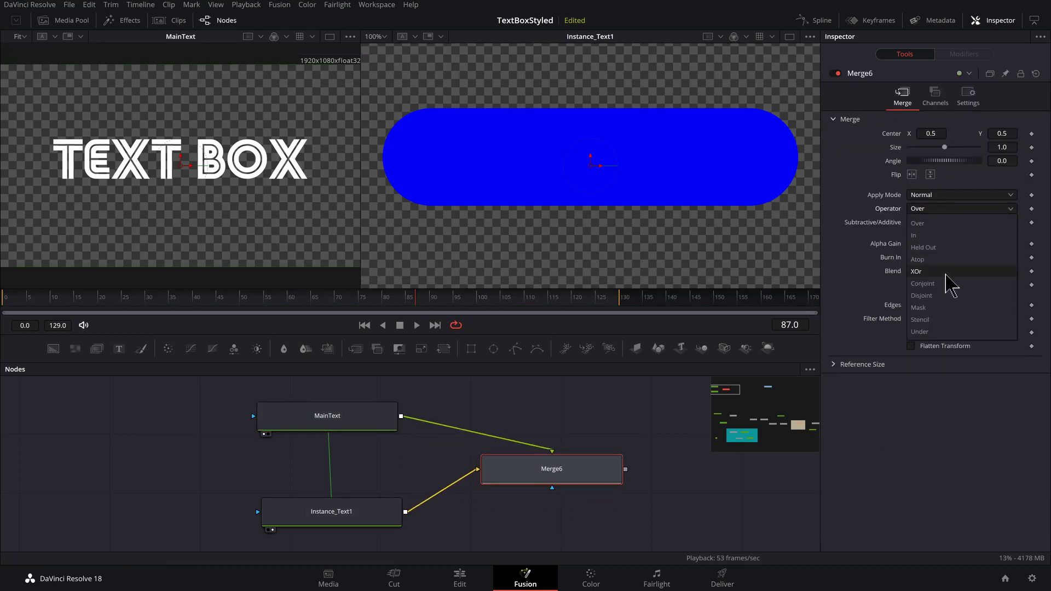
{"action": "left_click", "coordinate": [946, 274]}
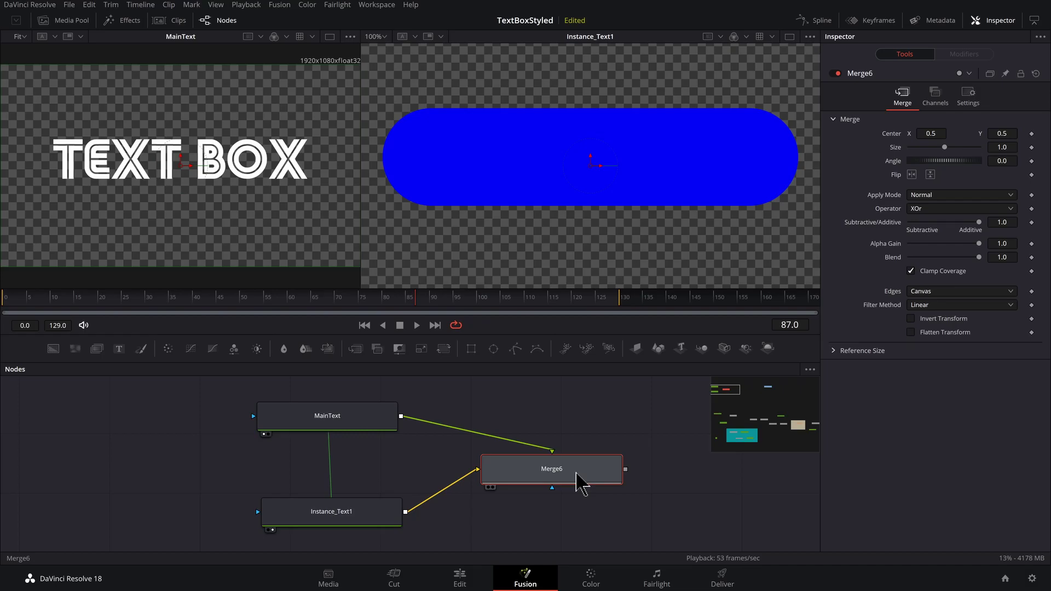
{"action": "key", "text": "2"}
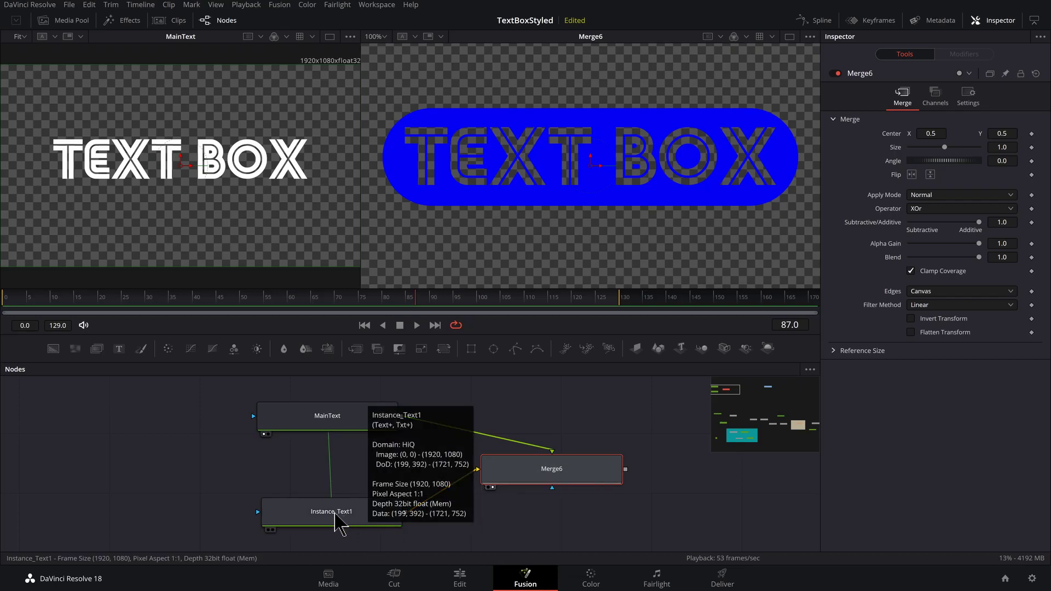
Make Instance_Text1's Blue Border colour dark grey (0.165) and turn off the viewer checkerboard.
{"action": "left_click", "coordinate": [335, 516]}
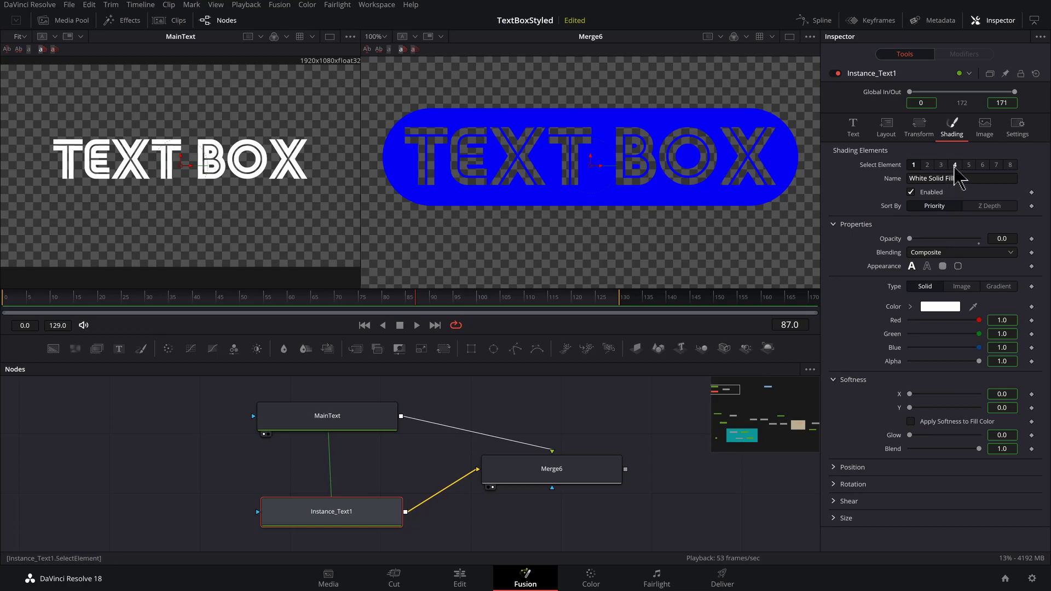
{"action": "left_click", "coordinate": [955, 165]}
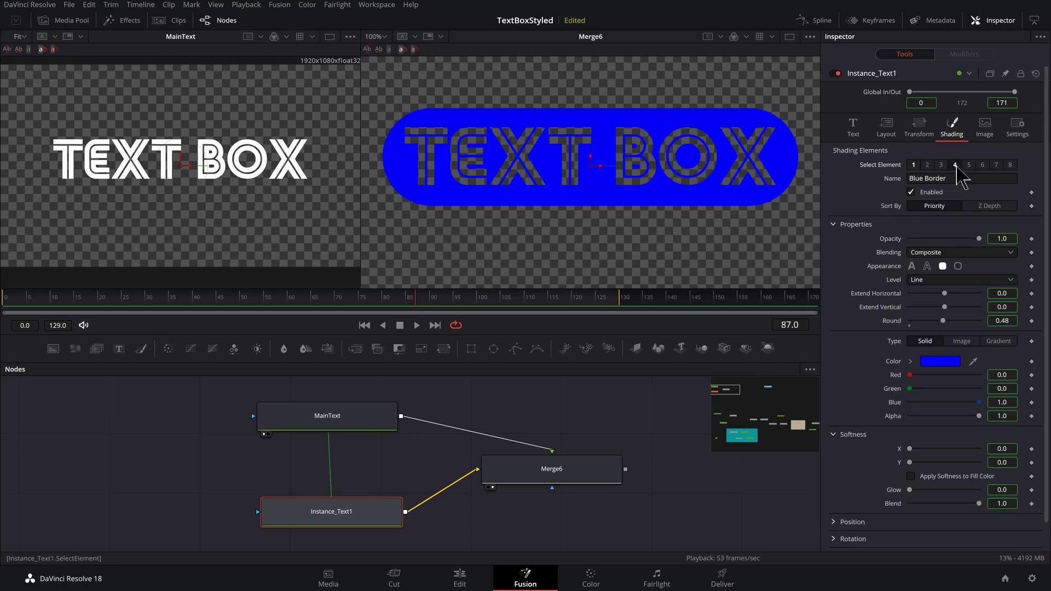
{"action": "left_click", "coordinate": [910, 361]}
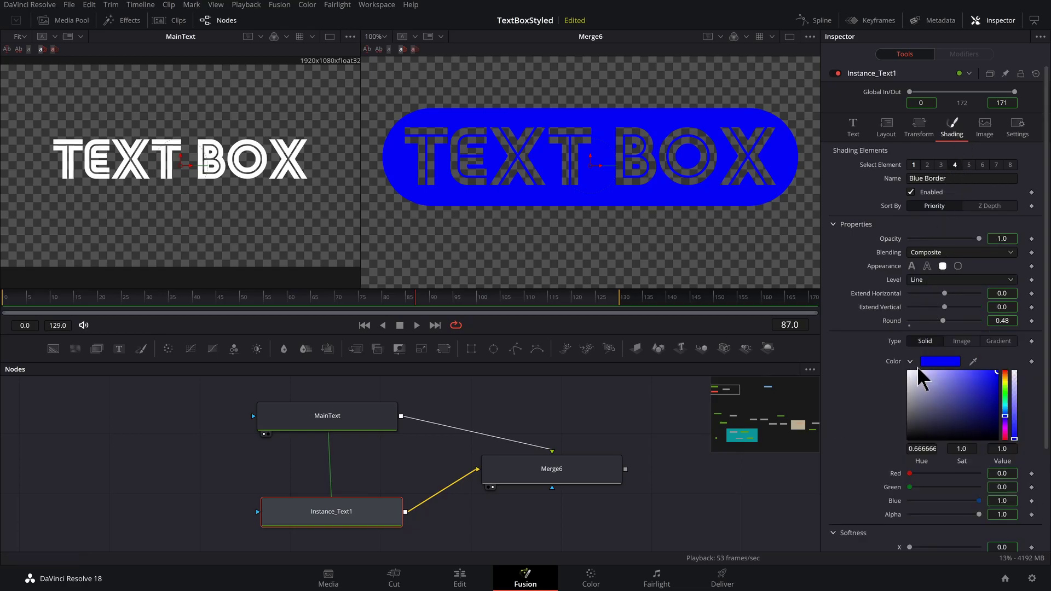
{"action": "left_click_drag", "start_coordinate": [933, 398], "coordinate": [877, 430]}
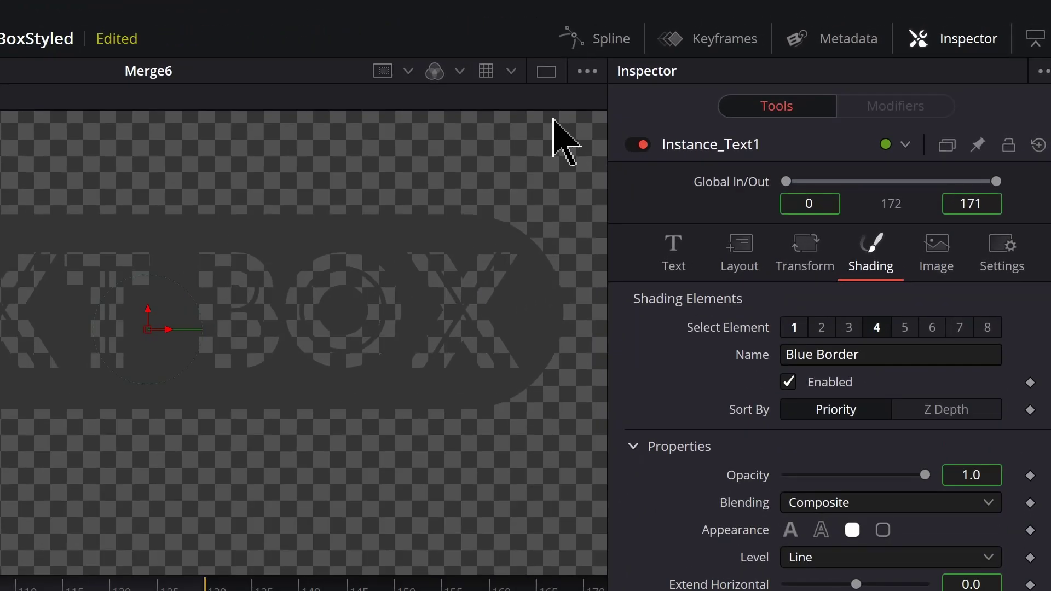
{"action": "left_click", "coordinate": [810, 36]}
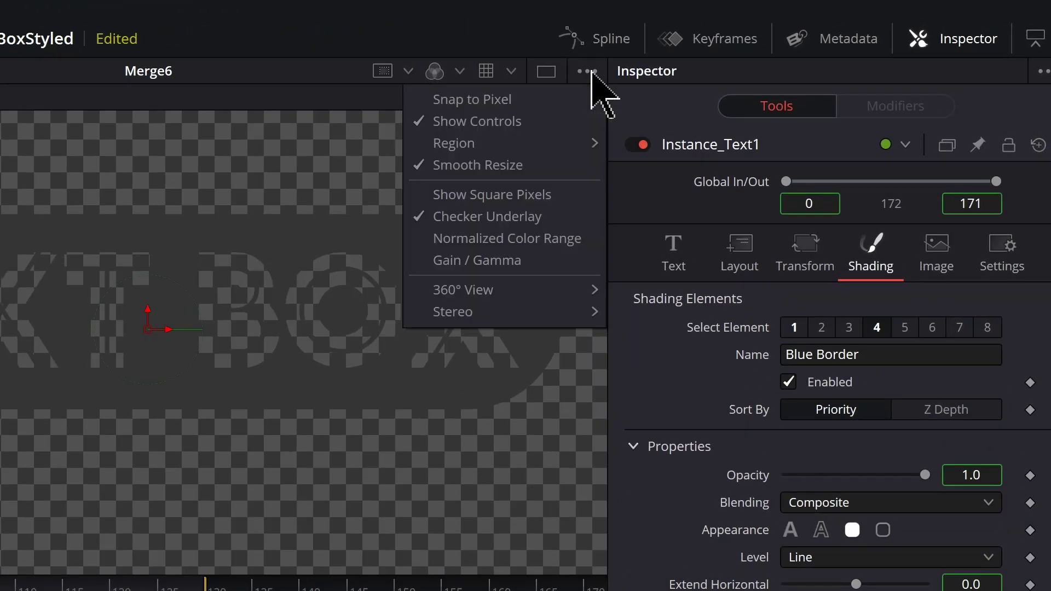
{"action": "left_click", "coordinate": [480, 222]}
Add a Drop Shadow node after Merge6.
{"action": "mouse_move", "coordinate": [335, 487]}
{"action": "left_mouse_down"}
{"action": "mouse_move", "coordinate": [328, 481]}
{"action": "mouse_move", "coordinate": [341, 473]}
{"action": "left_mouse_up"}
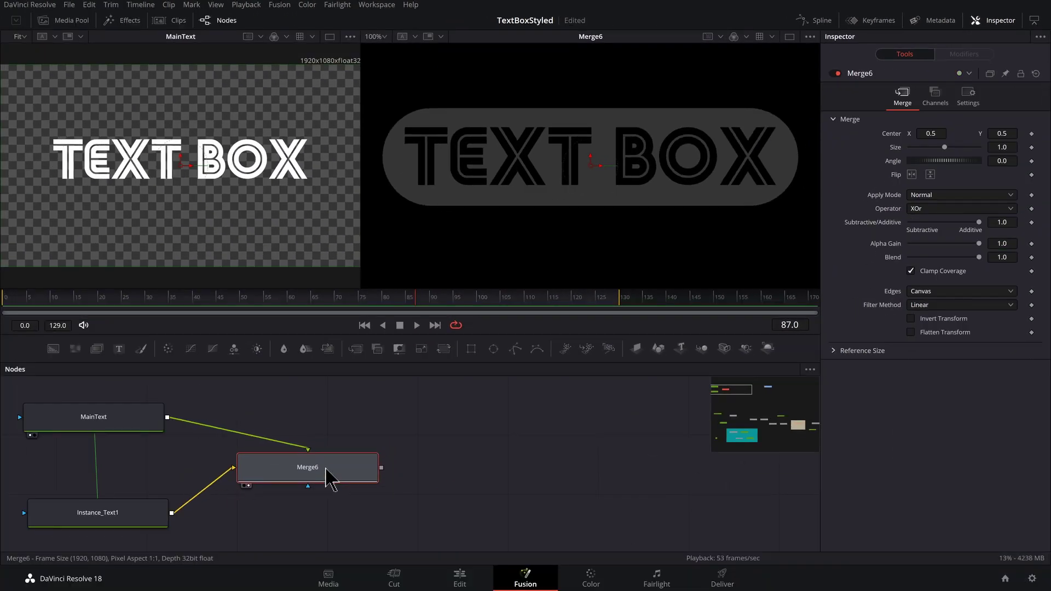
{"action": "key", "text": "shift+space"}
{"action": "type", "text": "drop"}
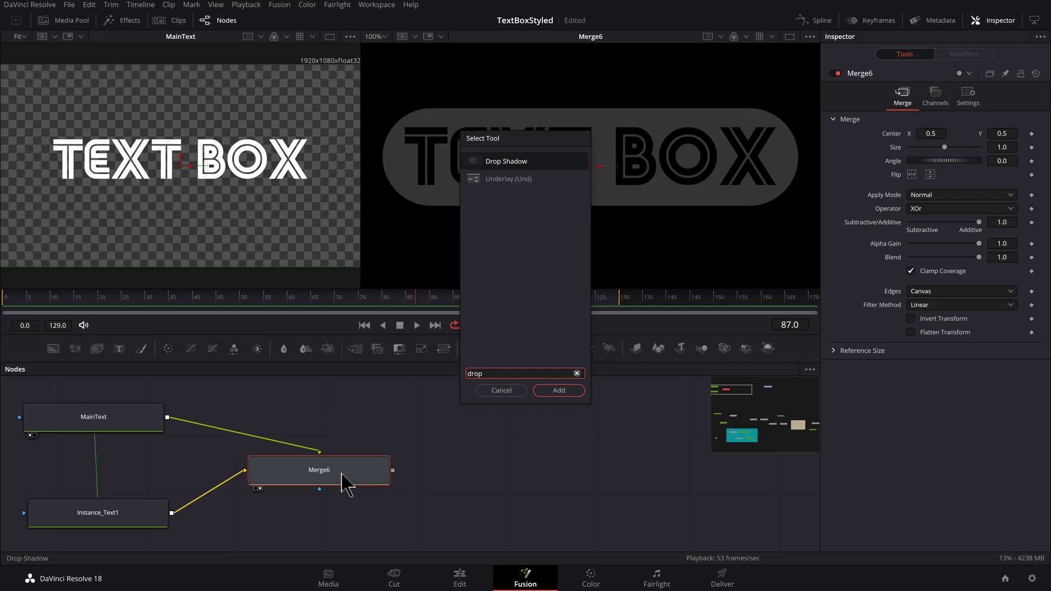
{"action": "key", "text": "Return"}
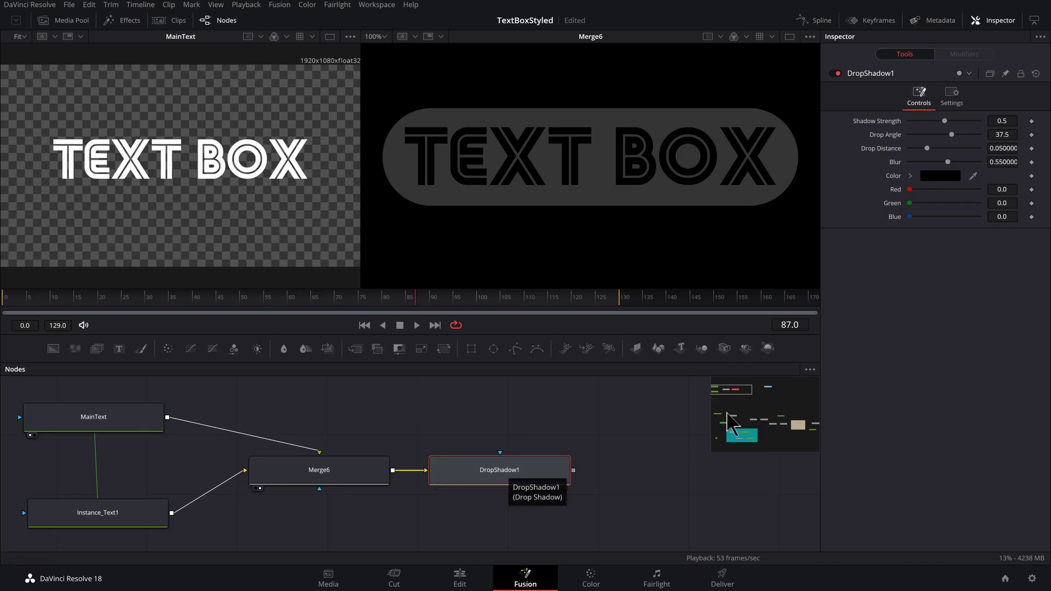
Set the drop shadow colour to a dark red and view the result.
{"action": "left_click", "coordinate": [910, 176]}
{"action": "left_click", "coordinate": [992, 219]}
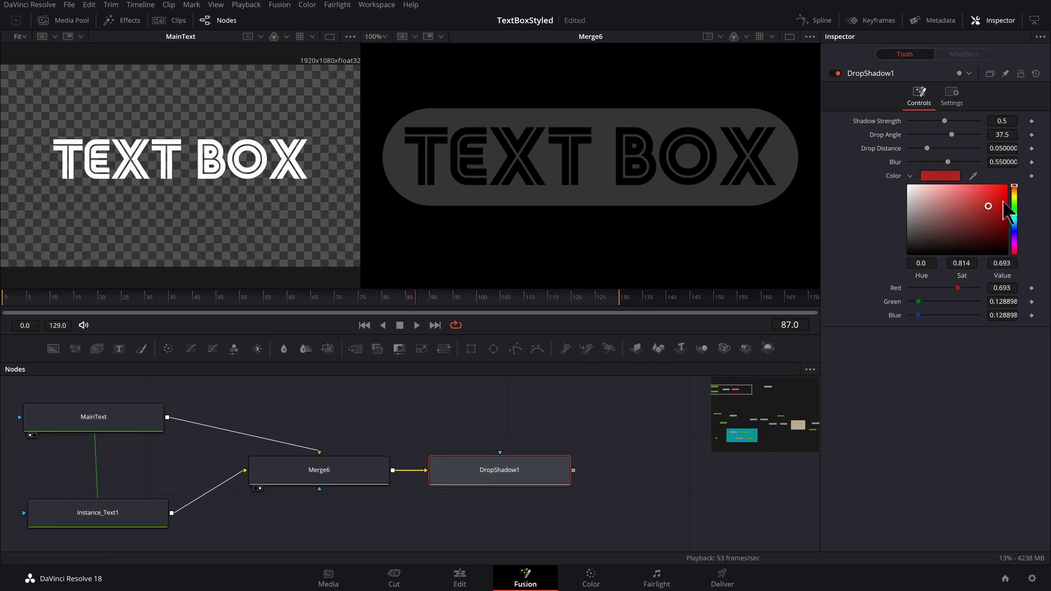
{"action": "left_click", "coordinate": [1006, 193]}
{"action": "mouse_move", "coordinate": [1015, 189]}
{"action": "left_mouse_down"}
{"action": "mouse_move", "coordinate": [1015, 250]}
{"action": "mouse_move", "coordinate": [1014, 192]}
{"action": "left_mouse_up"}
{"action": "left_click", "coordinate": [1003, 200]}
{"action": "key", "text": "2"}
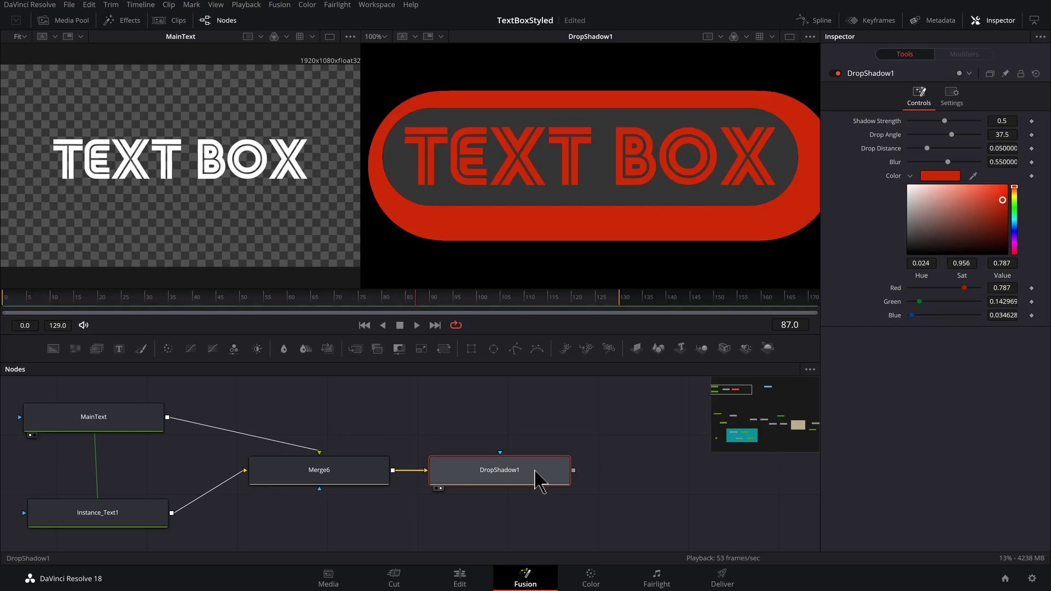
{"action": "mouse_move", "coordinate": [1002, 200]}
{"action": "left_mouse_down"}
{"action": "mouse_move", "coordinate": [1013, 218]}
{"action": "mouse_move", "coordinate": [1001, 217]}
{"action": "left_mouse_up"}
Set Drop Angle 90, distance 0.011 and blur 0.354, then save the project.
{"action": "left_click_drag", "start_coordinate": [952, 137], "coordinate": [959, 156]}
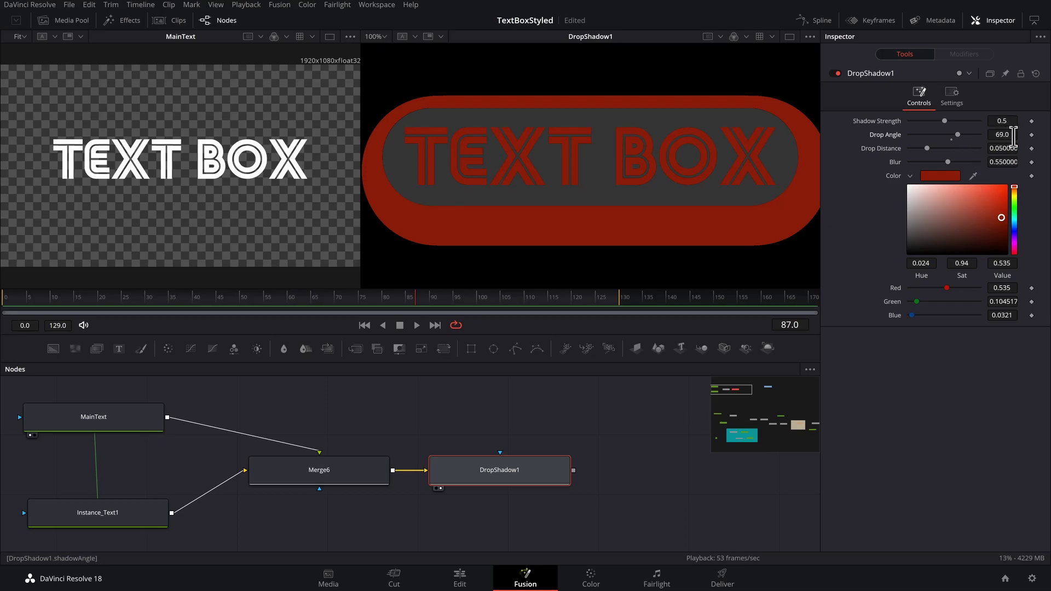
{"action": "type", "text": "90"}
{"action": "key", "text": "Return"}
{"action": "left_click_drag", "start_coordinate": [948, 162], "coordinate": [925, 160]}
{"action": "left_click_drag", "start_coordinate": [917, 148], "coordinate": [913, 148]}
{"action": "key", "text": "ctrl+s"}
{"action": "key", "text": "ctrl+f"}
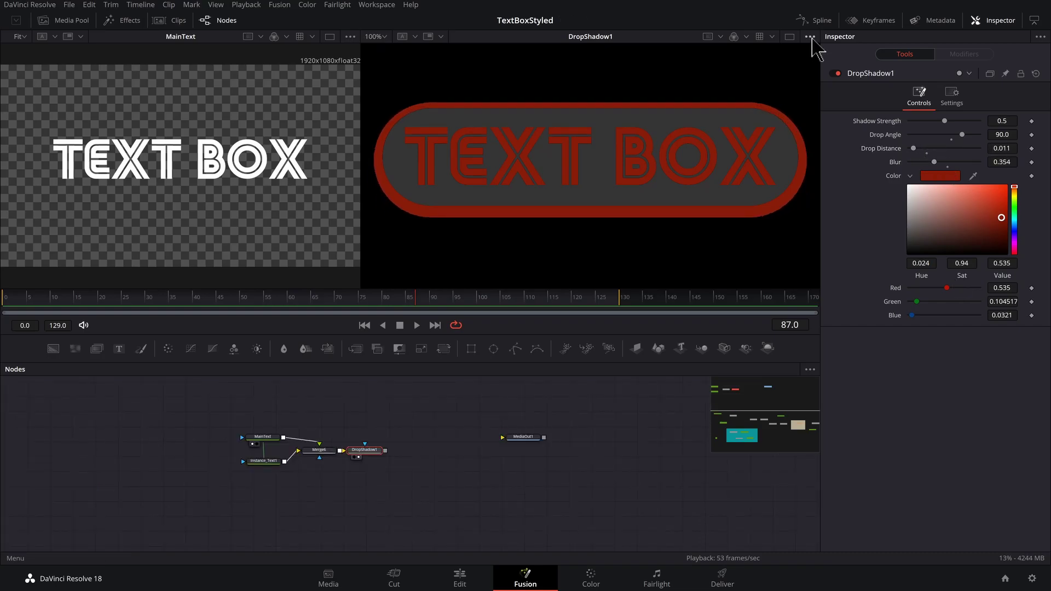
{"action": "left_click", "coordinate": [810, 37]}
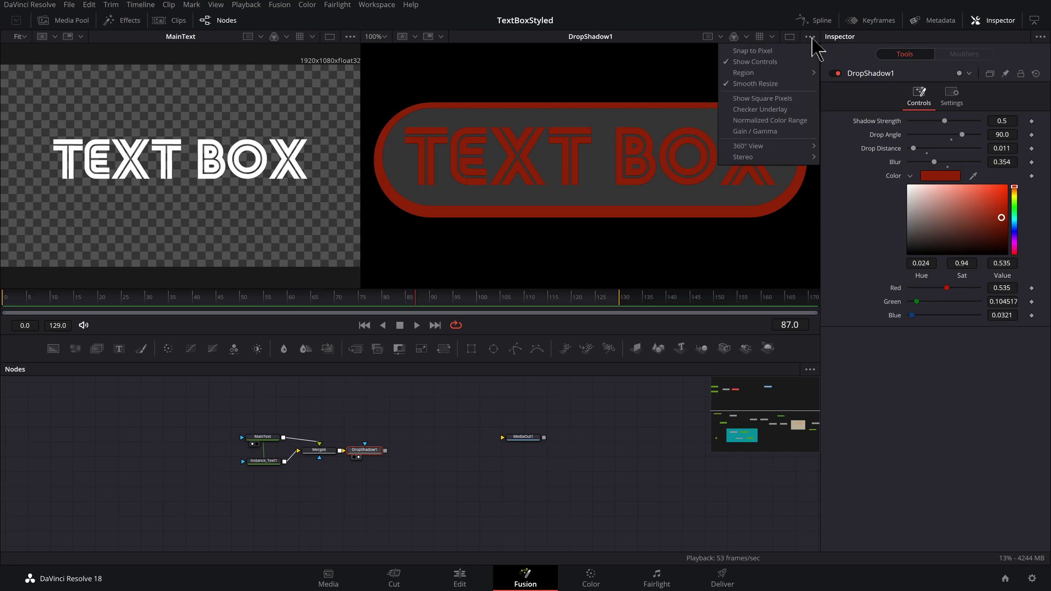
{"action": "left_click", "coordinate": [781, 114]}
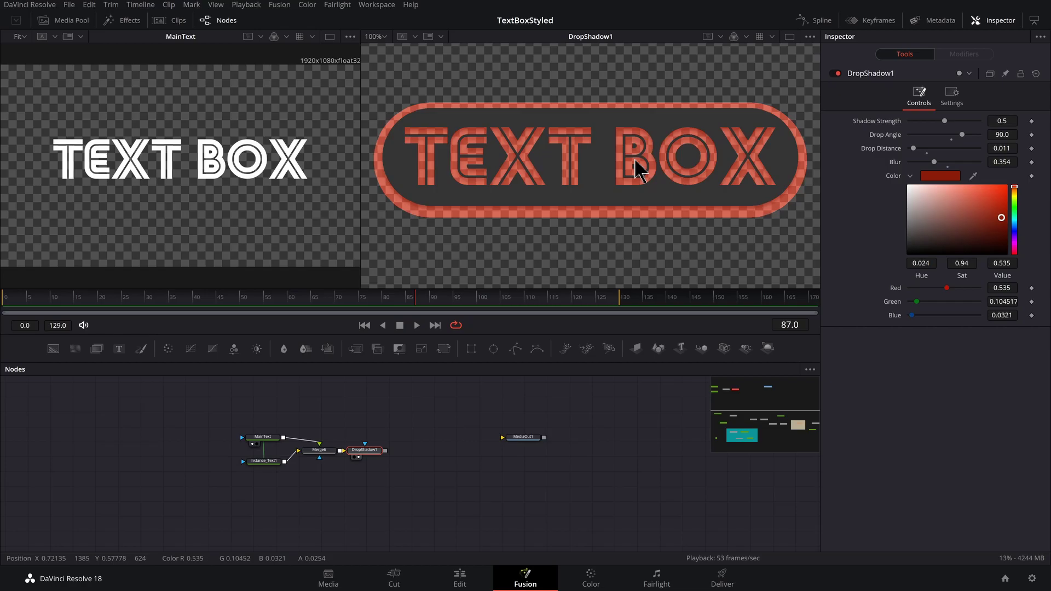
{"action": "scroll", "coordinate": [579, 152], "scroll_direction": "up", "scroll_amount": 4}
{"action": "scroll", "coordinate": [579, 117], "scroll_direction": "down", "scroll_amount": 2}
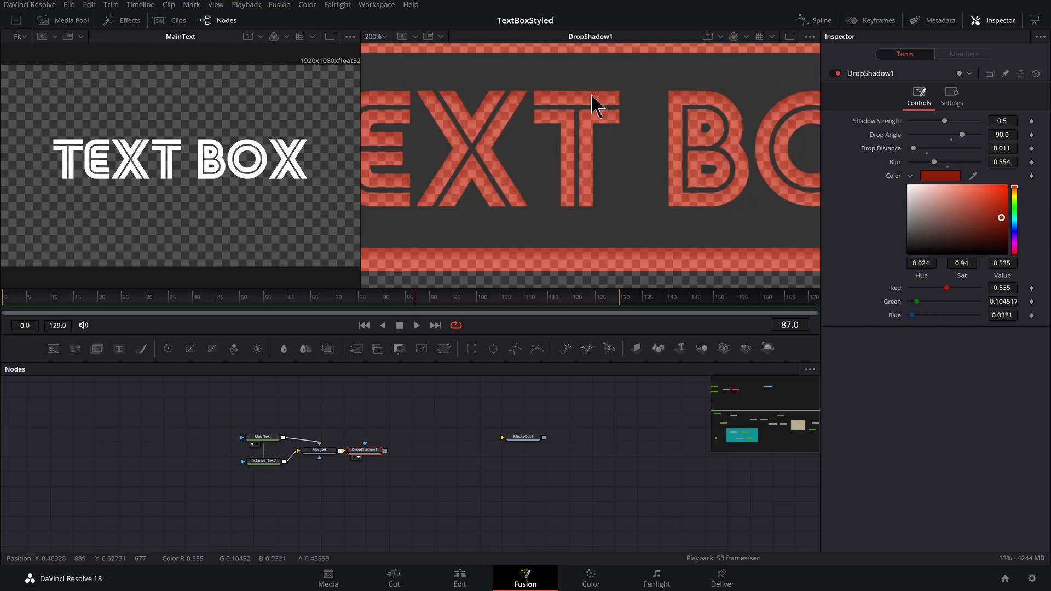
{"action": "scroll", "coordinate": [598, 105], "scroll_direction": "down", "scroll_amount": 2}
{"action": "left_click", "coordinate": [810, 37]}
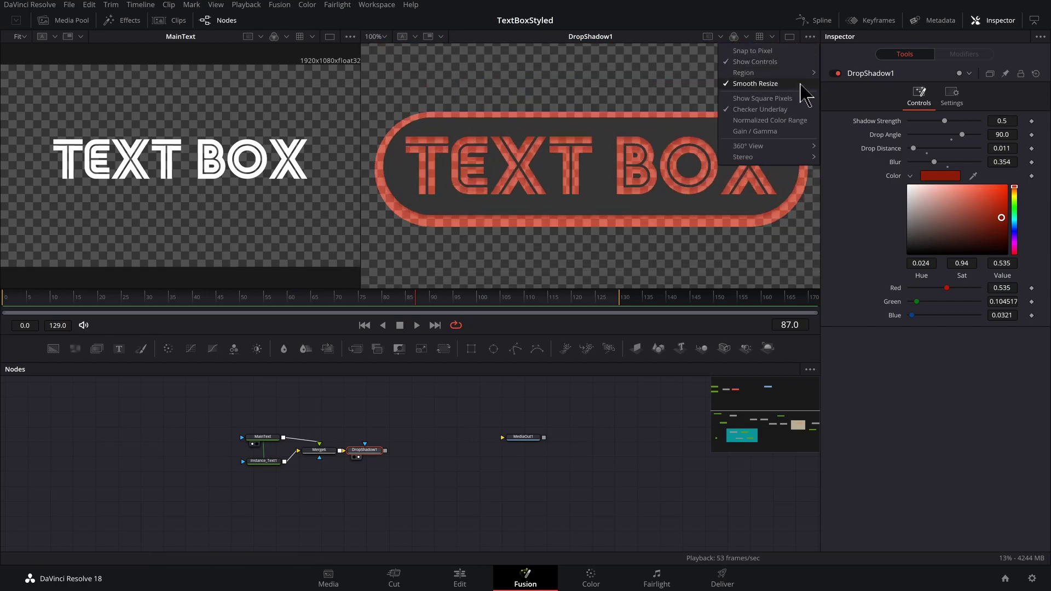
{"action": "left_click", "coordinate": [783, 109]}
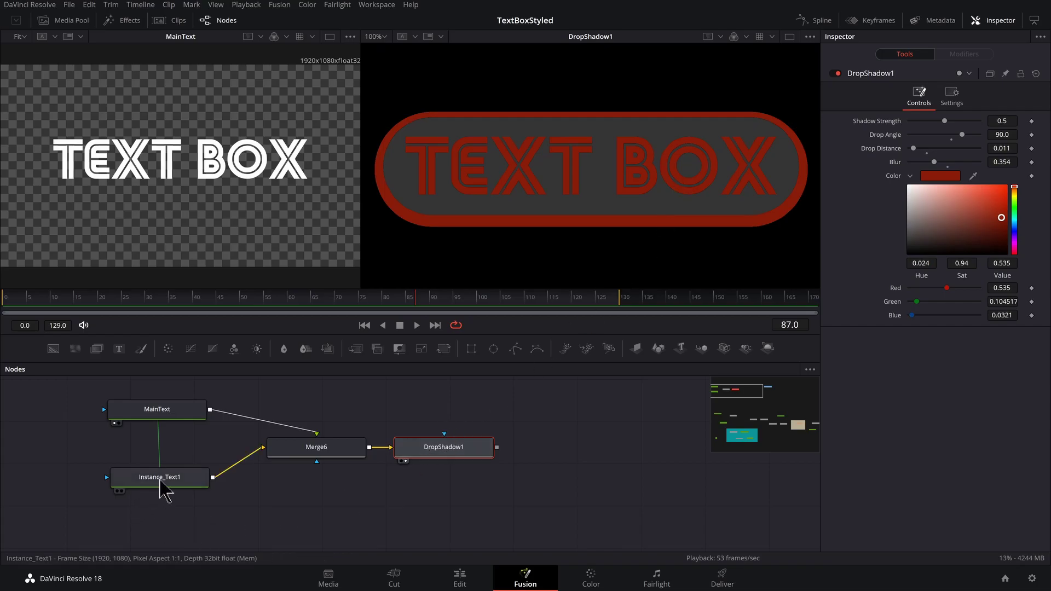
{"action": "left_click", "coordinate": [160, 480]}
Paste an instanced copy of Instance_Text1, delete the auto-created Merge7, and move it below.
{"action": "left_click_drag", "start_coordinate": [207, 483], "coordinate": [244, 473]}
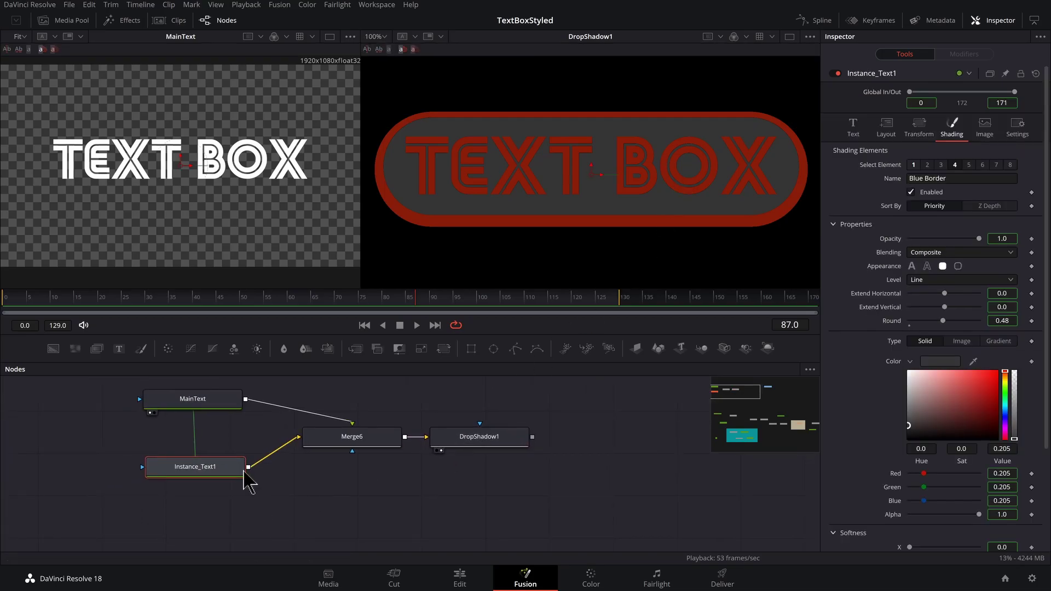
{"action": "scroll", "coordinate": [219, 468], "scroll_direction": "down", "scroll_amount": 2}
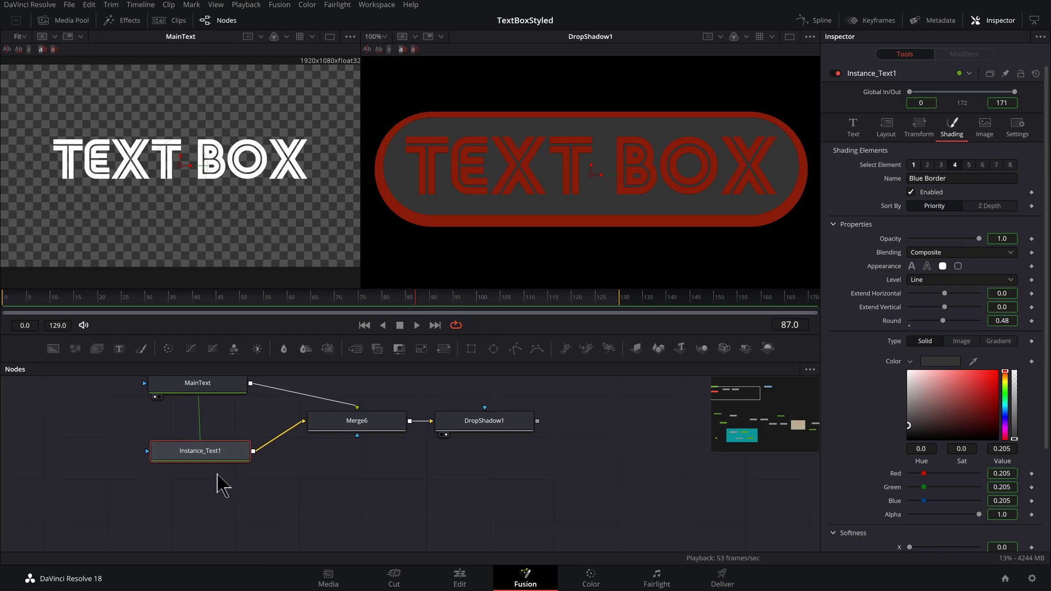
{"action": "key", "text": "ctrl+shift+v"}
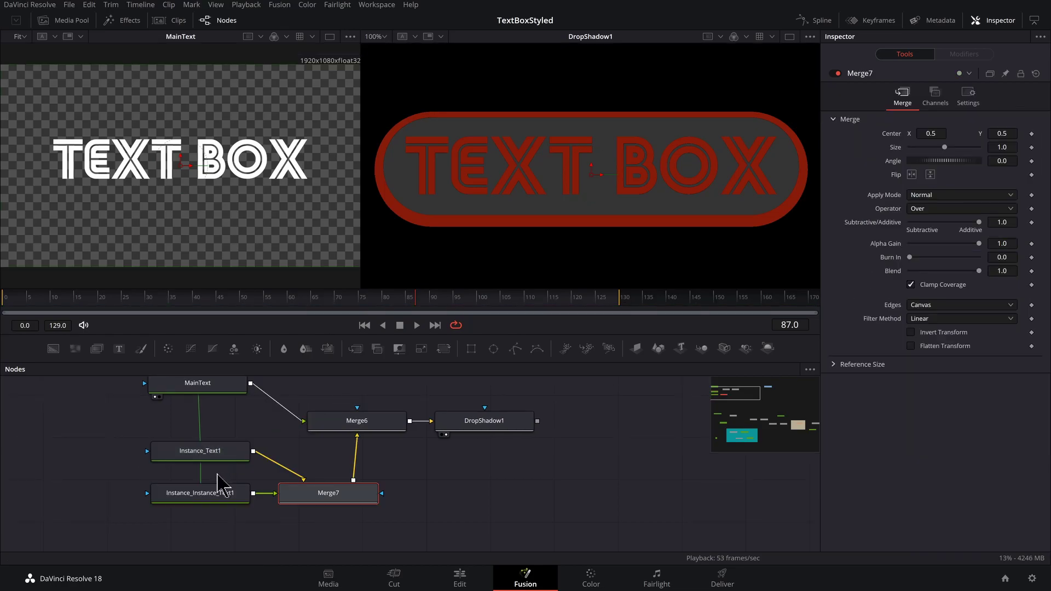
{"action": "key", "text": "Delete"}
{"action": "left_click_drag", "start_coordinate": [224, 501], "coordinate": [297, 522]}
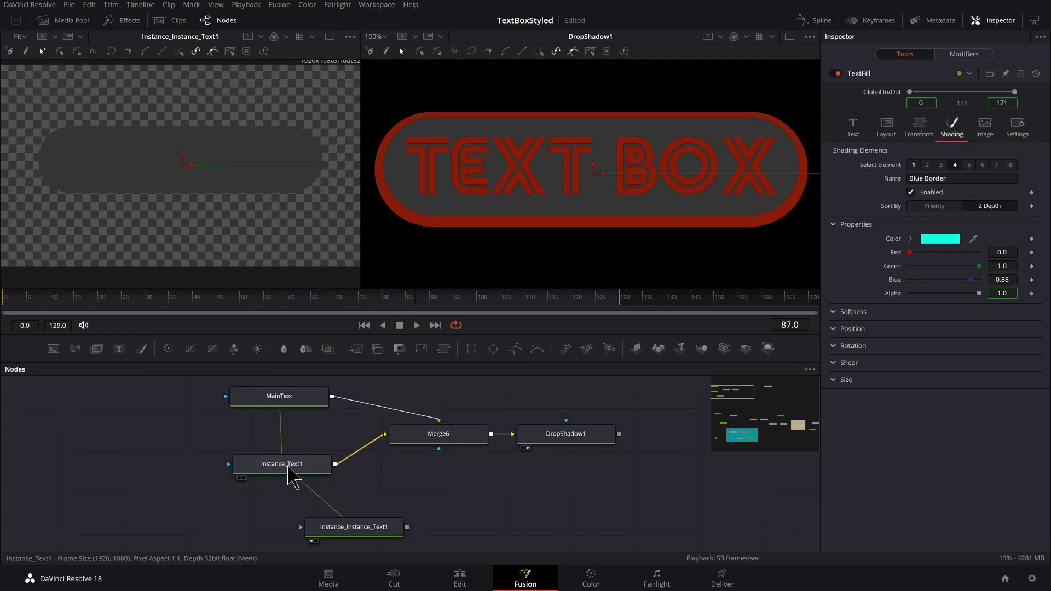
Rename the pasted instance node to TextFill01.
{"action": "left_click", "coordinate": [289, 465]}
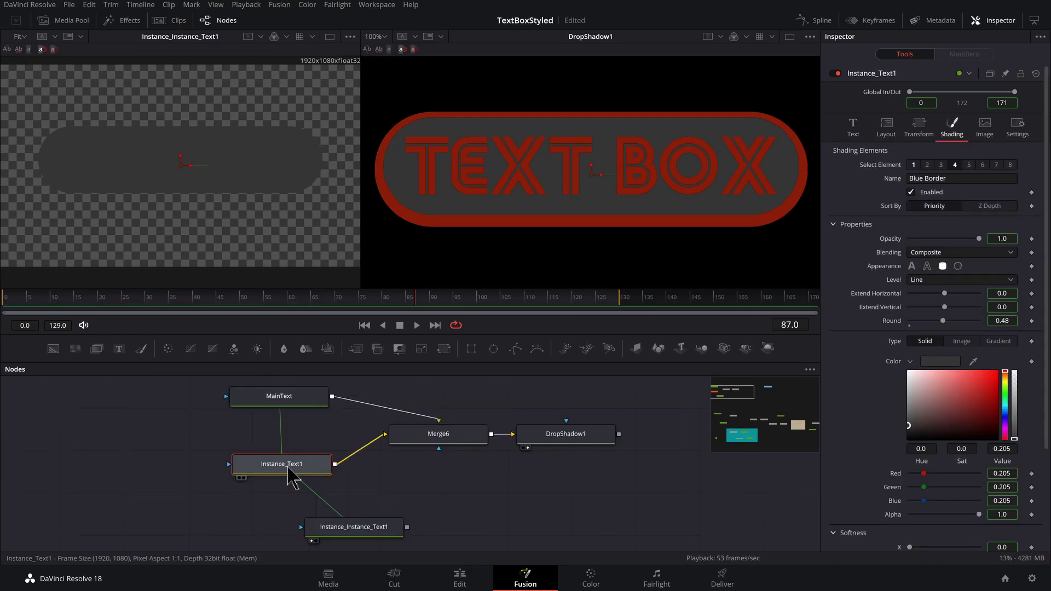
{"action": "key", "text": "F2"}
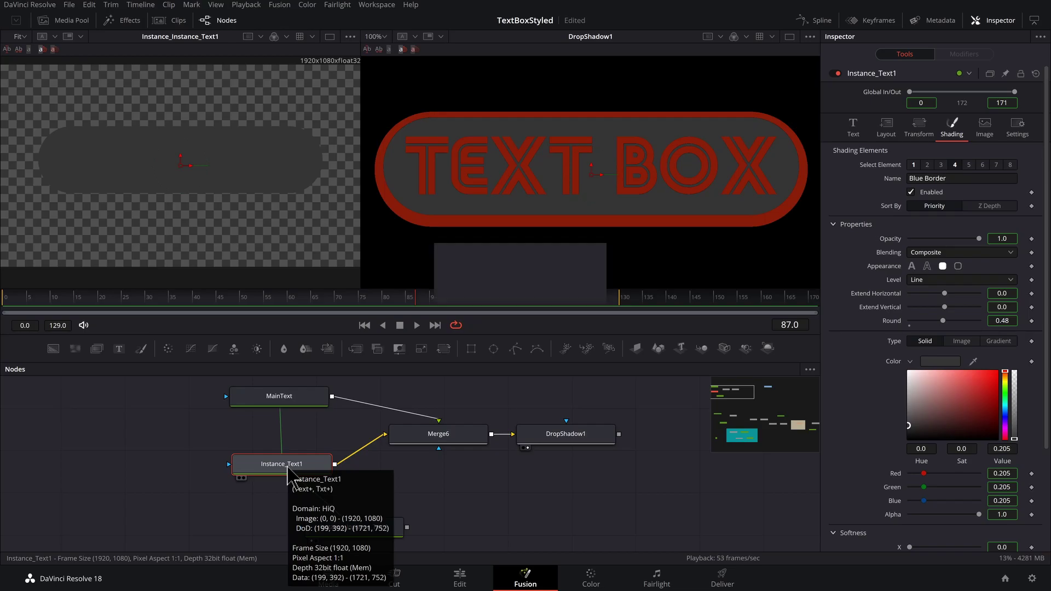
{"action": "type", "text": "TextBox"}
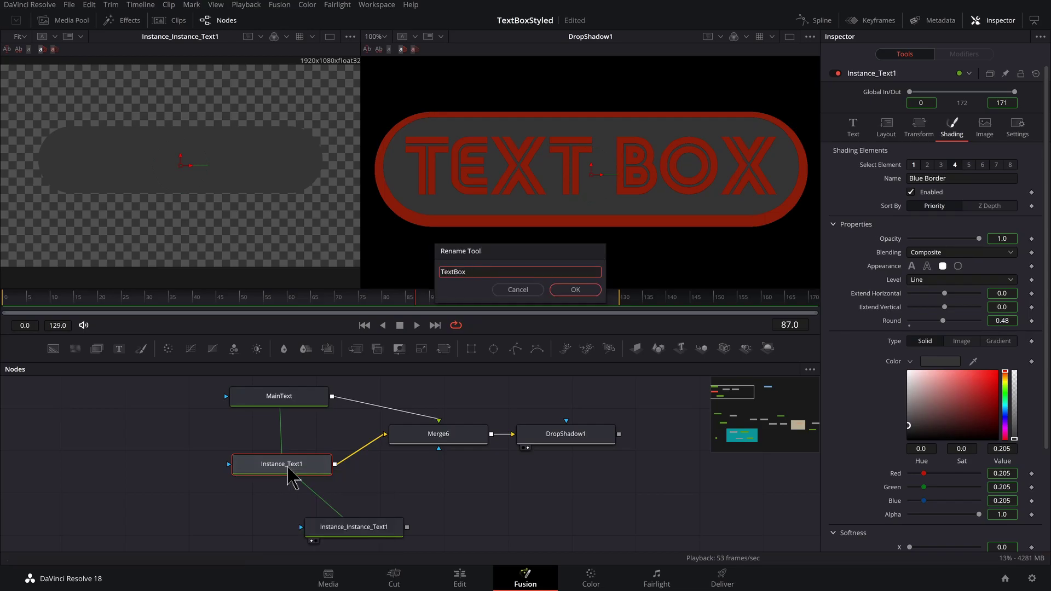
{"action": "key", "text": "Escape"}
{"action": "left_click", "coordinate": [360, 530]}
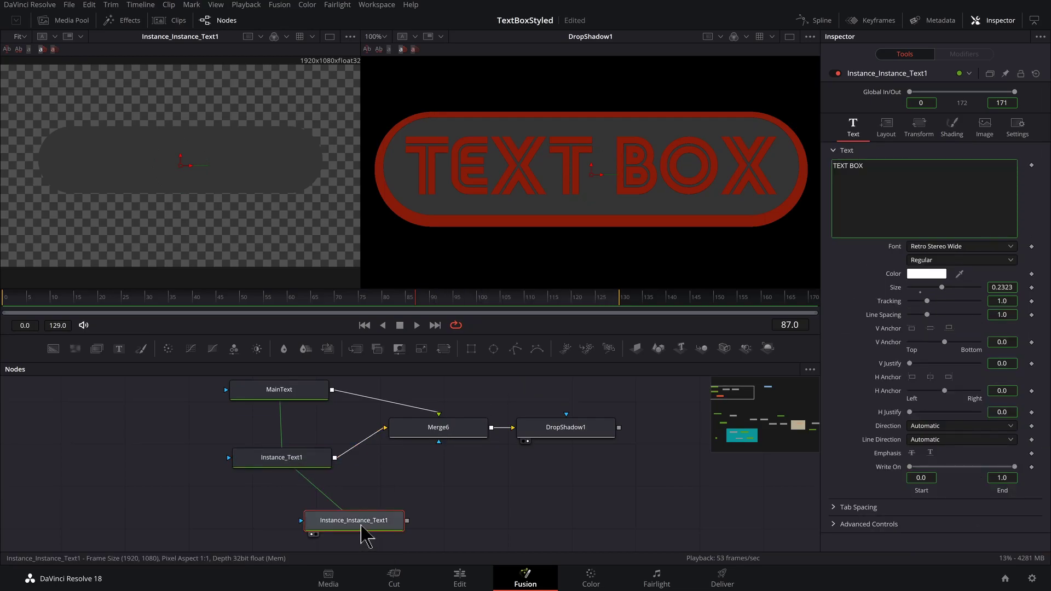
{"action": "key", "text": "F2"}
{"action": "type", "text": "TextFill01"}
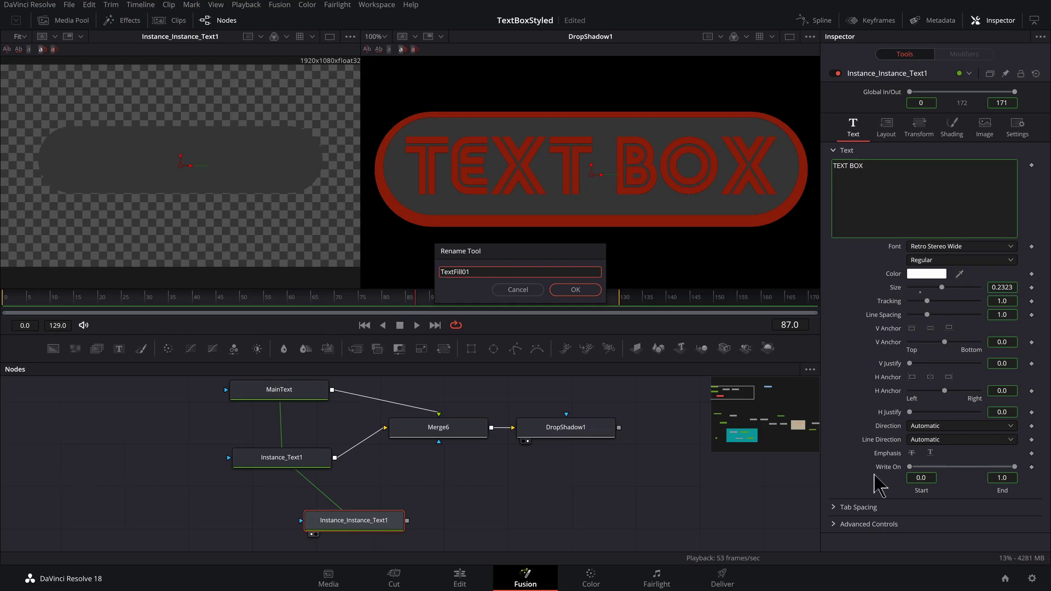
{"action": "left_click", "coordinate": [575, 289]}
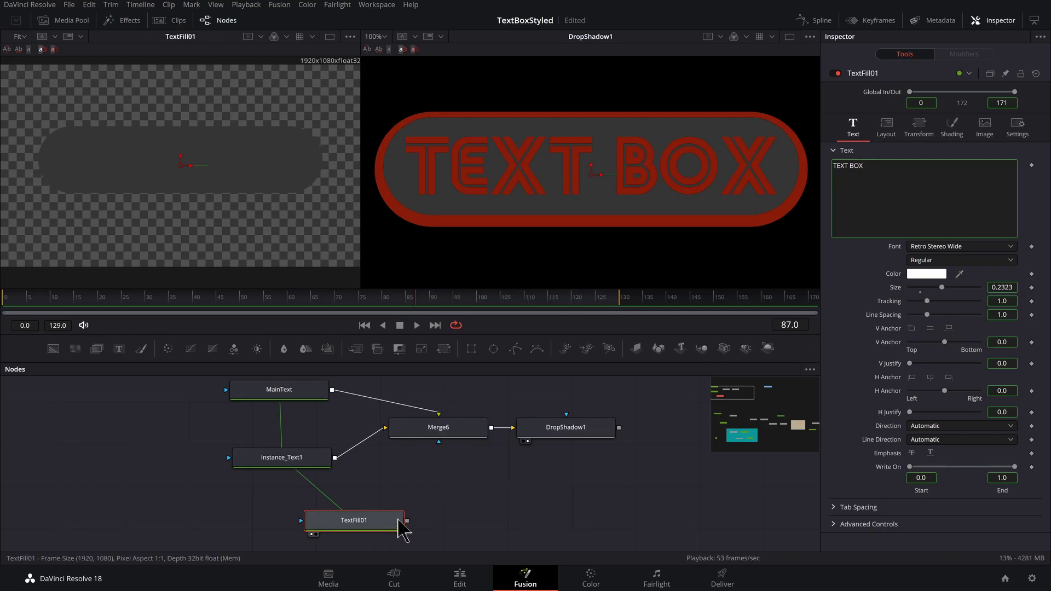
Deinstance TextFill01's Color group in Shading and fill its box teal.
{"action": "left_click", "coordinate": [951, 127]}
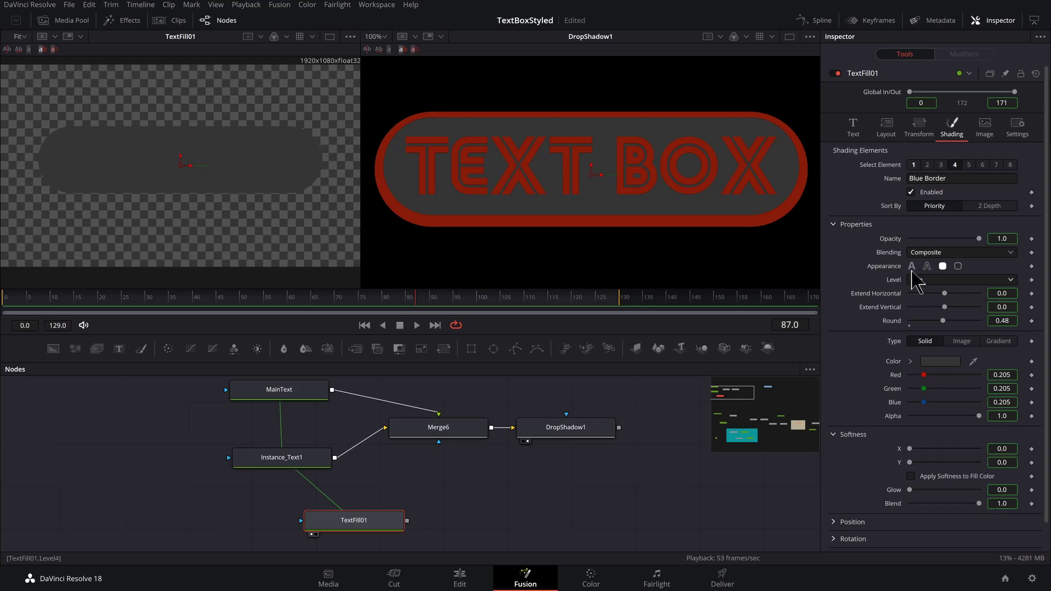
{"action": "left_click", "coordinate": [910, 361]}
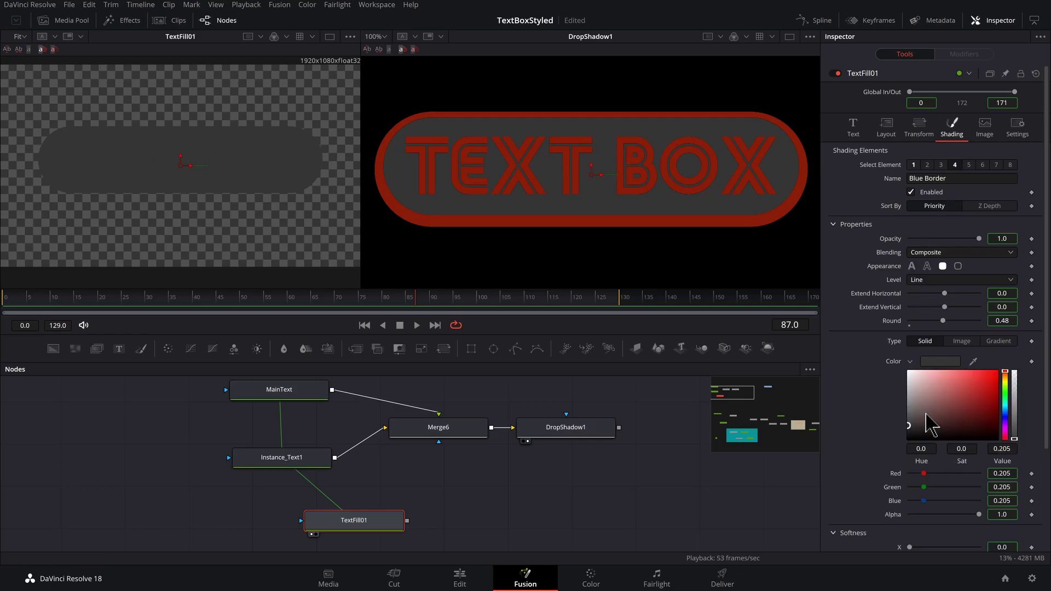
{"action": "left_click_drag", "start_coordinate": [1005, 397], "coordinate": [997, 377]}
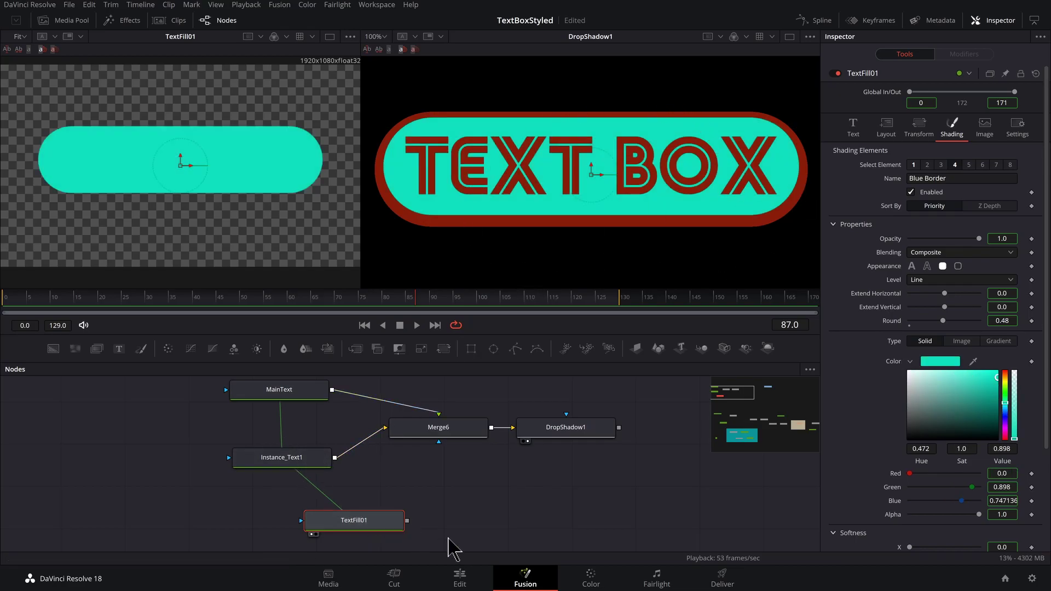
{"action": "key", "text": "ctrl+z"}
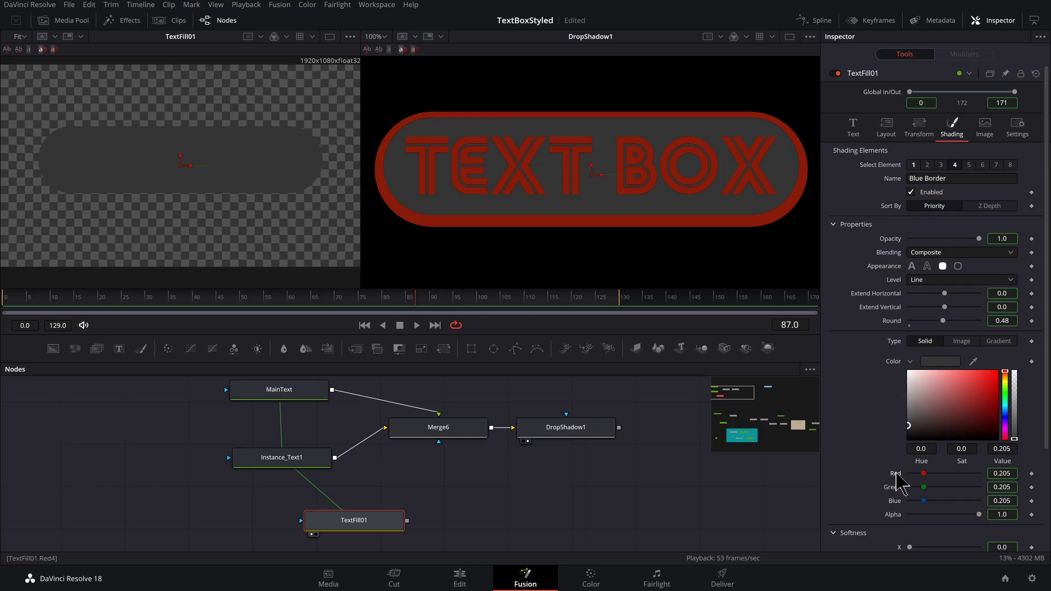
{"action": "right_click", "coordinate": [898, 483]}
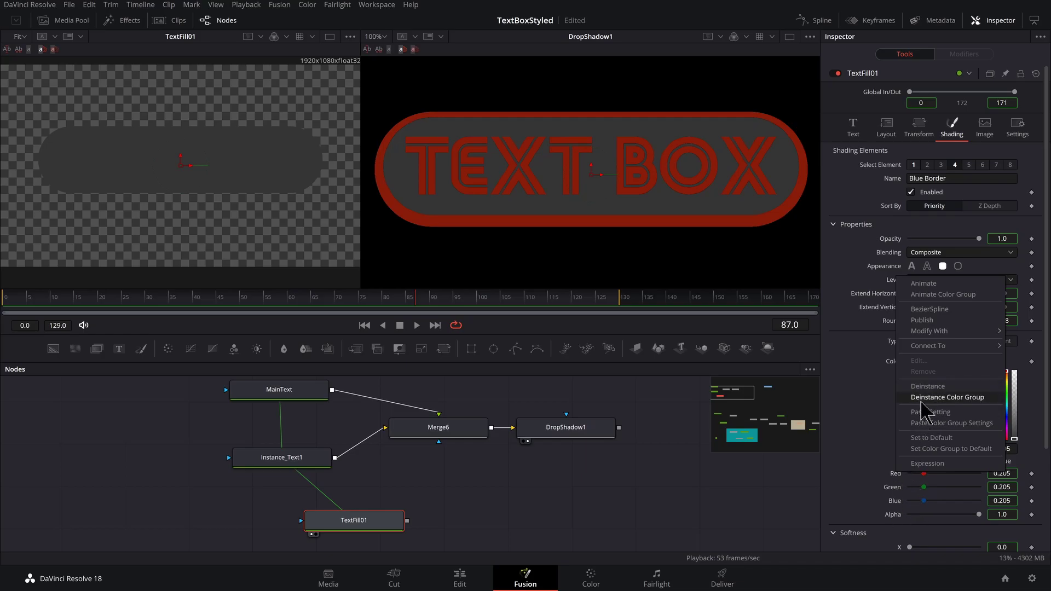
{"action": "left_click", "coordinate": [922, 399]}
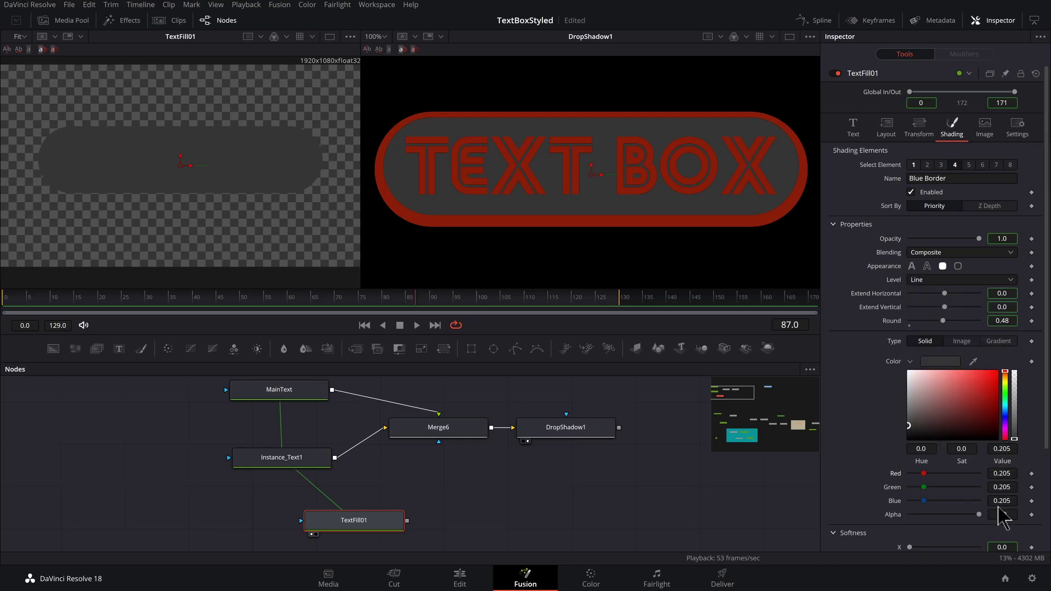
{"action": "left_click", "coordinate": [1006, 405]}
{"action": "left_click_drag", "start_coordinate": [936, 424], "coordinate": [959, 402]}
Merge TextFill01 with DropShadow1 as Merge7, view it, and swap its foreground and background.
{"action": "left_click", "coordinate": [565, 427]}
{"action": "left_click_drag", "start_coordinate": [412, 533], "coordinate": [530, 436]}
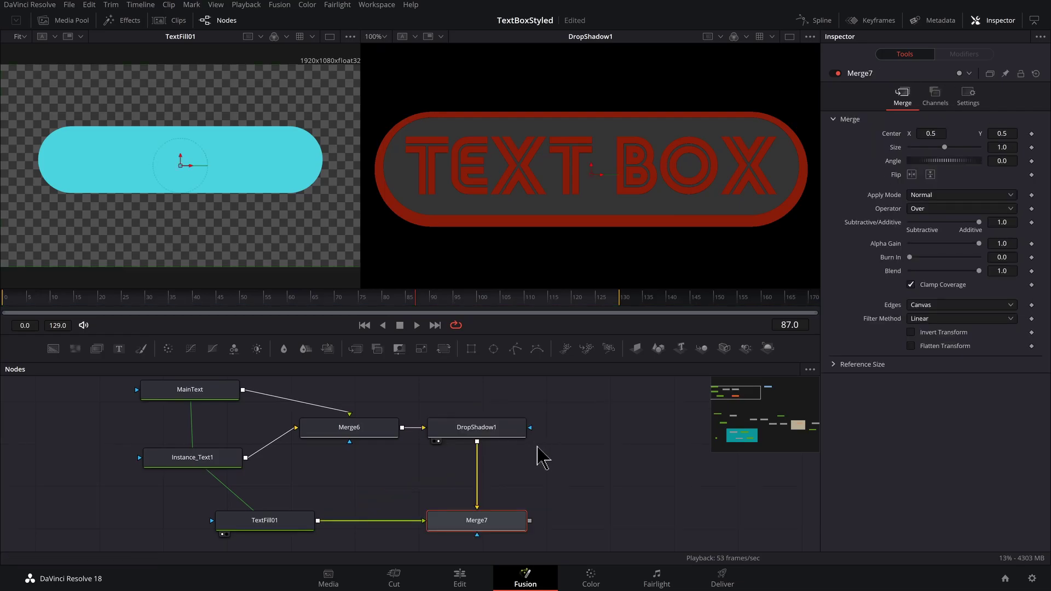
{"action": "left_click_drag", "start_coordinate": [495, 528], "coordinate": [537, 465]}
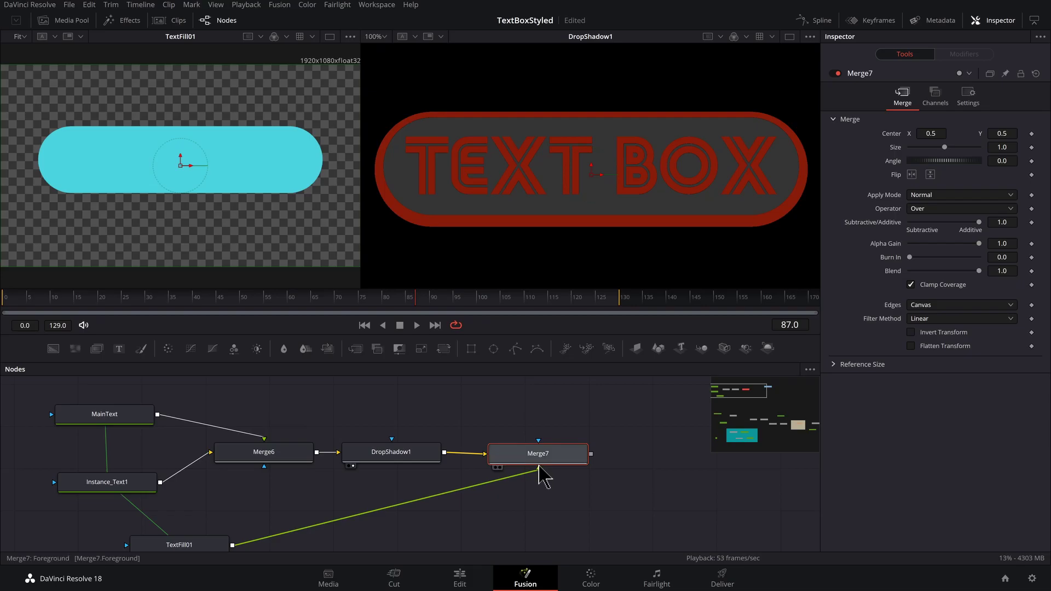
{"action": "key", "text": "2"}
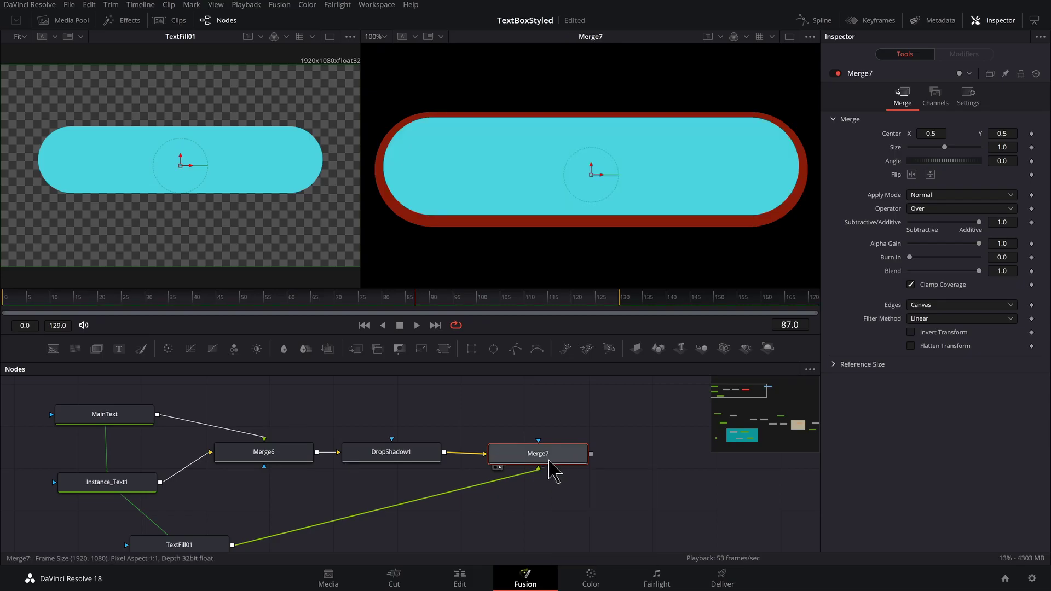
{"action": "key", "text": "ctrl+t"}
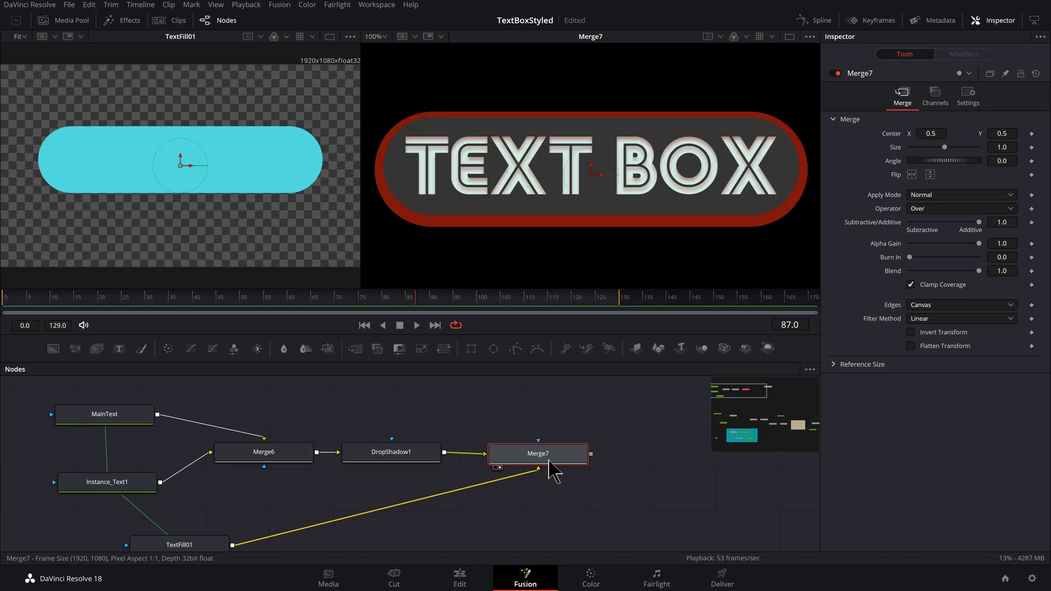
{"action": "left_click", "coordinate": [181, 545]}
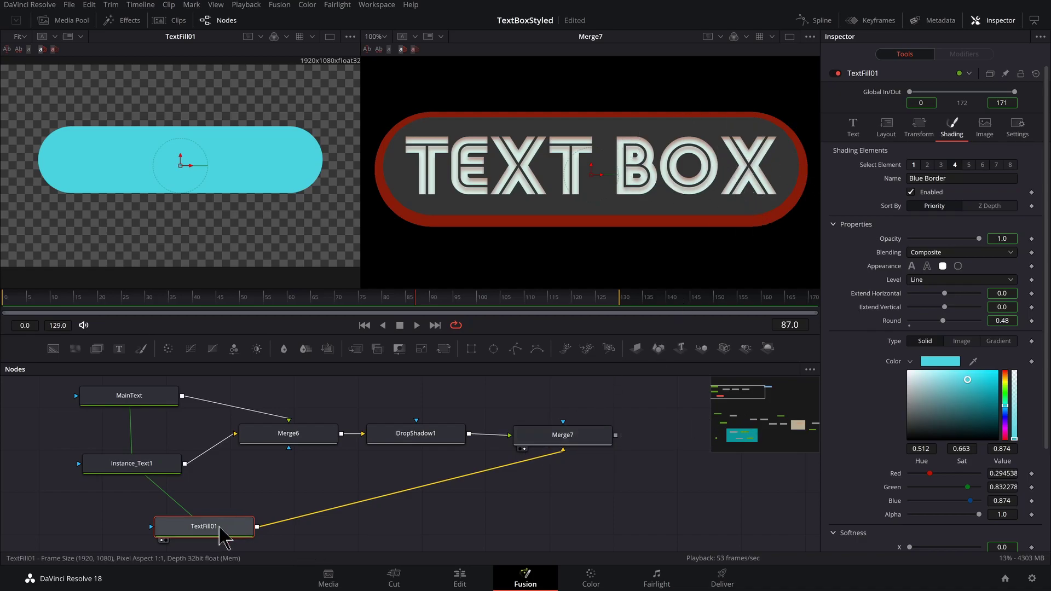
Set TextFill01 to Sat 1.0/Value 1.0 cyan and show Merge6 in viewer 1 without checkerboard.
{"action": "left_click_drag", "start_coordinate": [969, 380], "coordinate": [1008, 378]}
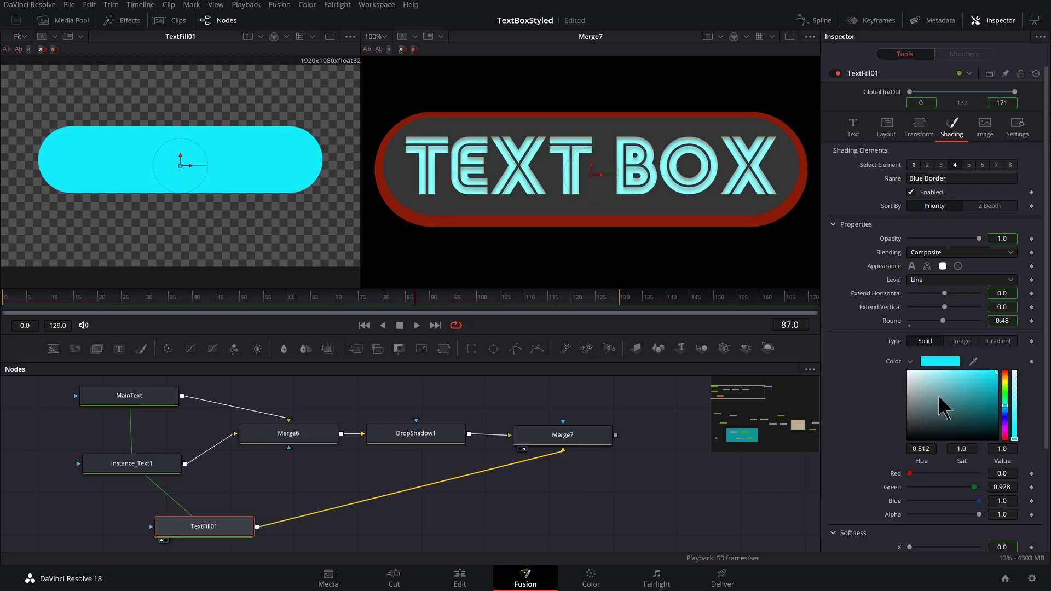
{"action": "scroll", "coordinate": [652, 486], "scroll_direction": "up", "scroll_amount": 1}
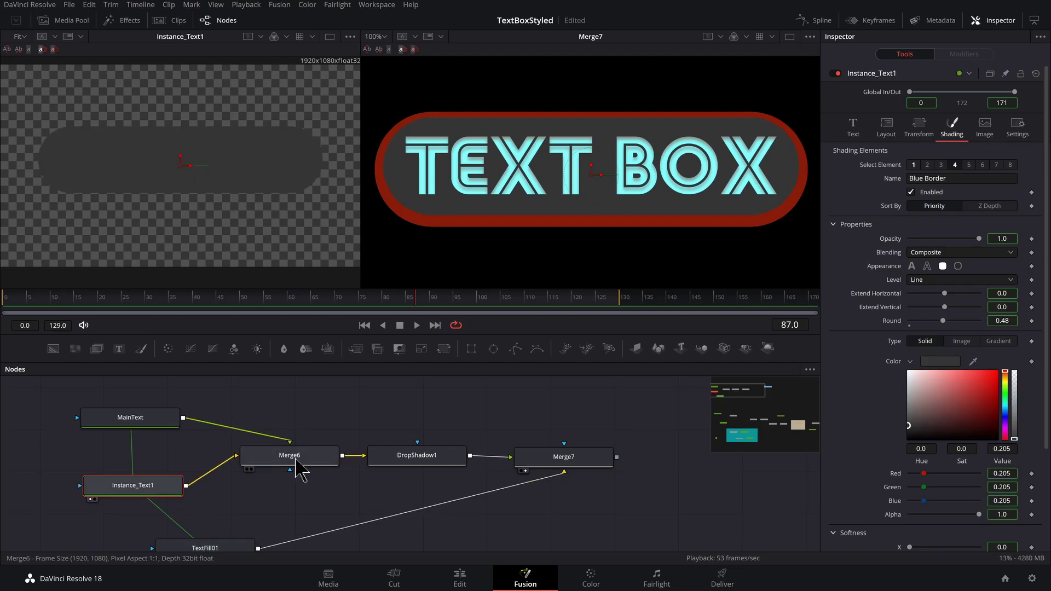
{"action": "left_click", "coordinate": [286, 462]}
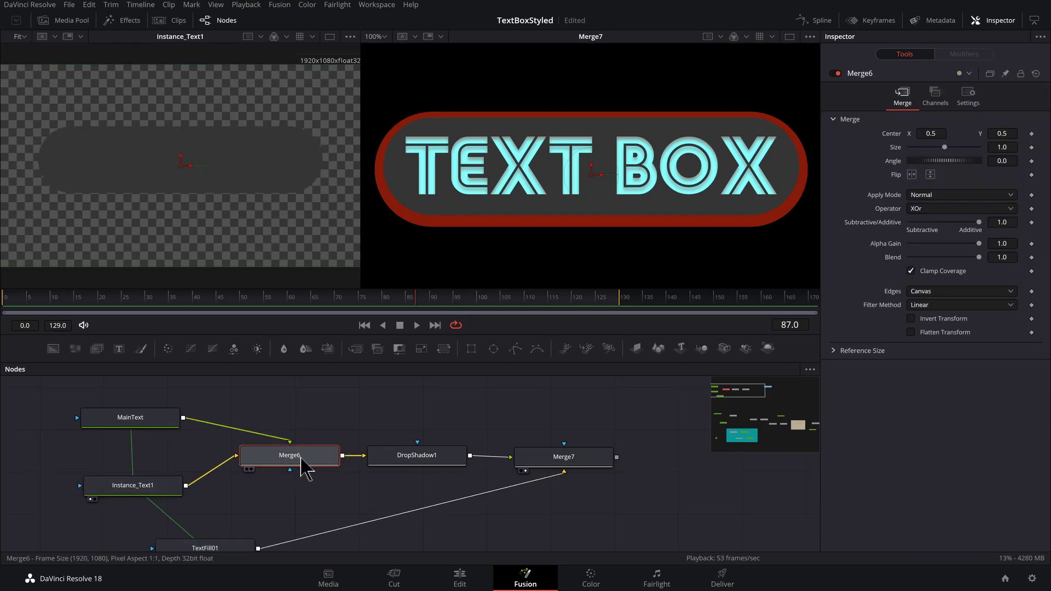
{"action": "key", "text": "1"}
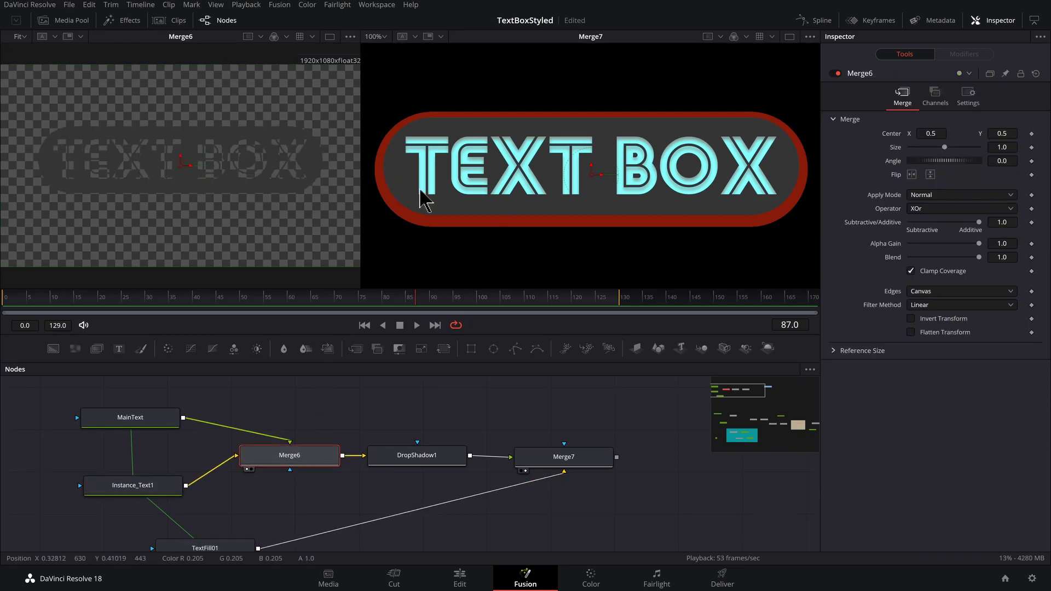
{"action": "left_click", "coordinate": [350, 37]}
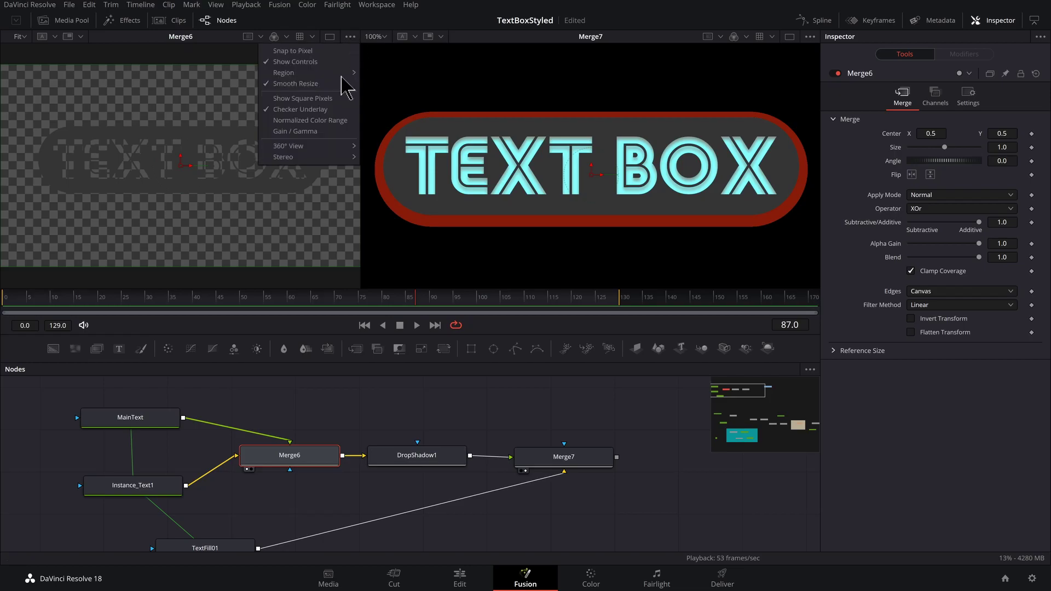
{"action": "left_click", "coordinate": [319, 110]}
{"action": "scroll", "coordinate": [405, 436], "scroll_direction": "down", "scroll_amount": 2}
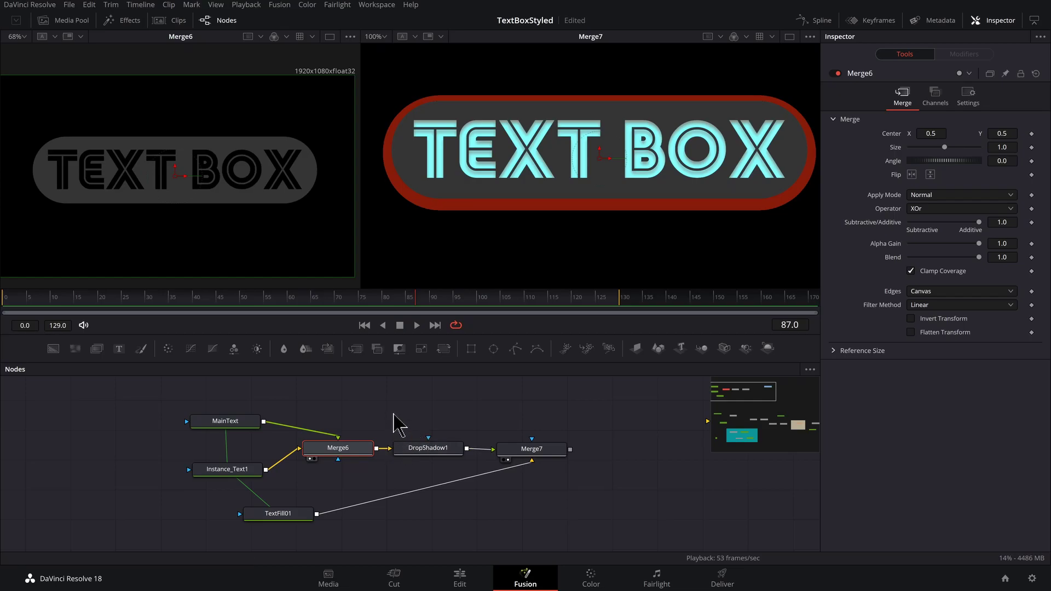
{"action": "left_click", "coordinate": [394, 415]}
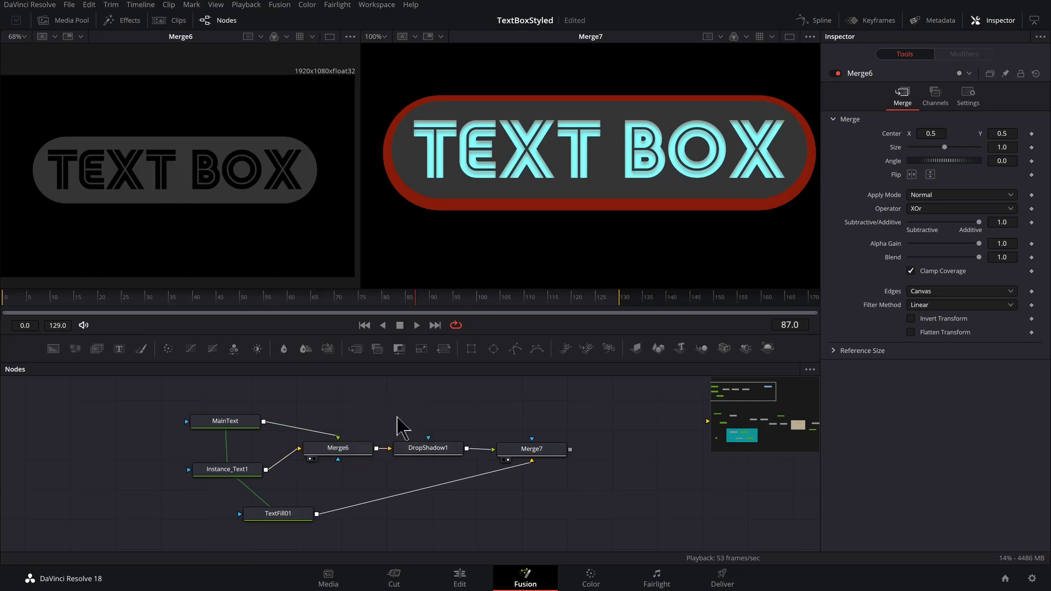
Add a Lines node (Lines2), mask it with Merge6's output, and view it in viewer 1.
{"action": "key", "text": "shift+space"}
{"action": "type", "text": "lines"}
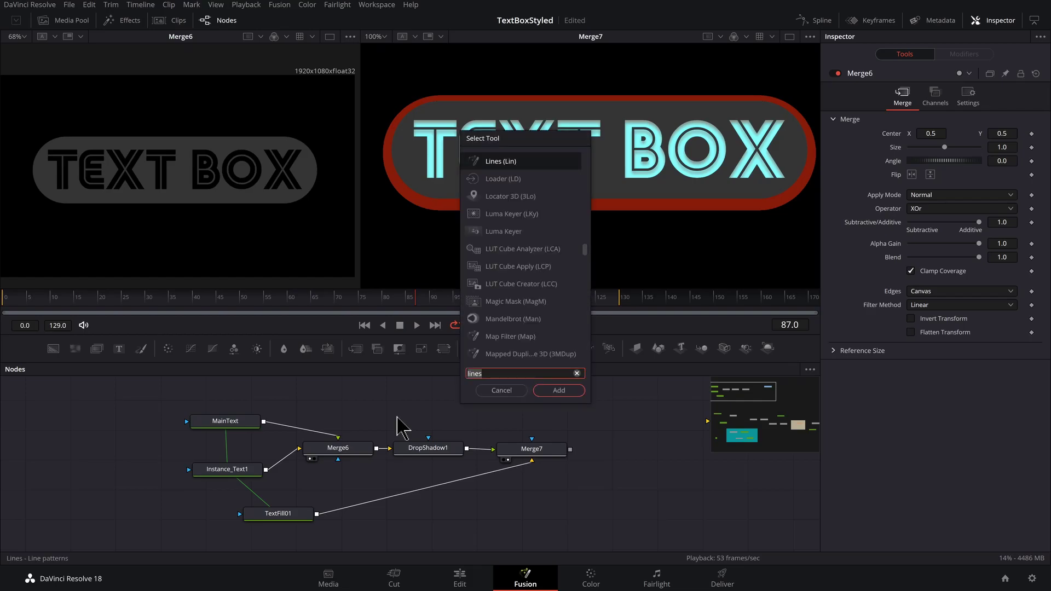
{"action": "key", "text": "Return"}
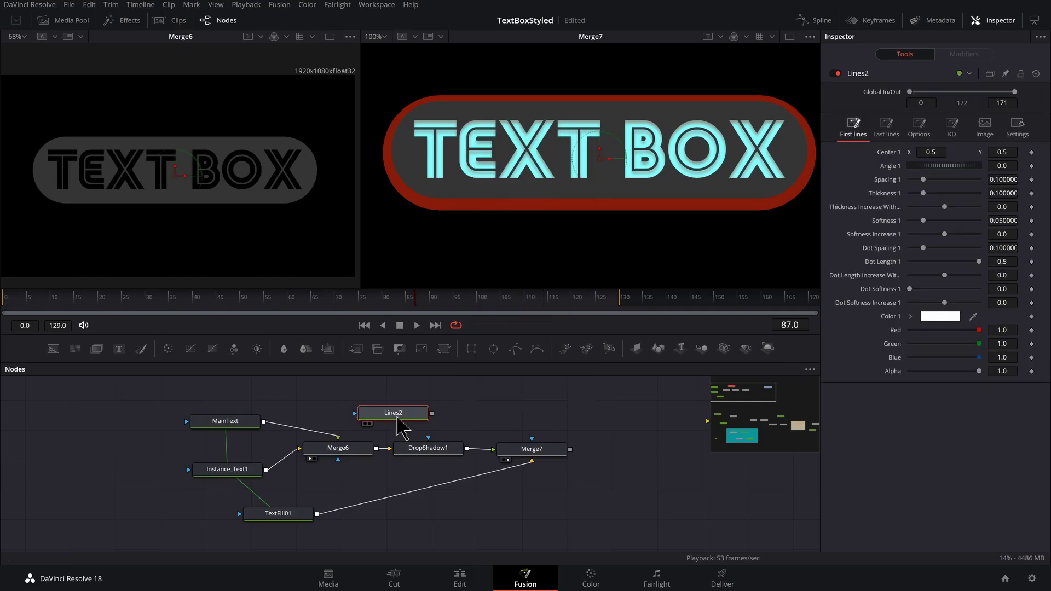
{"action": "left_click_drag", "start_coordinate": [400, 418], "coordinate": [454, 412]}
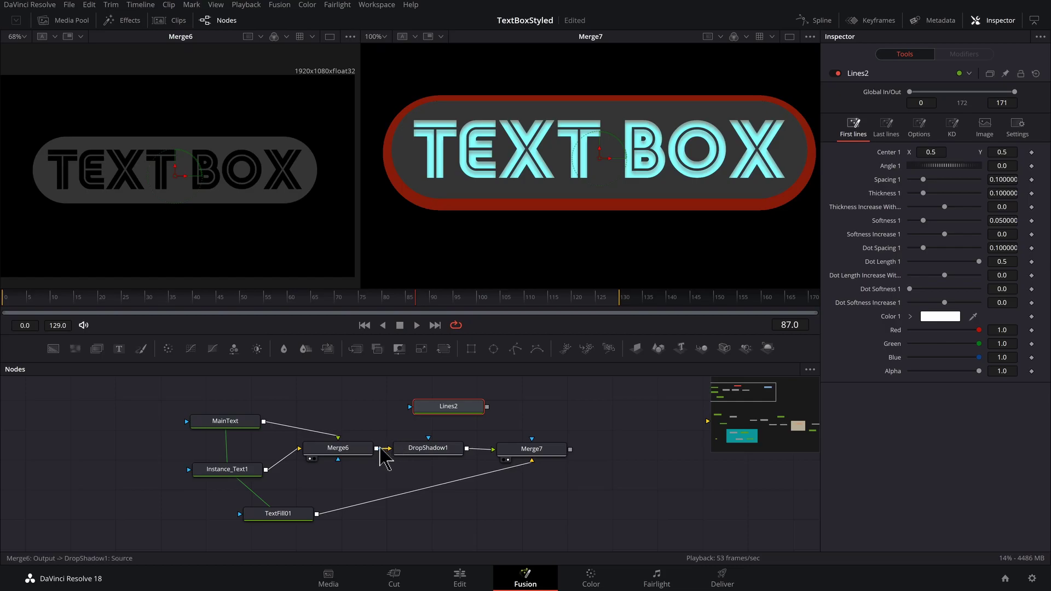
{"action": "left_click_drag", "start_coordinate": [377, 450], "coordinate": [465, 422]}
{"action": "key", "text": "1"}
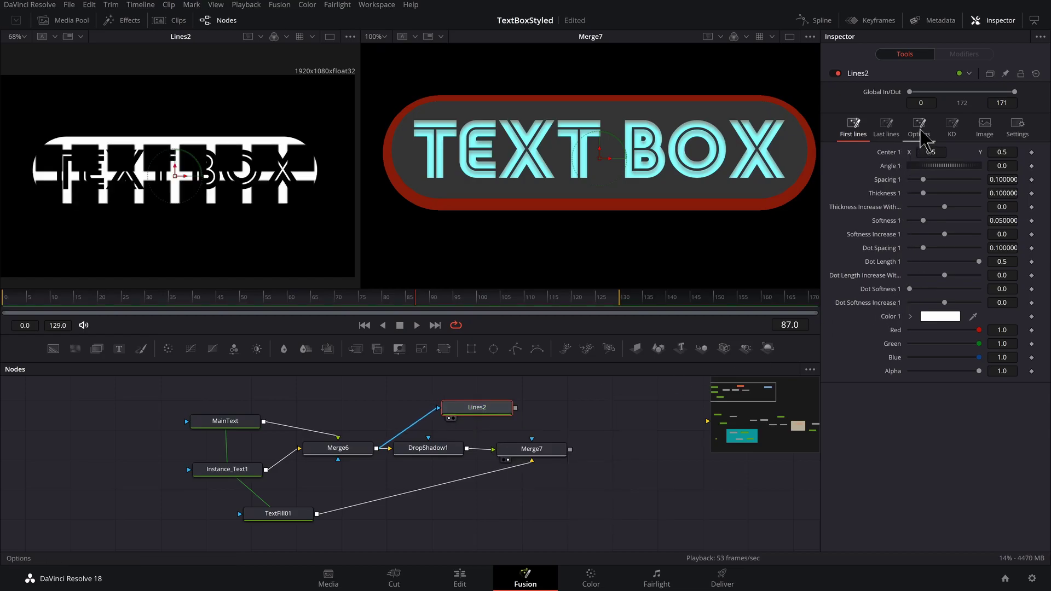
Give Lines2 one line set at -31.3° angle, 0.0157 spacing, thinning lines and short dashes.
{"action": "left_click", "coordinate": [922, 125]}
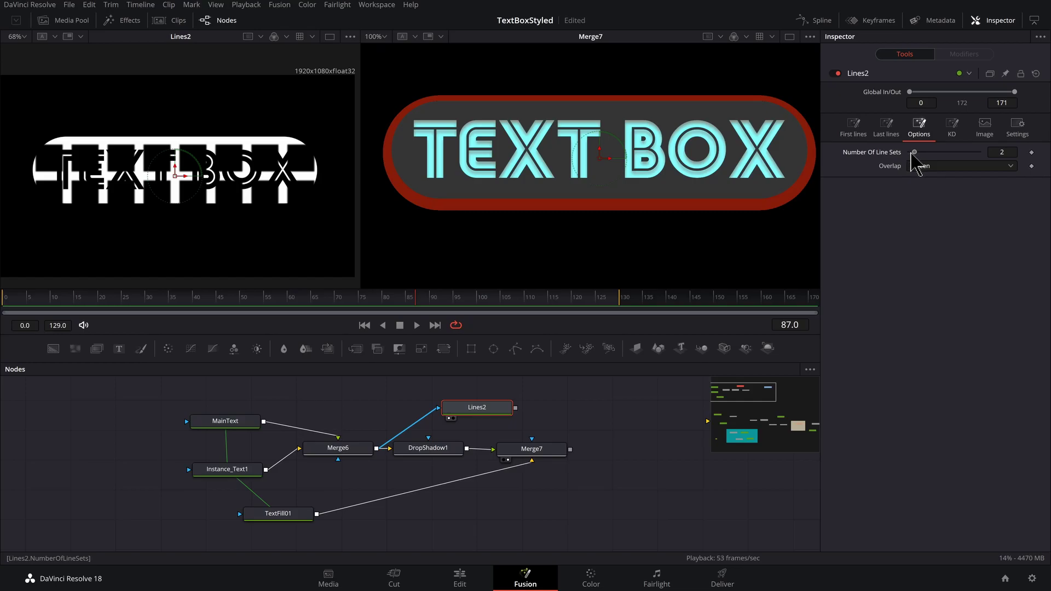
{"action": "left_click_drag", "start_coordinate": [913, 153], "coordinate": [909, 221]}
{"action": "left_click", "coordinate": [854, 129]}
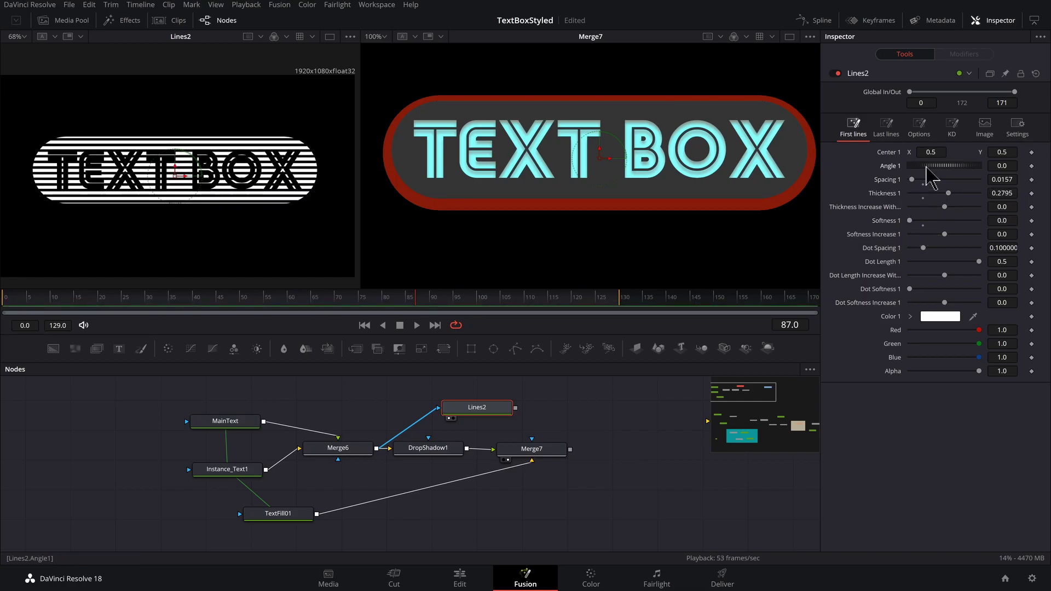
{"action": "left_click_drag", "start_coordinate": [935, 166], "coordinate": [916, 171]}
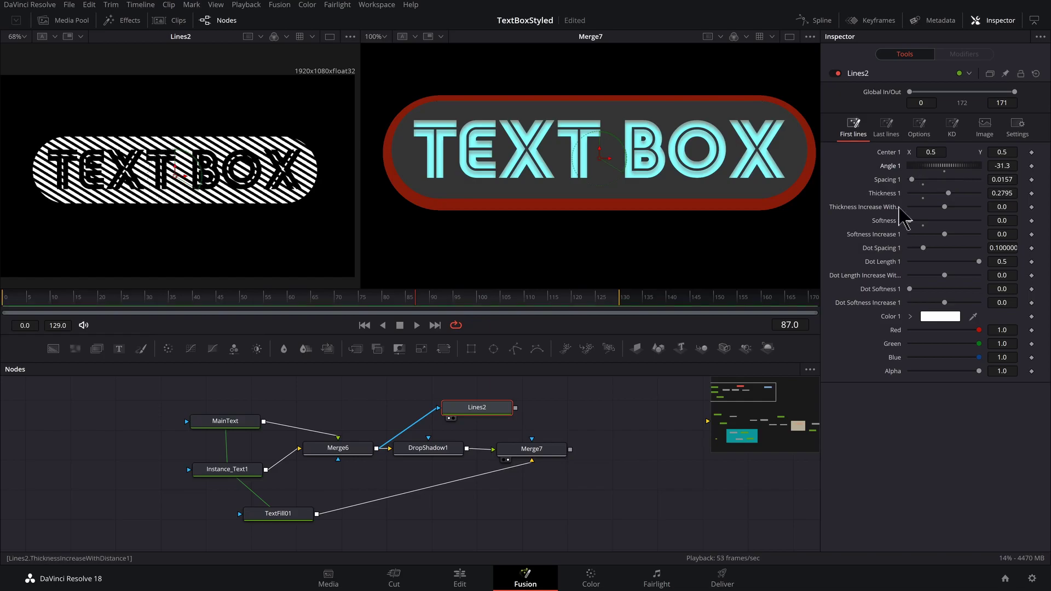
{"action": "left_click_drag", "start_coordinate": [945, 208], "coordinate": [954, 208]}
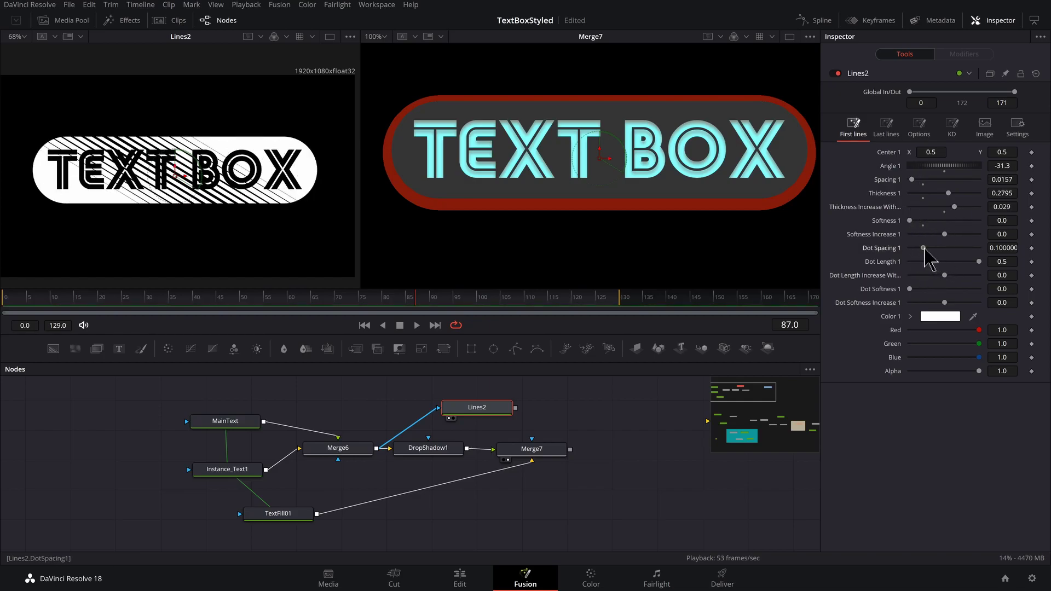
{"action": "left_click_drag", "start_coordinate": [923, 247], "coordinate": [972, 274]}
{"action": "key", "text": "ctrl+z"}
{"action": "left_click_drag", "start_coordinate": [923, 248], "coordinate": [927, 275]}
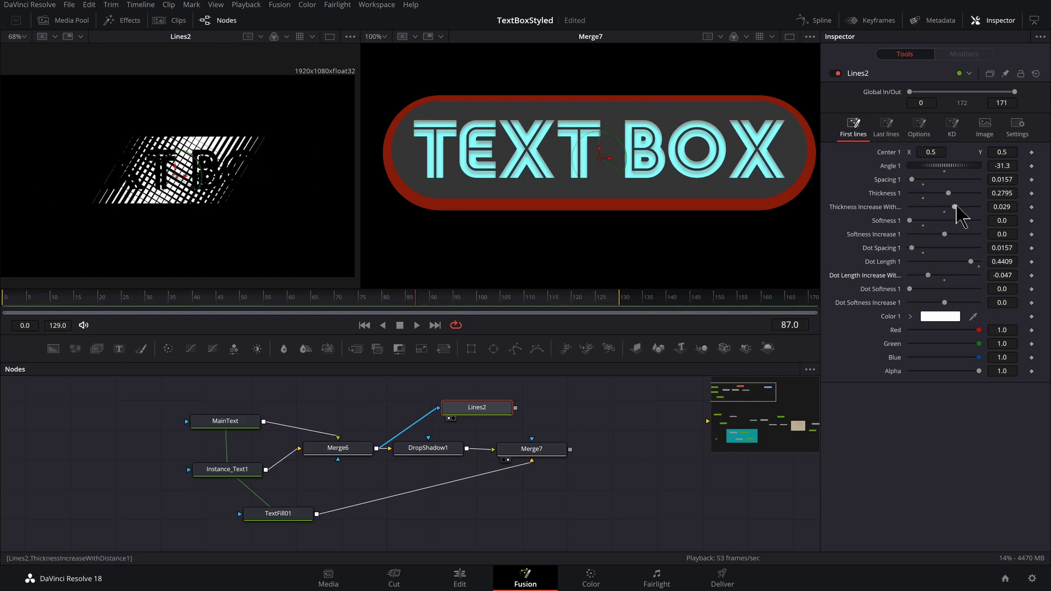
{"action": "left_click_drag", "start_coordinate": [955, 207], "coordinate": [931, 207]}
Merge the Lines2 pattern onto Merge7's output, creating Merge8.
{"action": "scroll", "coordinate": [201, 174], "scroll_direction": "up", "scroll_amount": 2}
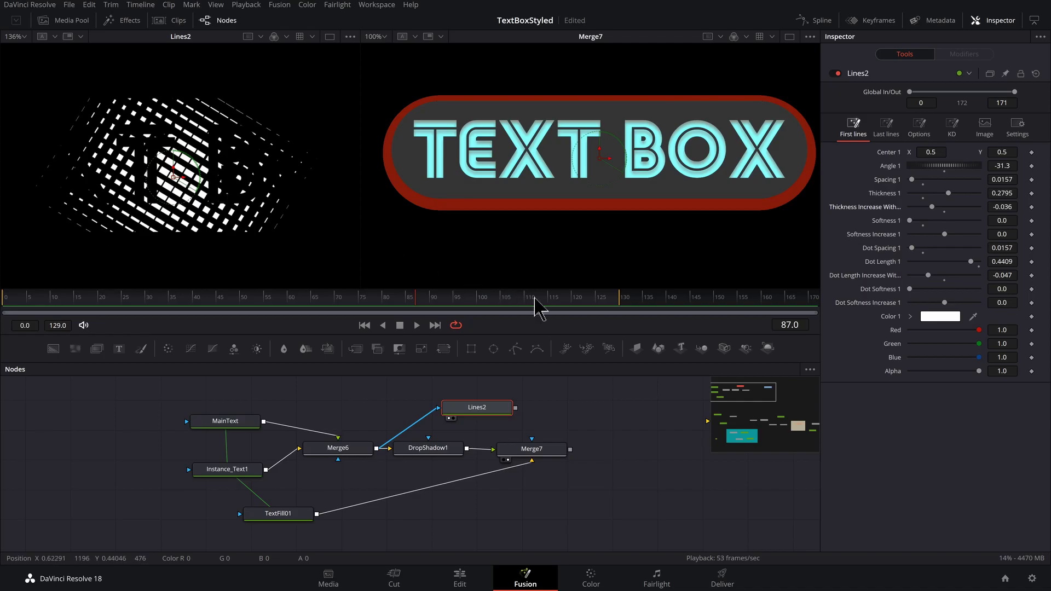
{"action": "left_click", "coordinate": [531, 449]}
{"action": "scroll", "coordinate": [531, 449], "scroll_direction": "up", "scroll_amount": 2}
{"action": "left_click_drag", "start_coordinate": [312, 407], "coordinate": [421, 489]}
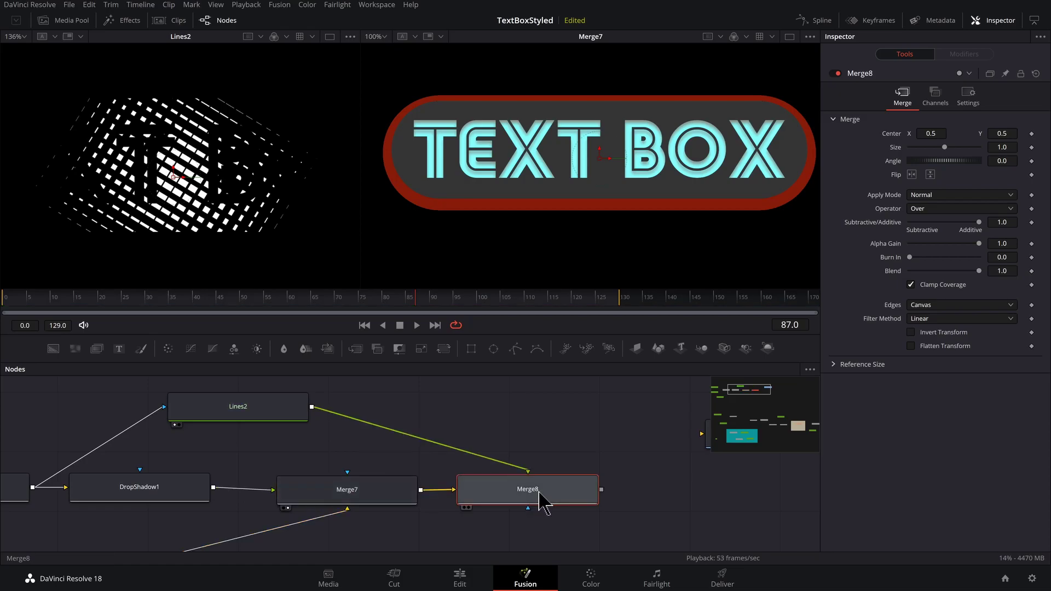
View Merge8 and color Lines2 a faint dark red, with thickness and dot falloff near -0.02.
{"action": "key", "text": "2"}
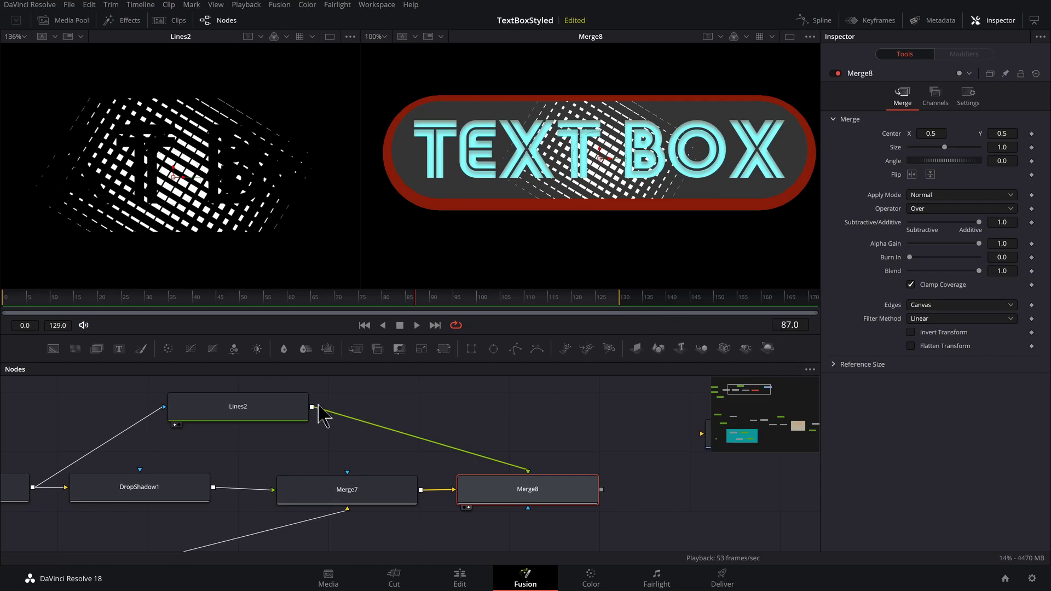
{"action": "left_click", "coordinate": [278, 414]}
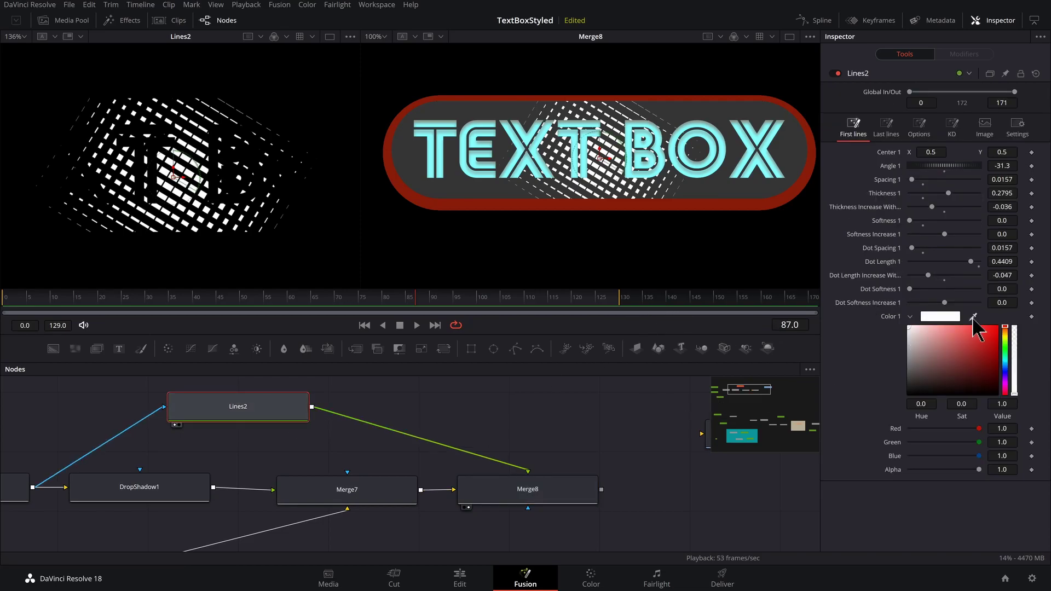
{"action": "left_click_drag", "start_coordinate": [974, 318], "coordinate": [762, 189]}
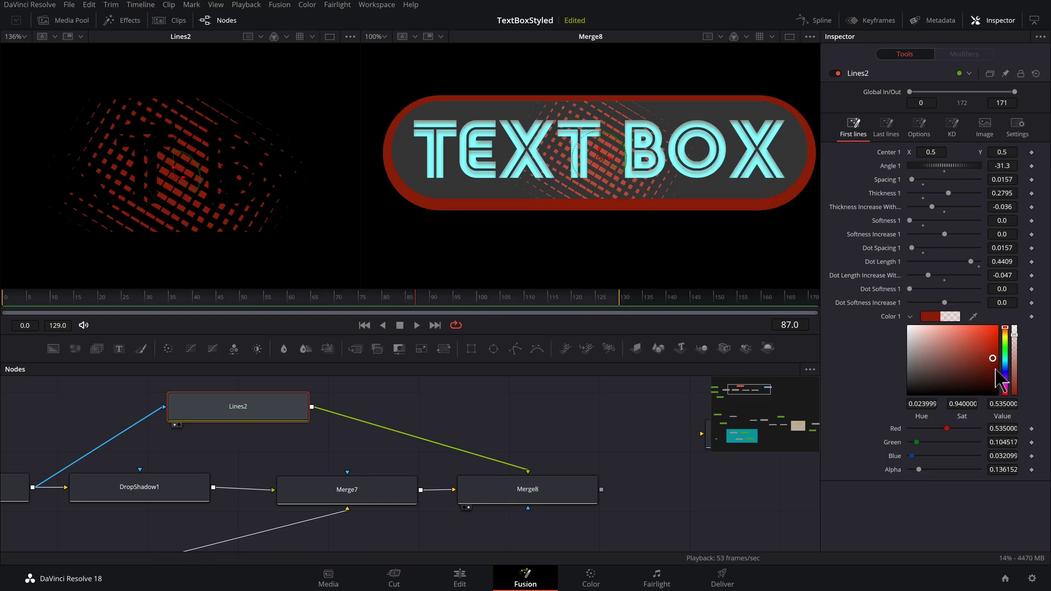
{"action": "left_click_drag", "start_coordinate": [993, 363], "coordinate": [1003, 375]}
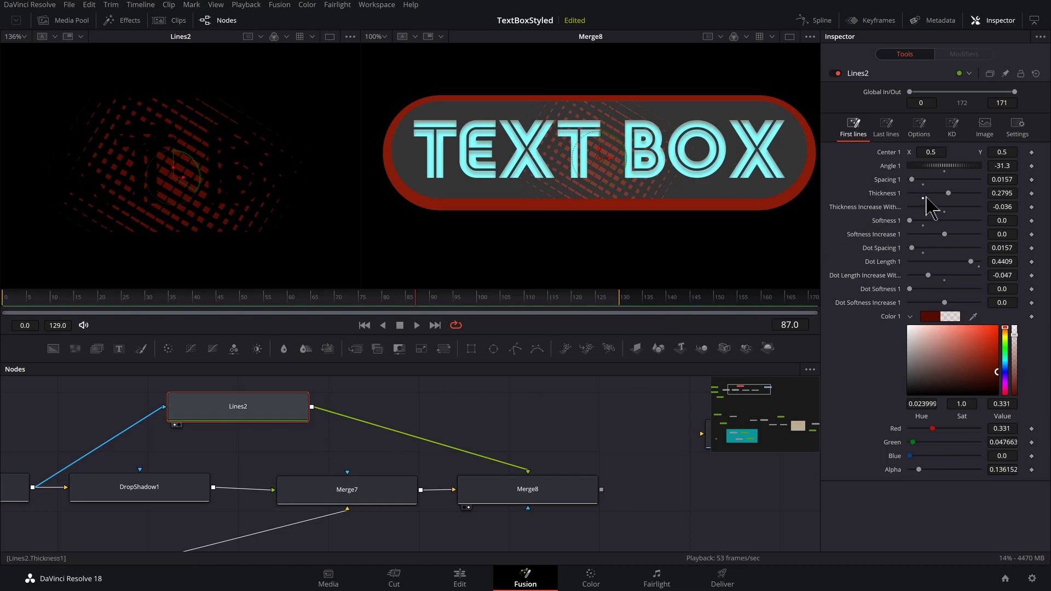
{"action": "left_click_drag", "start_coordinate": [931, 206], "coordinate": [937, 207]}
{"action": "left_click_drag", "start_coordinate": [928, 275], "coordinate": [935, 275]}
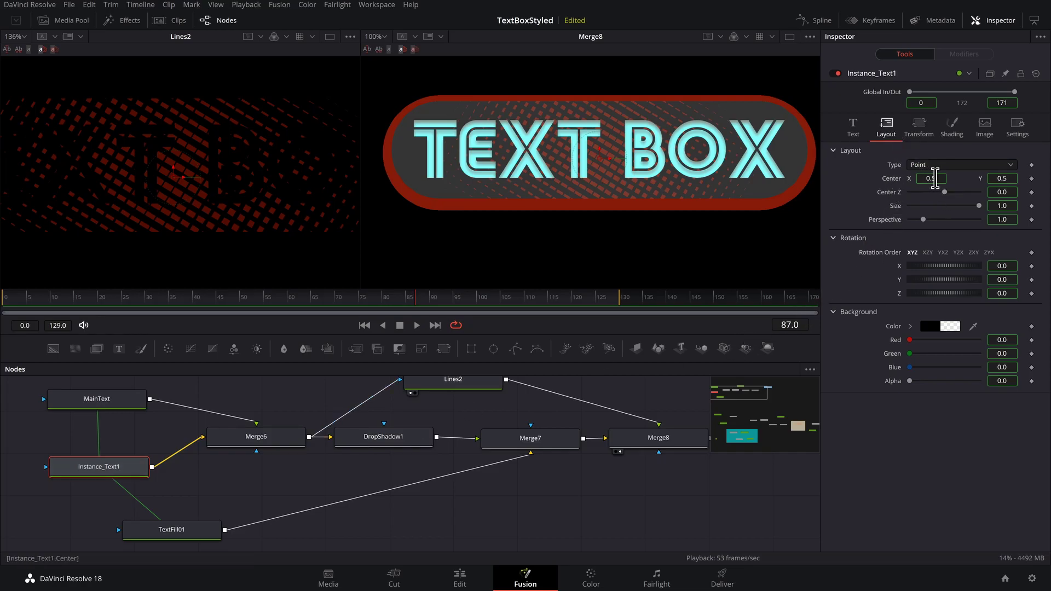
Shift Instance_Text1's Center X as a test, then restore it to 0.5.
{"action": "left_click_drag", "start_coordinate": [935, 178], "coordinate": [914, 177]}
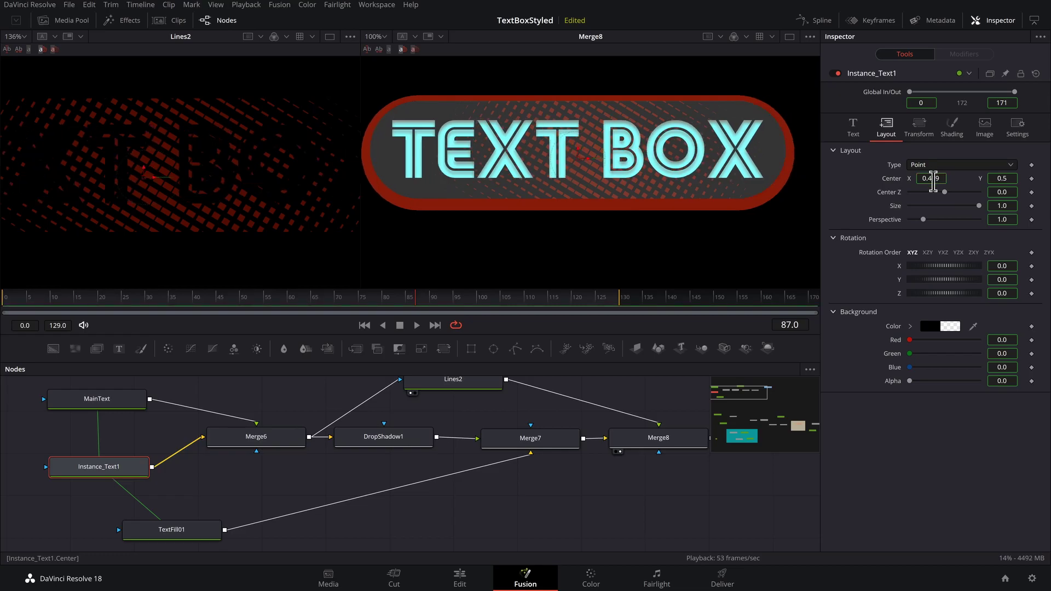
{"action": "type", "text": "5"}
{"action": "key", "text": "Return"}
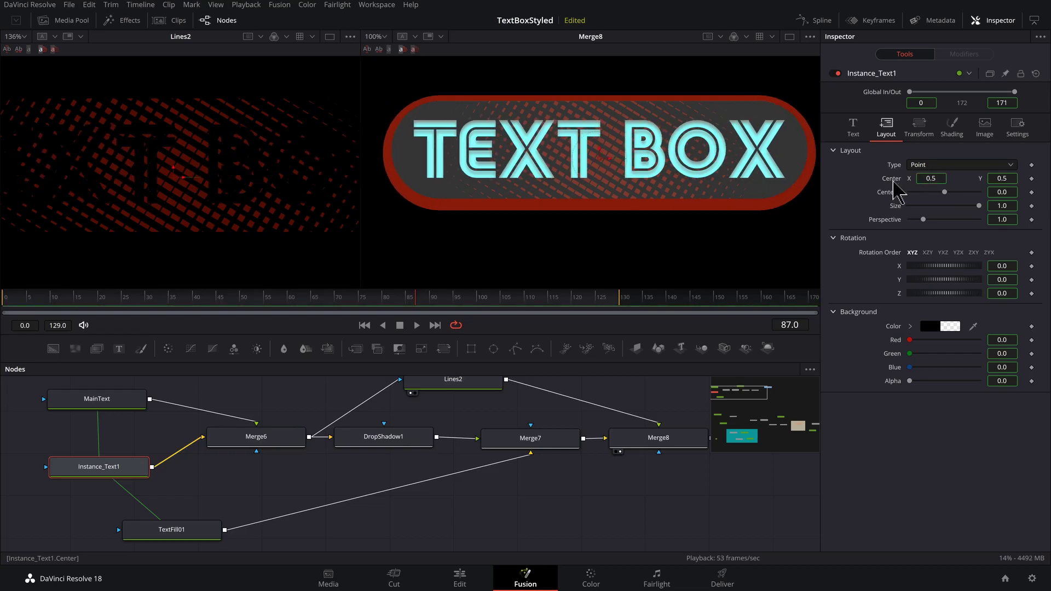
{"action": "right_click", "coordinate": [893, 189]}
{"action": "left_click", "coordinate": [935, 282]}
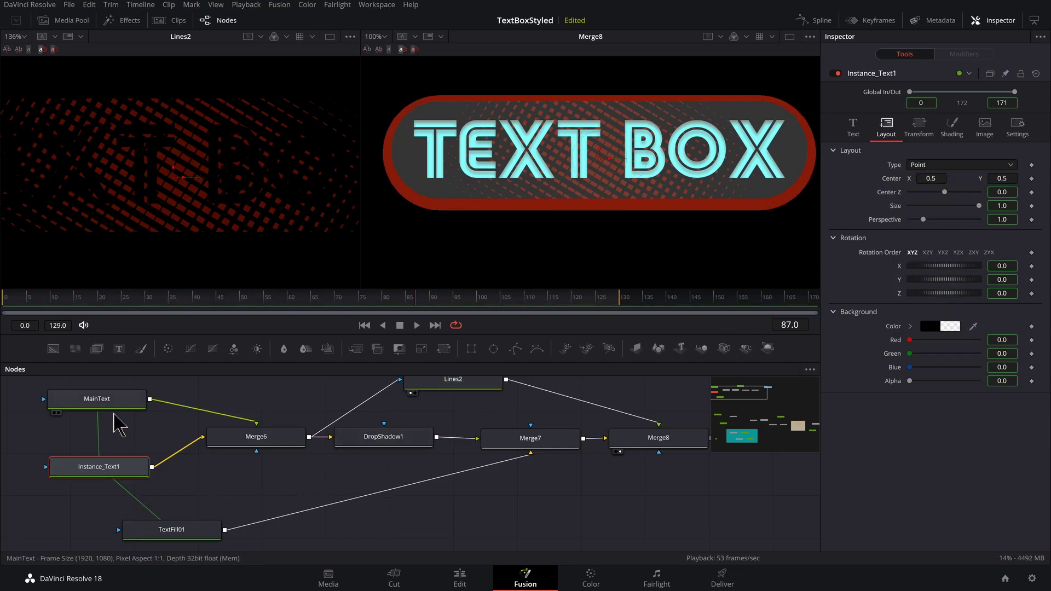
Use Instance_Text1 as MainText's effect mask and shift the title left to test the fill.
{"action": "left_click", "coordinate": [101, 402]}
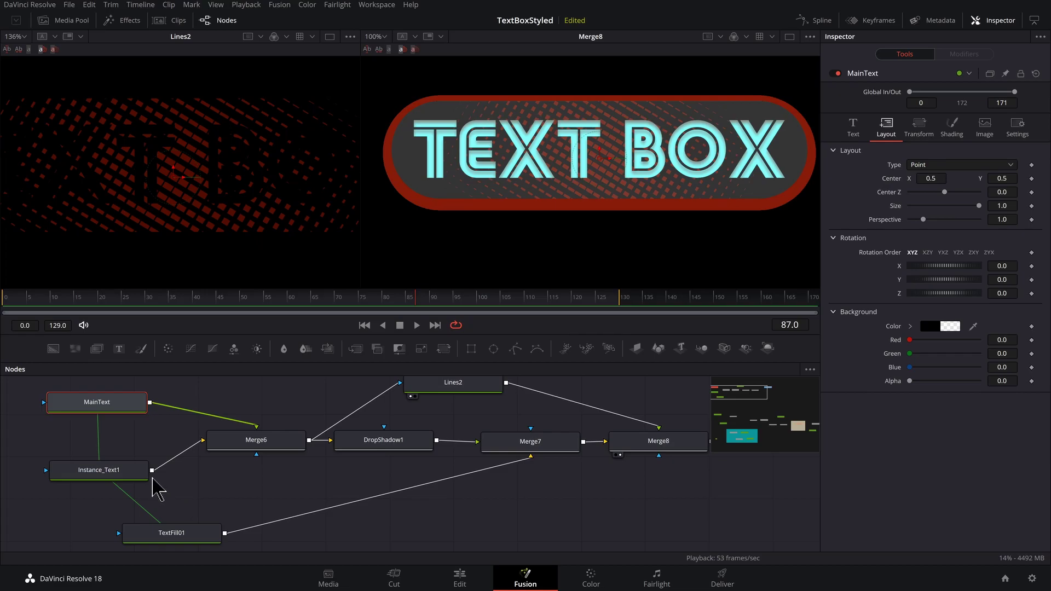
{"action": "left_click_drag", "start_coordinate": [152, 470], "coordinate": [50, 404]}
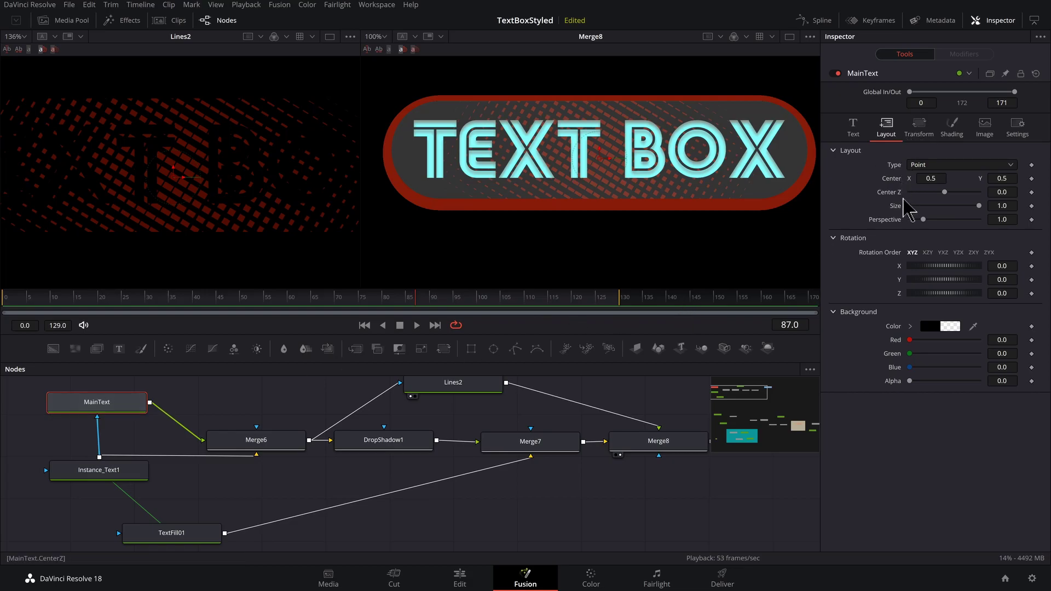
{"action": "left_click_drag", "start_coordinate": [930, 178], "coordinate": [903, 178]}
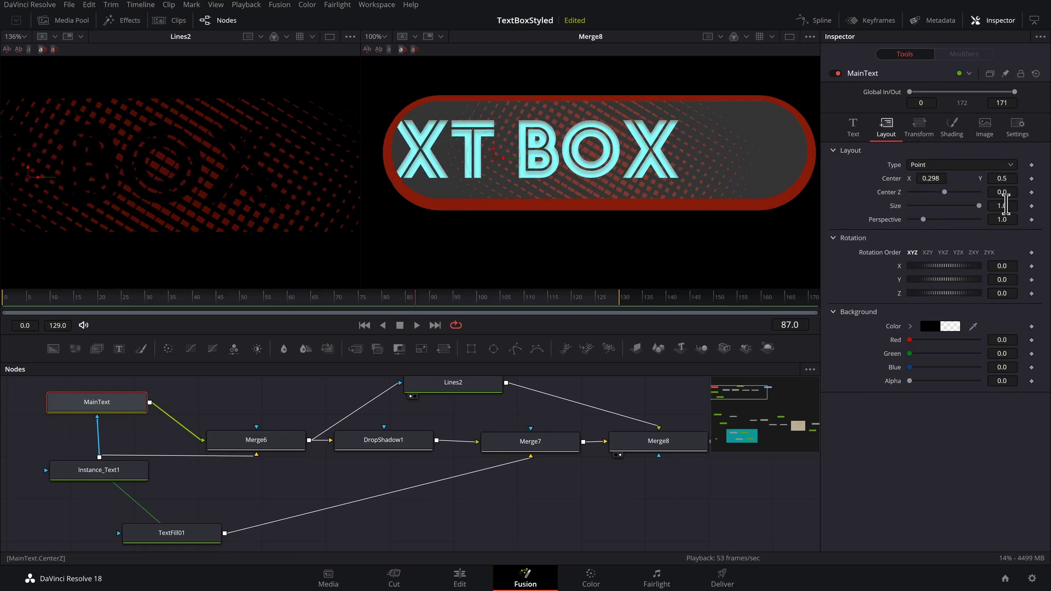
{"action": "left_click", "coordinate": [179, 537]}
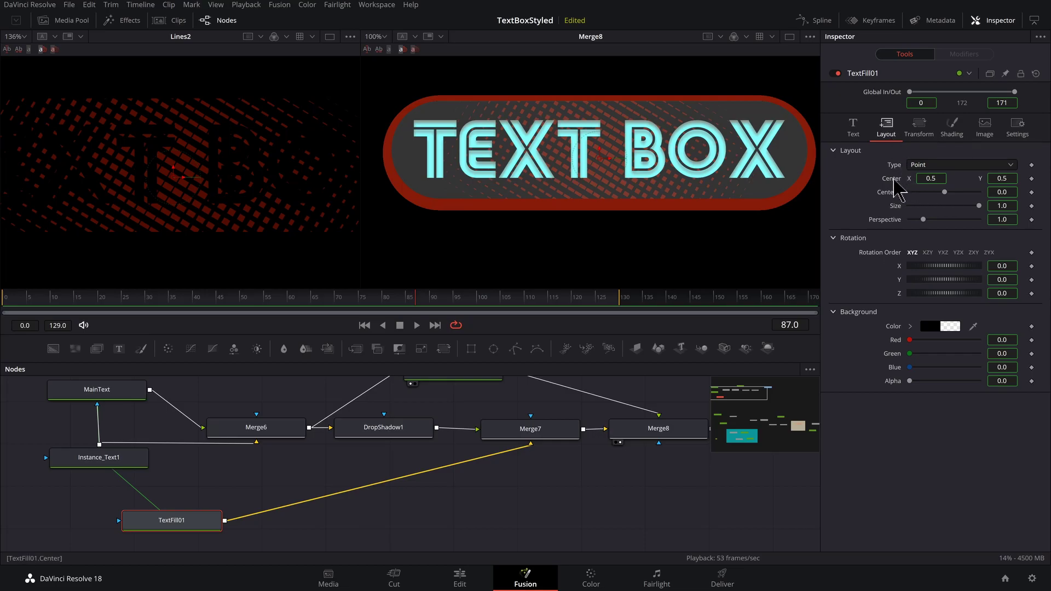
Wire Instance_Text1's output into TextFill01 and nudge that node slightly right.
{"action": "right_click", "coordinate": [893, 179]}
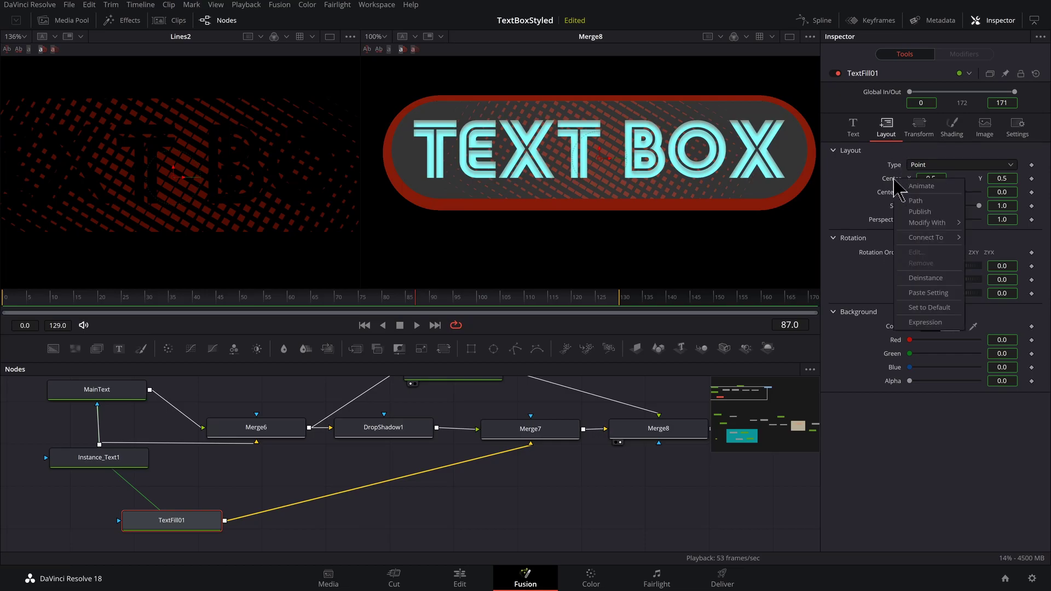
{"action": "left_click", "coordinate": [928, 277]}
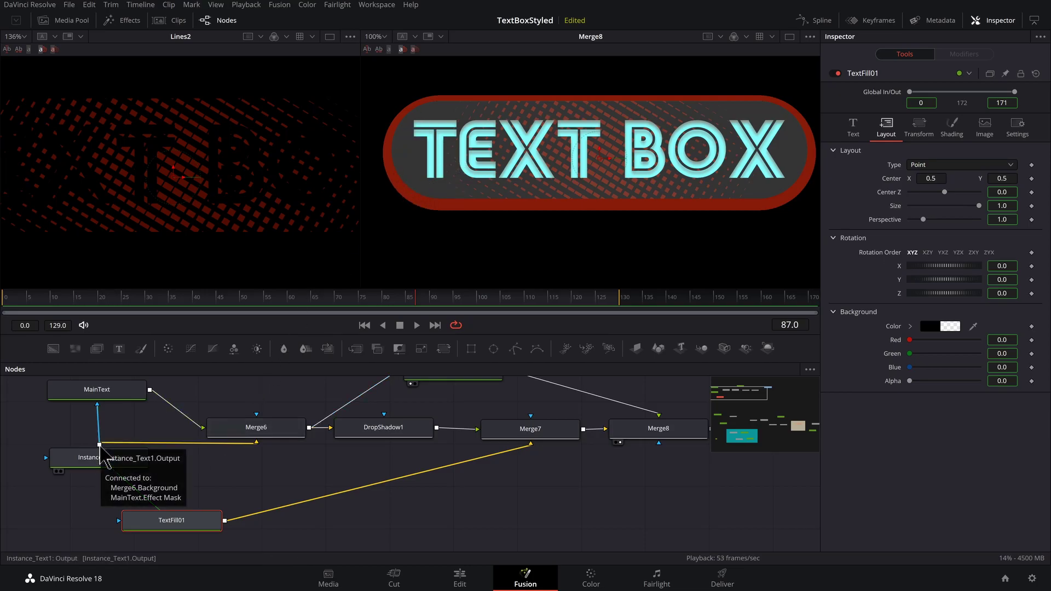
{"action": "left_click_drag", "start_coordinate": [100, 445], "coordinate": [120, 520]}
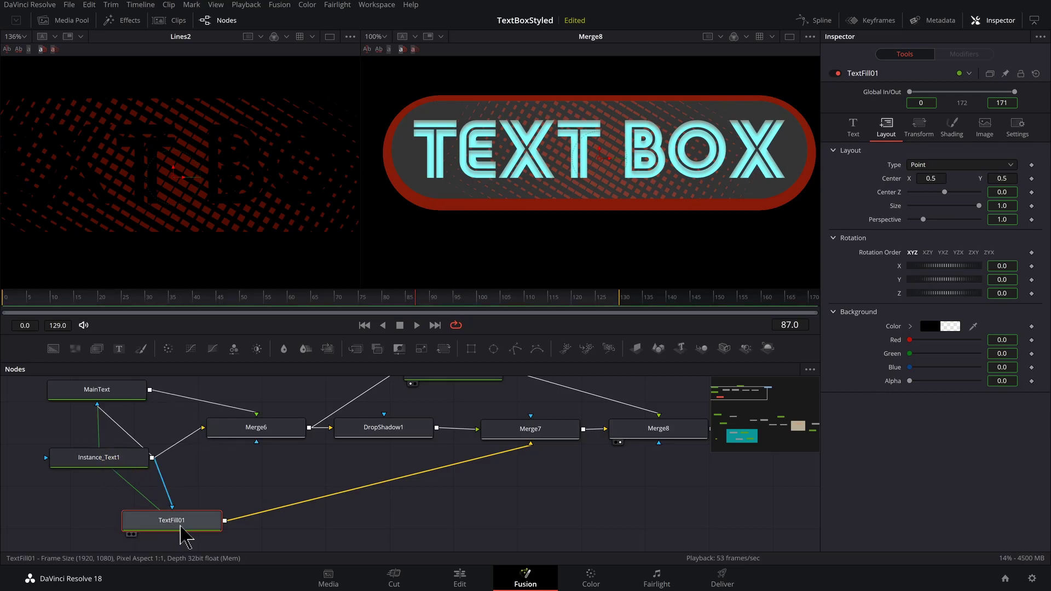
{"action": "left_click_drag", "start_coordinate": [181, 530], "coordinate": [191, 530]}
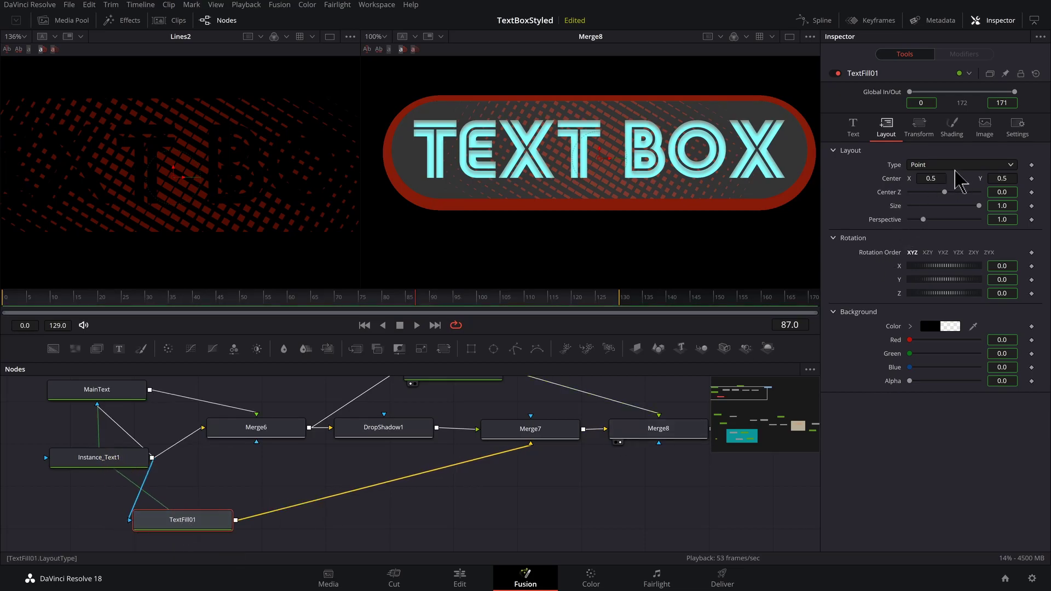
Test the fill and MainText Center X positions to confirm the fill follows the title.
{"action": "mouse_move", "coordinate": [937, 179]}
{"action": "left_mouse_down"}
{"action": "mouse_move", "coordinate": [909, 178]}
{"action": "mouse_move", "coordinate": [937, 179]}
{"action": "left_mouse_up"}
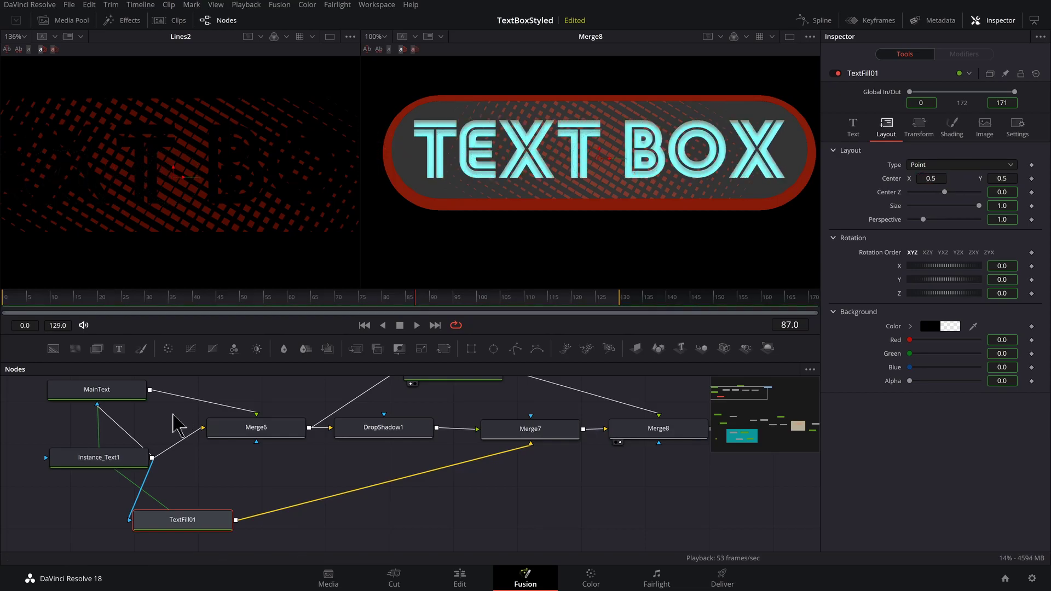
{"action": "left_click", "coordinate": [112, 395]}
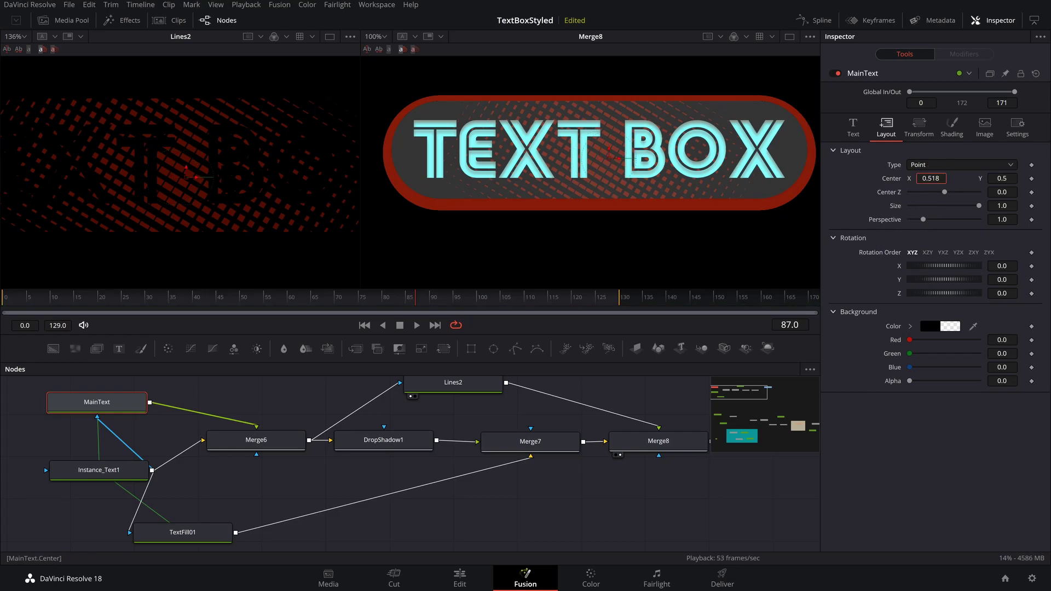
{"action": "mouse_move", "coordinate": [930, 178]}
{"action": "left_mouse_down"}
{"action": "mouse_move", "coordinate": [920, 179]}
{"action": "mouse_move", "coordinate": [931, 175]}
{"action": "left_mouse_up"}
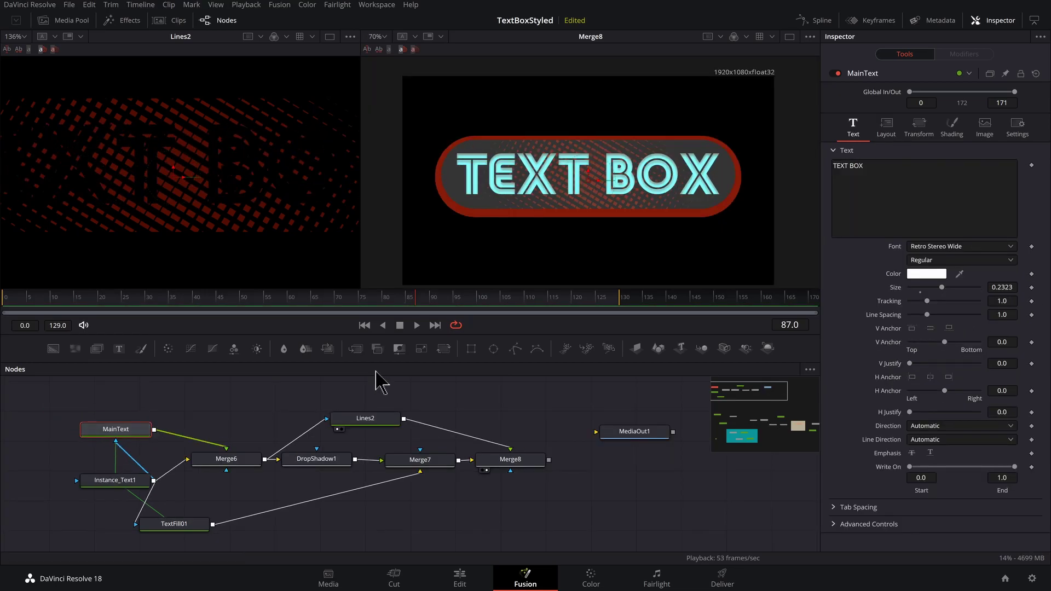
Change MainText's Styled Text to 'TEXT' with '123' on a second line.
{"action": "left_click", "coordinate": [874, 166]}
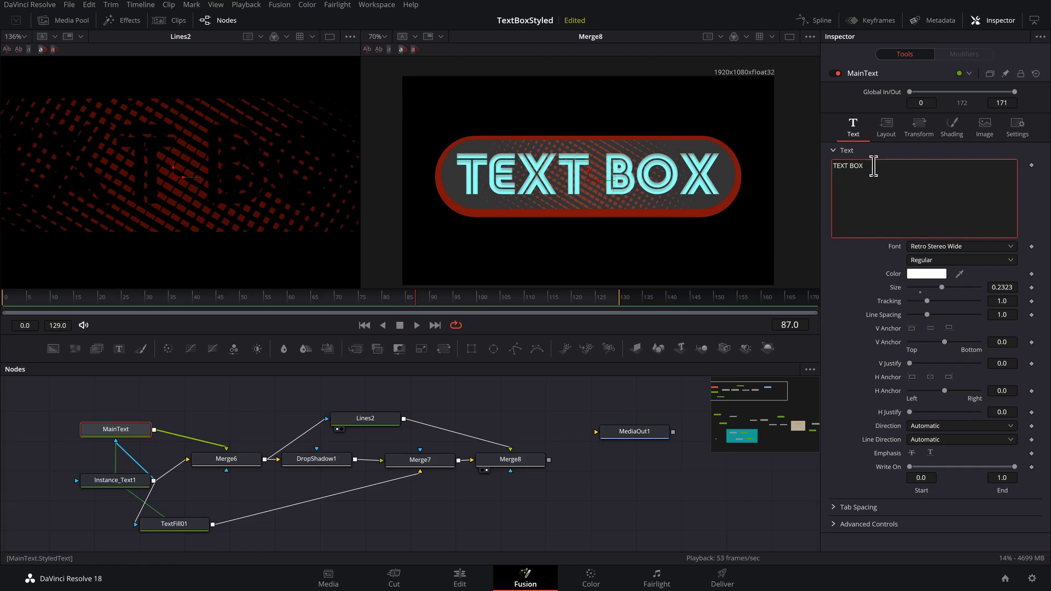
{"action": "type", "text": "123"}
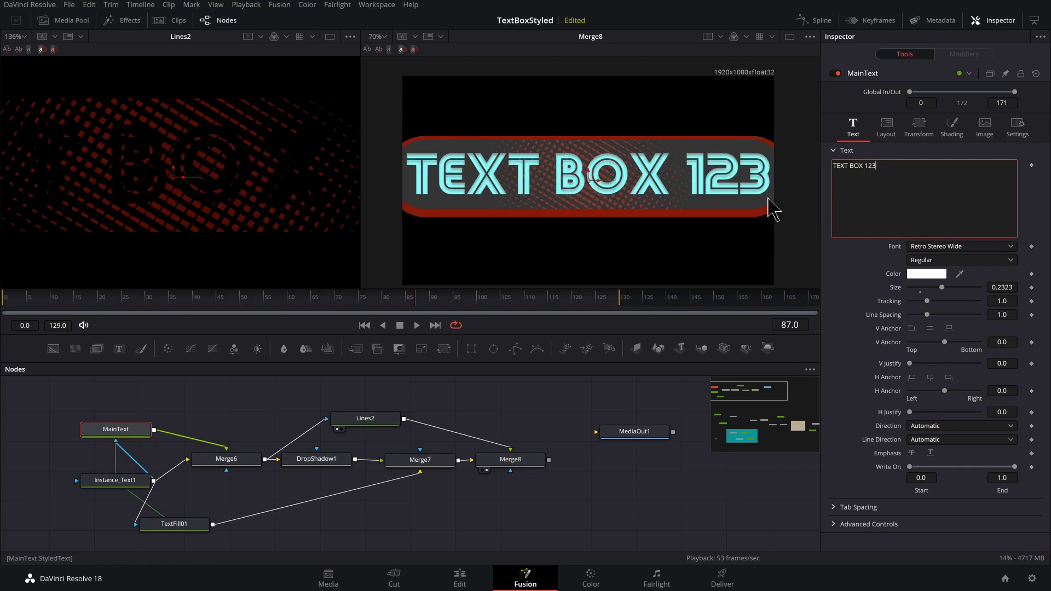
{"action": "key", "text": "BackSpace"}
{"action": "key", "text": "BackSpace"}
{"action": "key", "text": "BackSpace"}
{"action": "key", "text": "BackSpace"}
{"action": "key", "text": "BackSpace"}
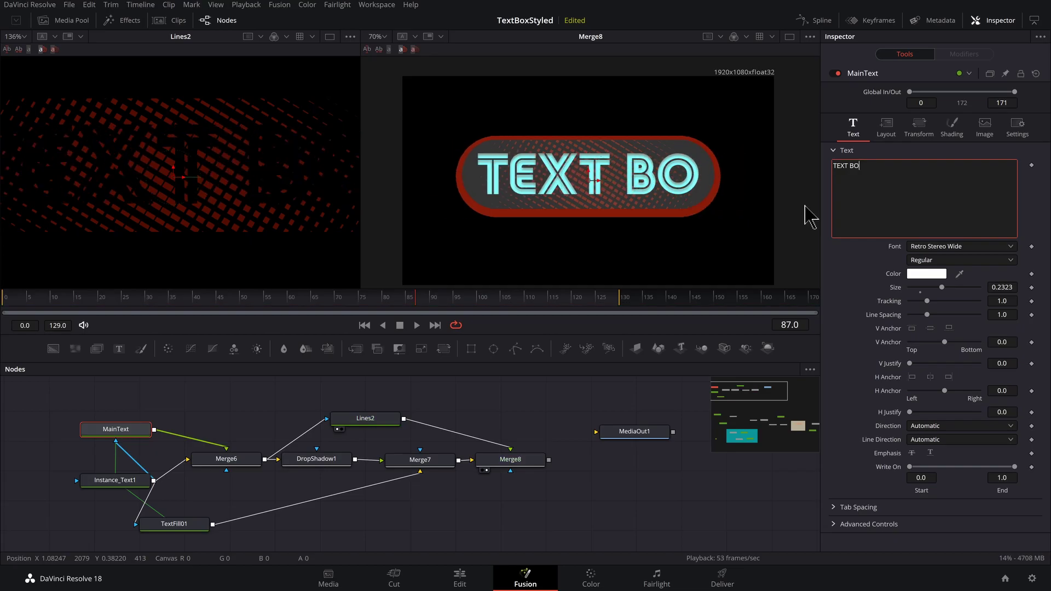
{"action": "key", "text": "BackSpace"}
{"action": "key", "text": "BackSpace"}
{"action": "key", "text": "BackSpace"}
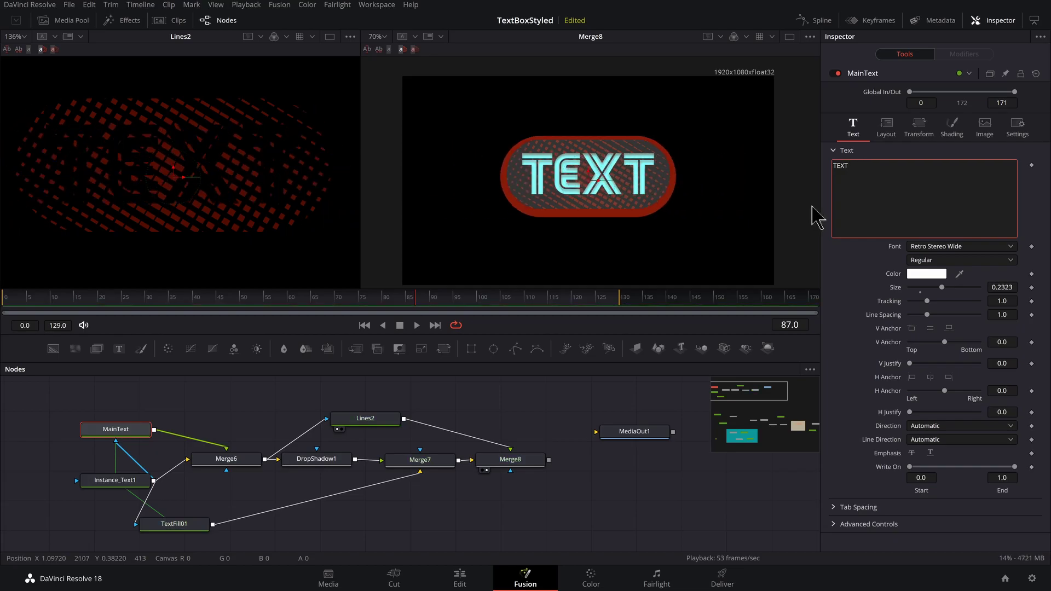
{"action": "key", "text": "Return"}
{"action": "type", "text": "123"}
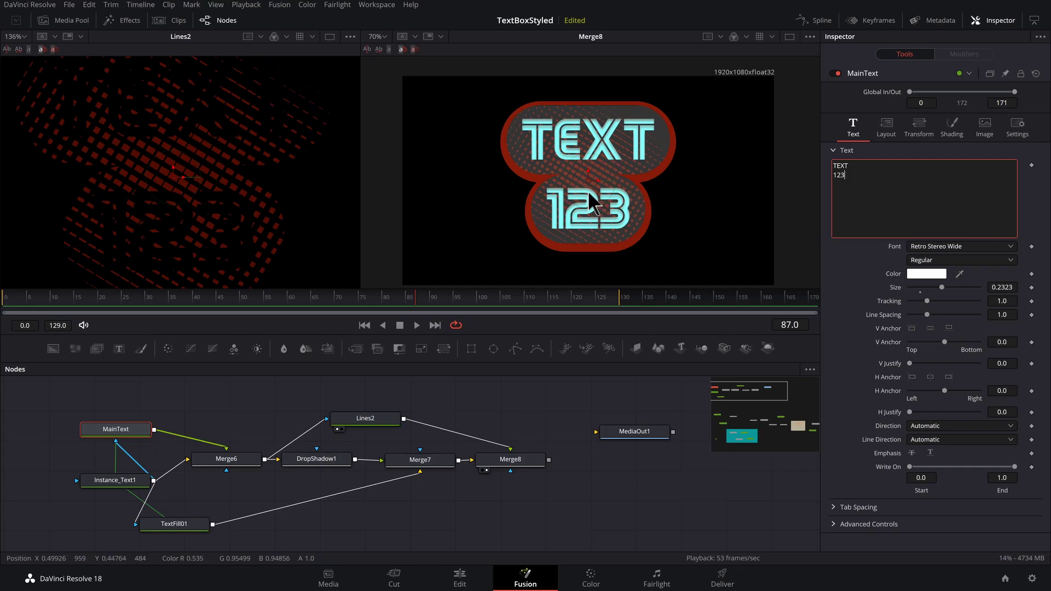
Set Instance_Text1's Shading element 4 Level to Text so one box wraps both lines.
{"action": "left_click", "coordinate": [115, 482]}
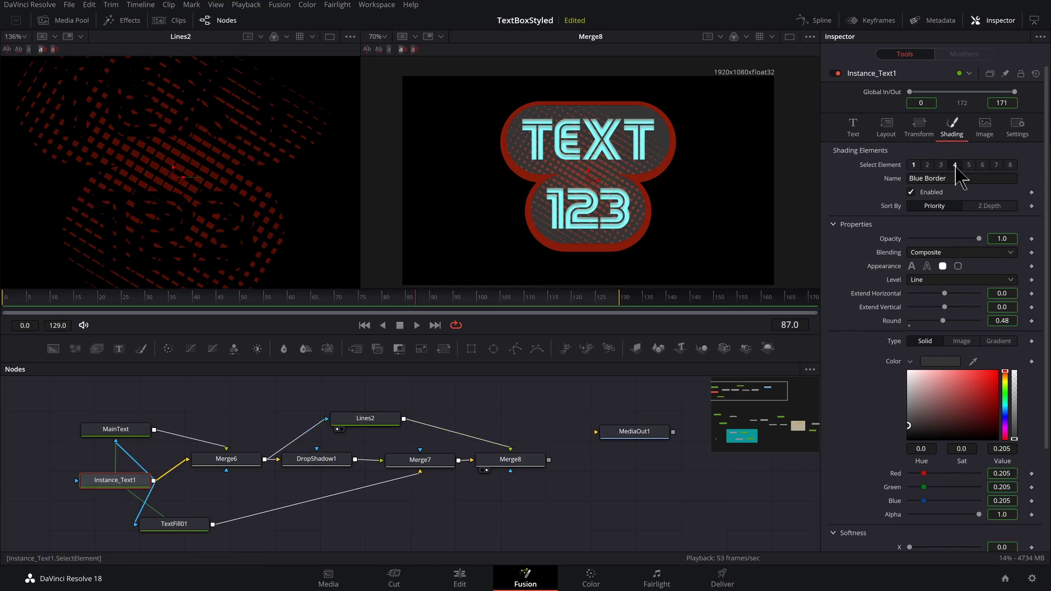
{"action": "left_click", "coordinate": [916, 282]}
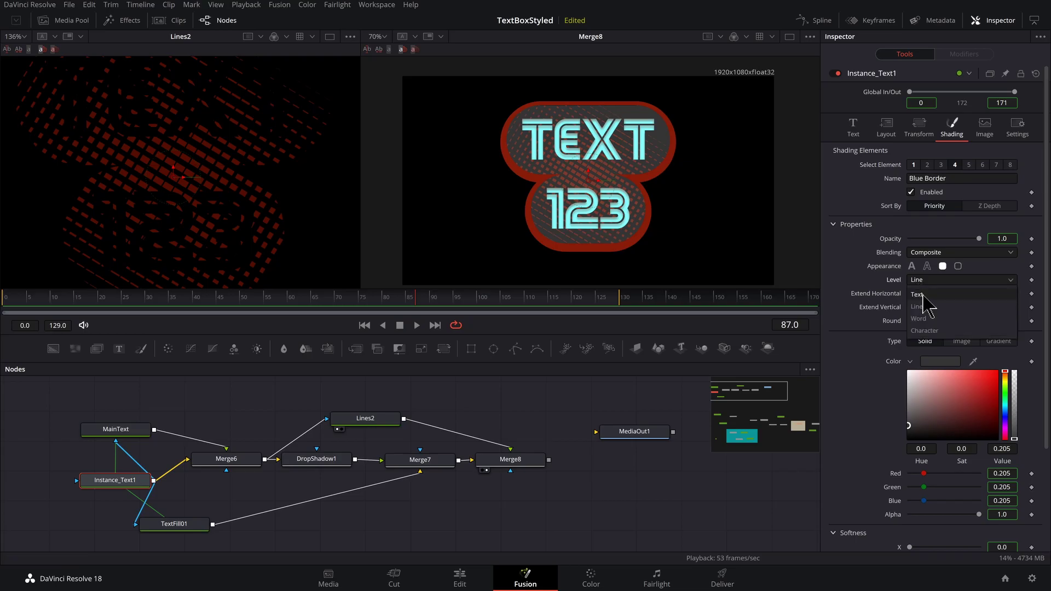
{"action": "left_click", "coordinate": [923, 295]}
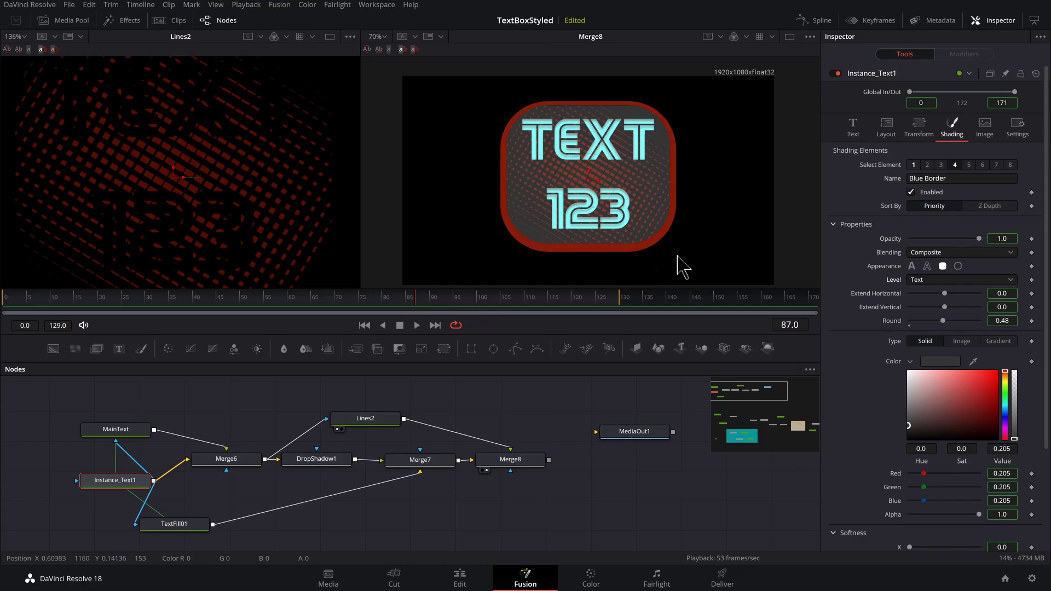
{"action": "left_click", "coordinate": [116, 429]}
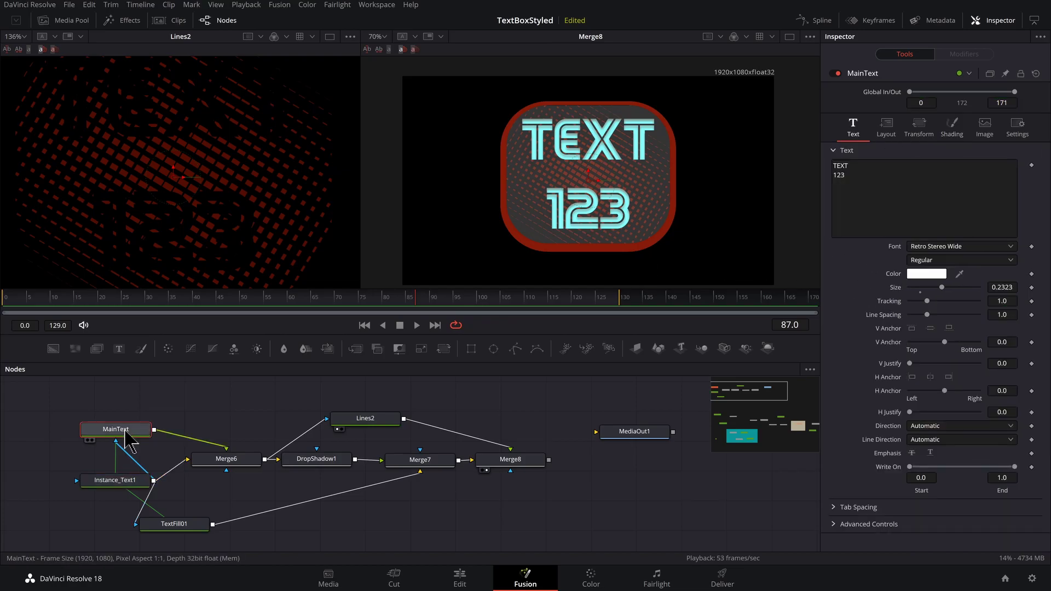
Keep the Retro Stereo Wide font and set the border's Extend Horizontal 0.16, Extend Vertical -0.008.
{"action": "left_click", "coordinate": [957, 247]}
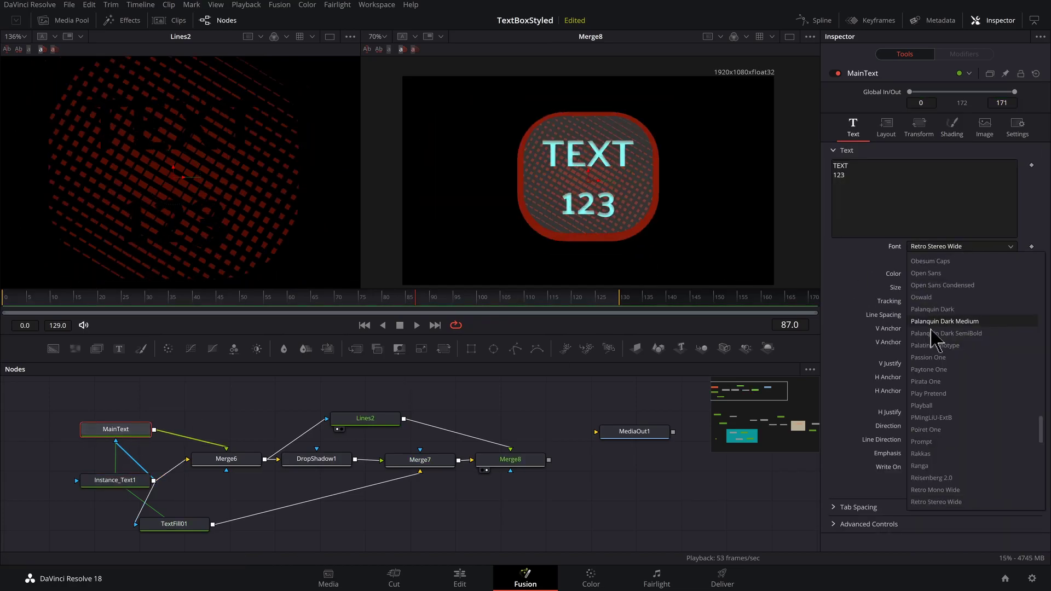
{"action": "left_click", "coordinate": [729, 523]}
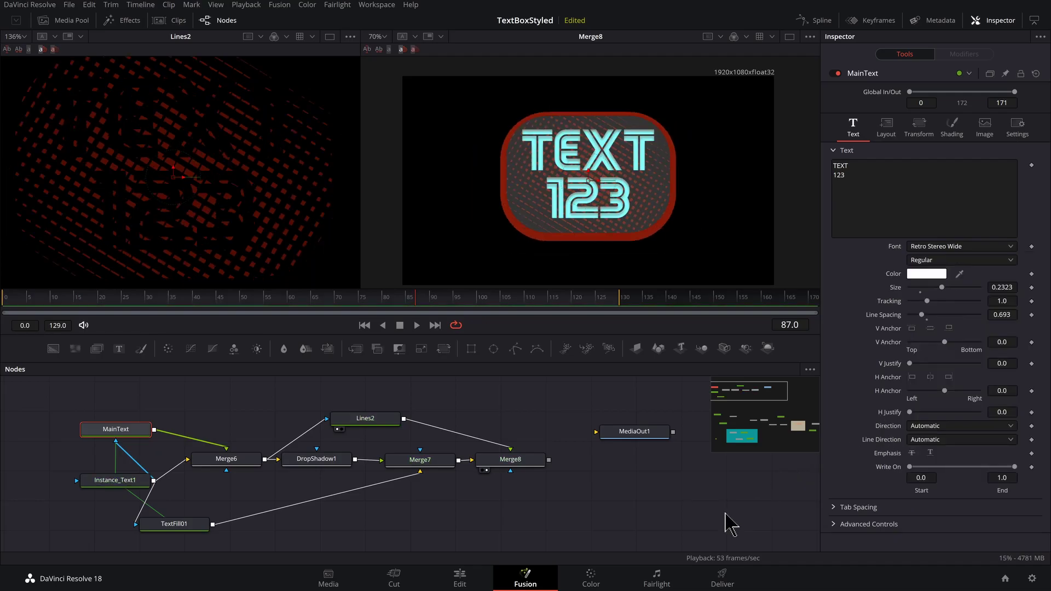
{"action": "left_click", "coordinate": [105, 481]}
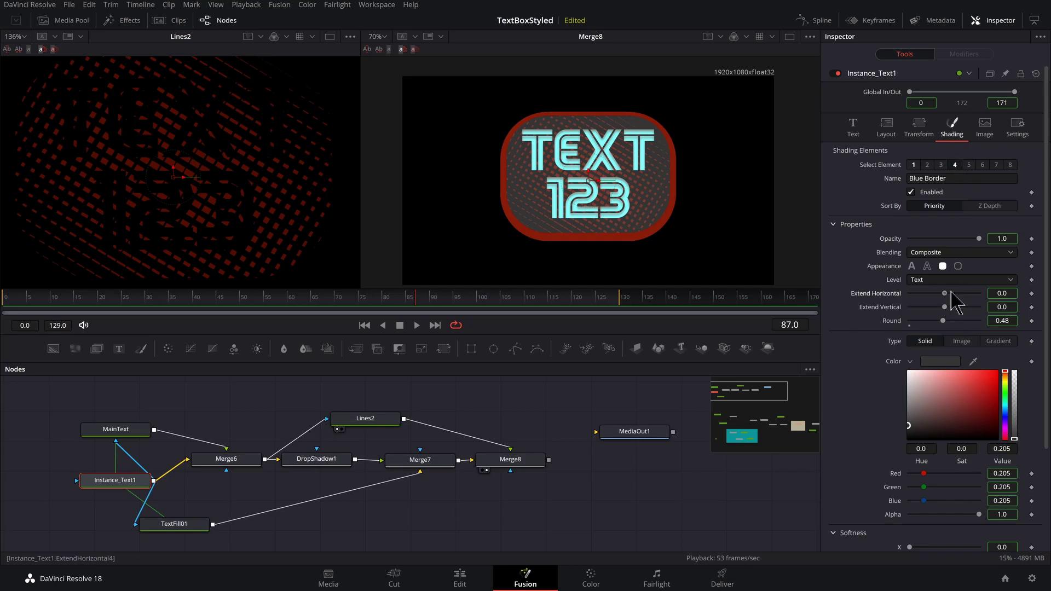
{"action": "mouse_move", "coordinate": [951, 294]}
{"action": "left_mouse_down"}
{"action": "mouse_move", "coordinate": [985, 293]}
{"action": "mouse_move", "coordinate": [937, 296]}
{"action": "mouse_move", "coordinate": [951, 296]}
{"action": "left_mouse_up"}
{"action": "left_click_drag", "start_coordinate": [945, 307], "coordinate": [946, 309]}
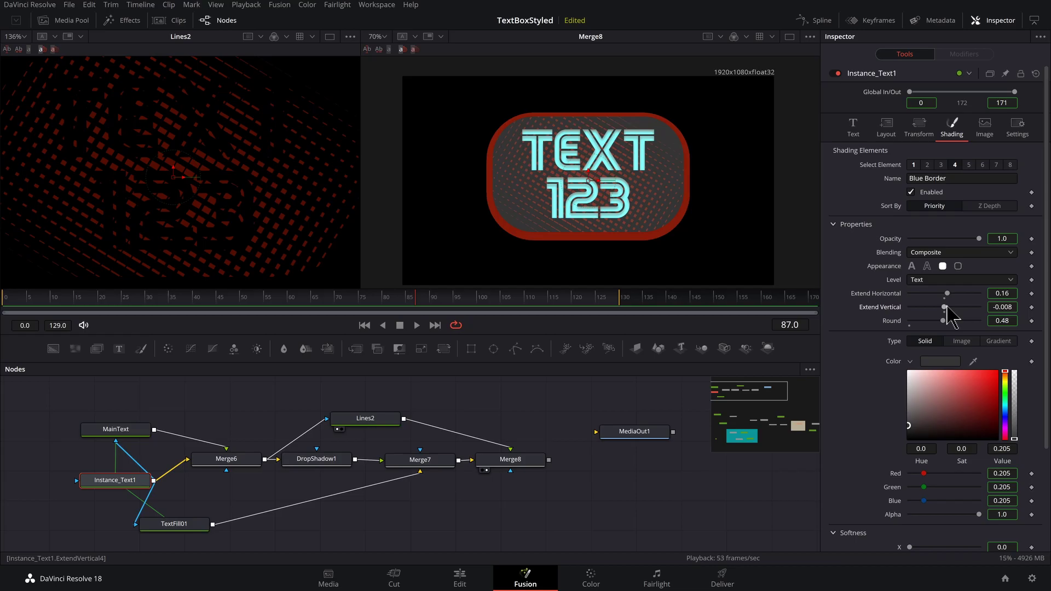
Give DropShadow1 Blur 0.276 and Shadow Strength 0.512, and move MediaOut1 further right.
{"action": "left_click", "coordinate": [318, 459]}
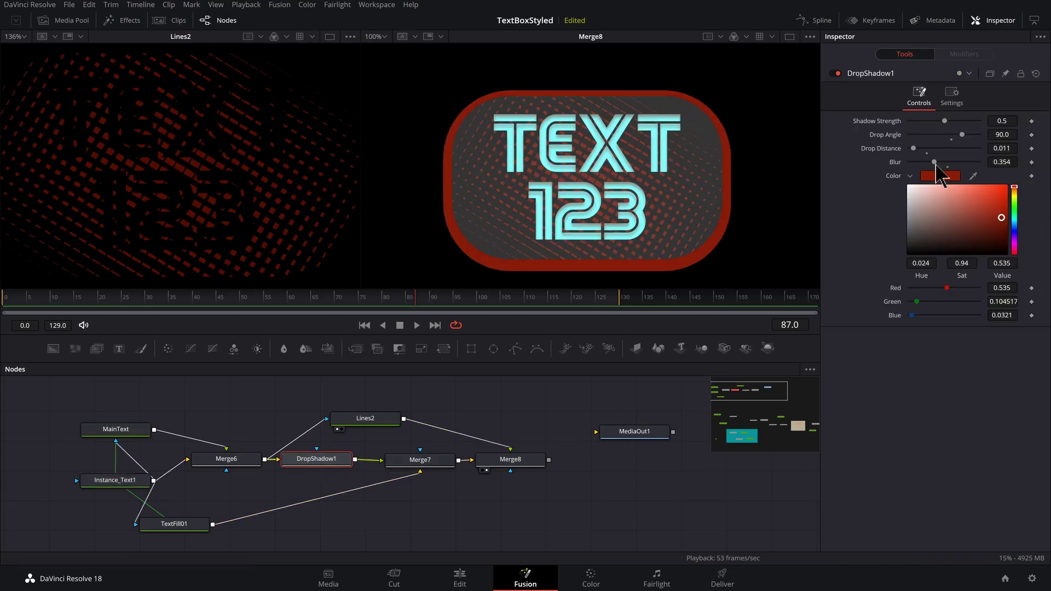
{"action": "left_click_drag", "start_coordinate": [935, 164], "coordinate": [925, 164]}
{"action": "left_click_drag", "start_coordinate": [944, 123], "coordinate": [950, 123]}
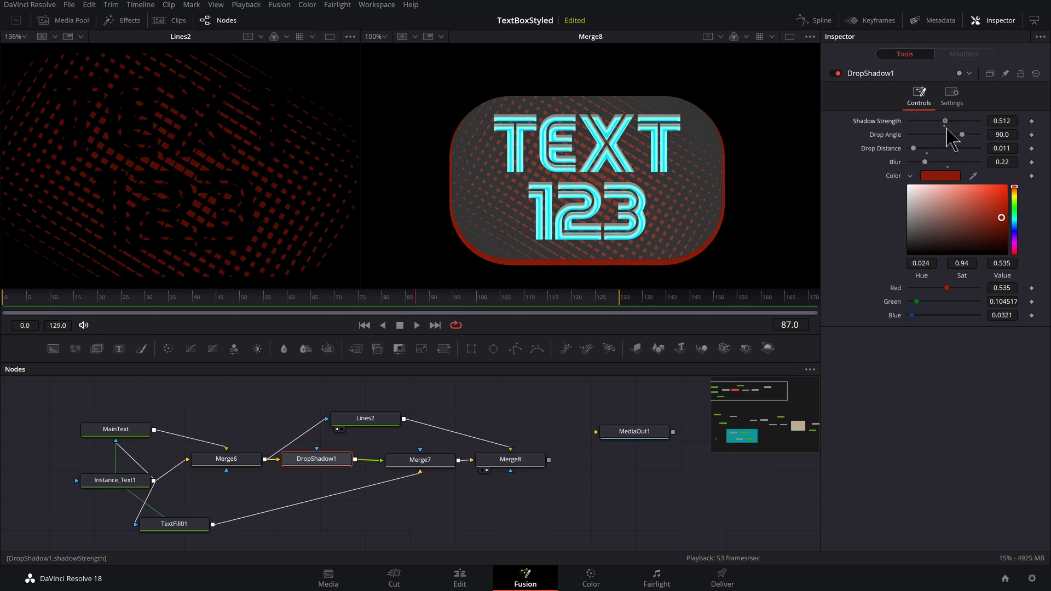
{"action": "left_click_drag", "start_coordinate": [924, 163], "coordinate": [929, 163]}
{"action": "scroll", "coordinate": [794, 468], "scroll_direction": "up", "scroll_amount": 2}
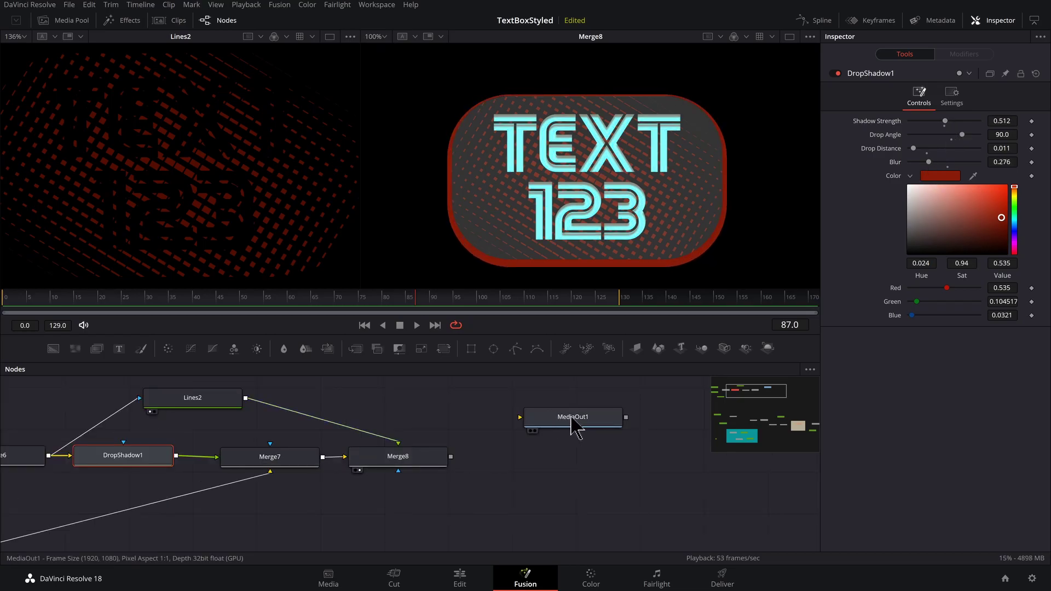
{"action": "left_click_drag", "start_coordinate": [571, 417], "coordinate": [636, 451]}
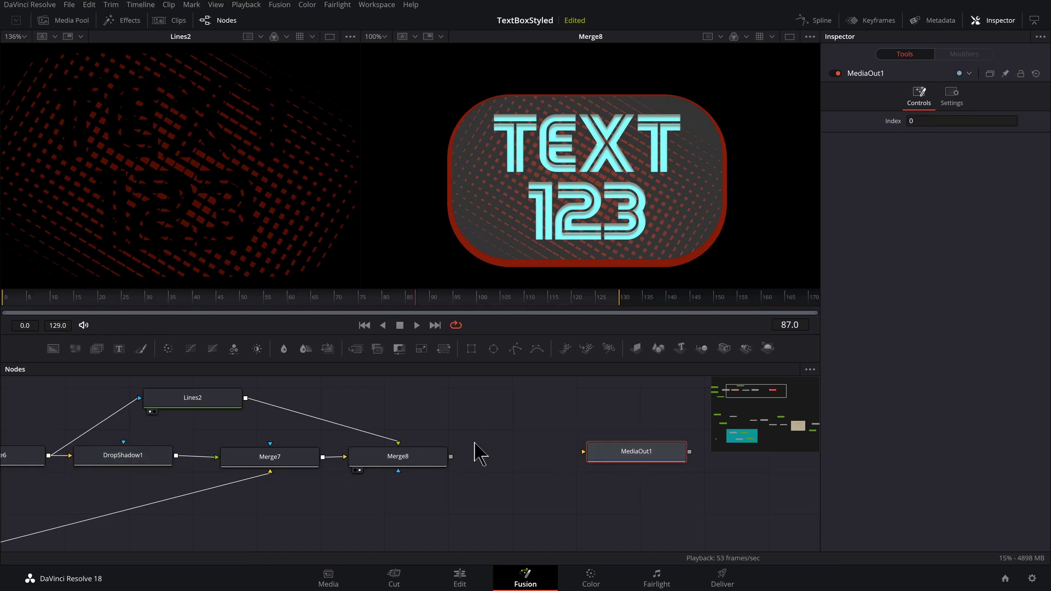